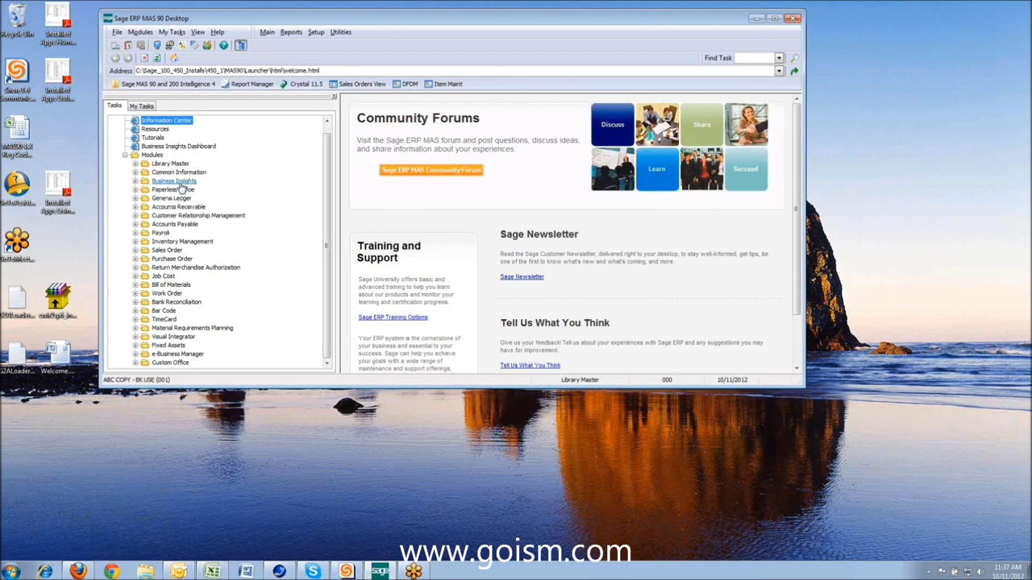
Expand Business Insights > Explorer in the Tasks tree and enlarge the desktop window
click(134, 181)
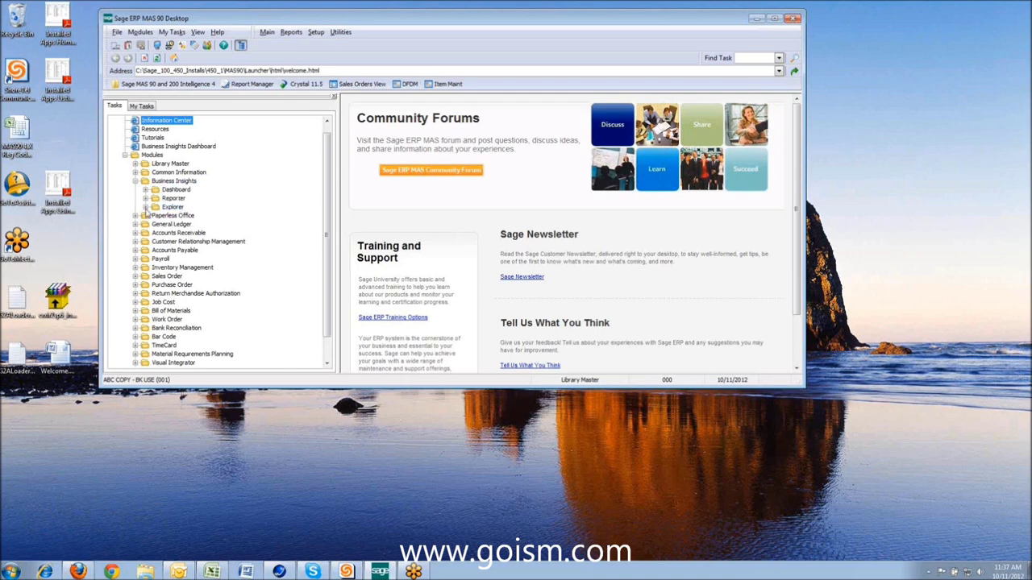
click(146, 208)
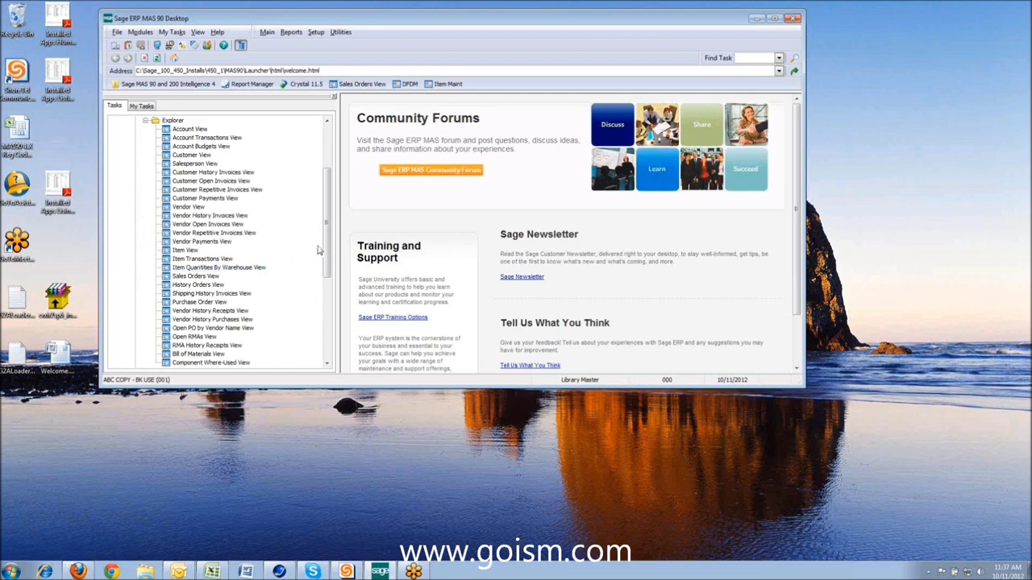
drag(326, 240, 327, 208)
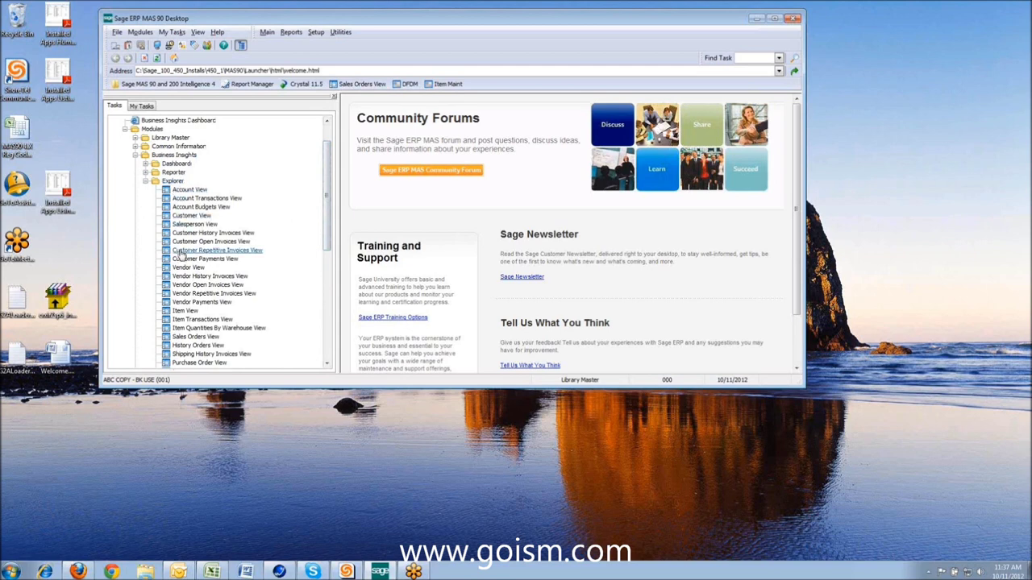
drag(206, 384, 207, 487)
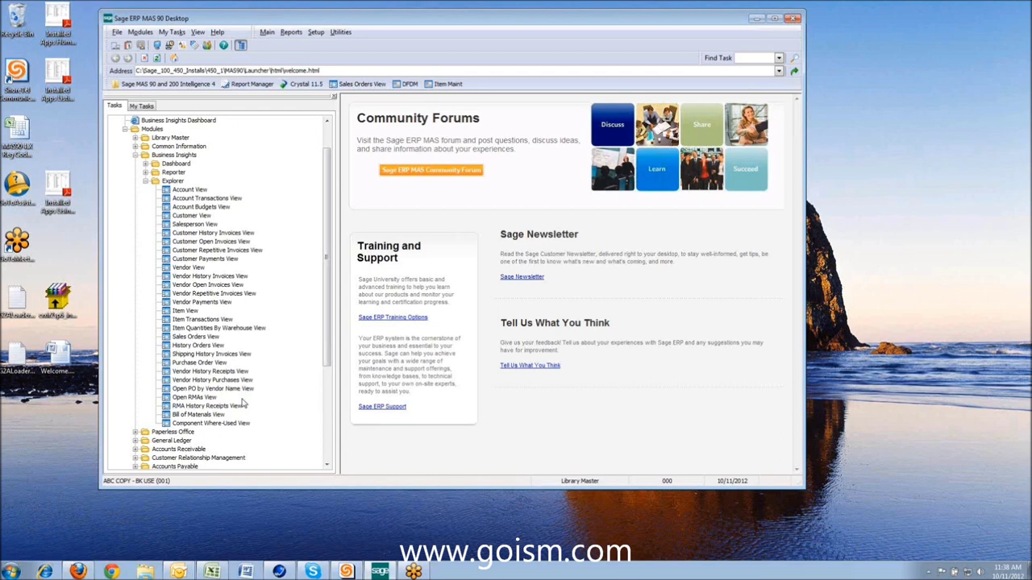
click(230, 253)
Collapse the Business Insights and Common Information branches and open the Accounts Receivable module
click(146, 182)
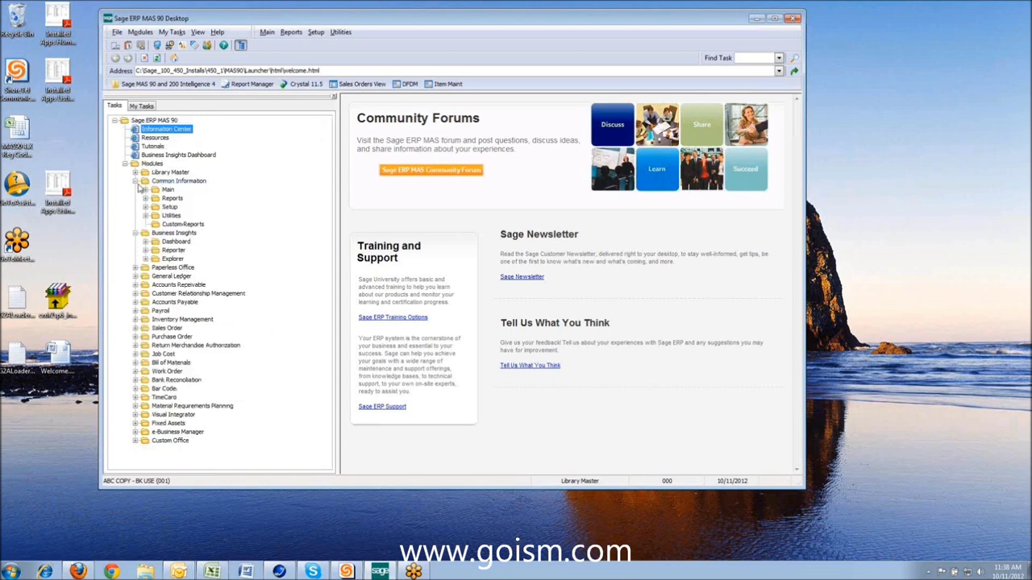
click(136, 182)
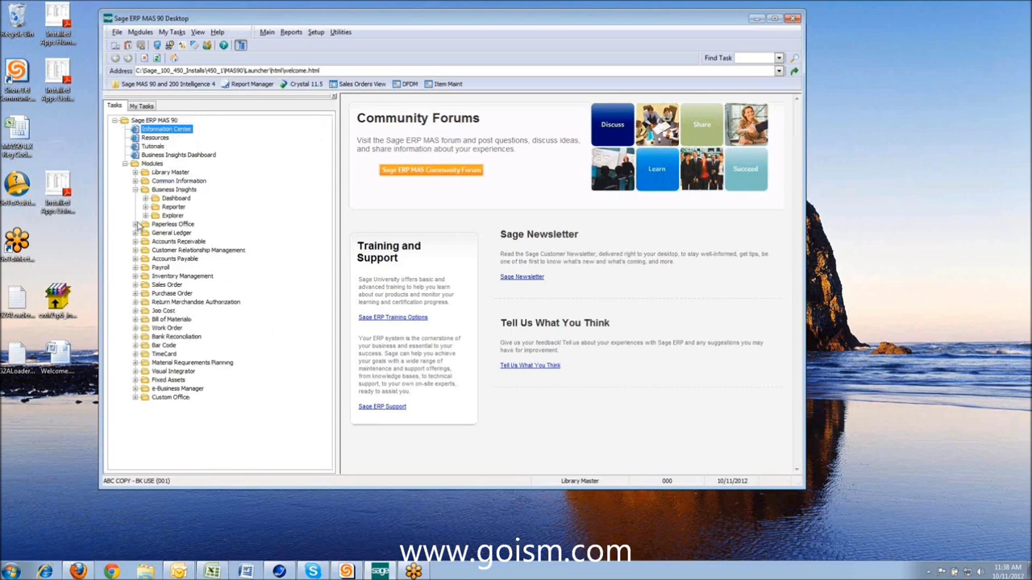
click(173, 242)
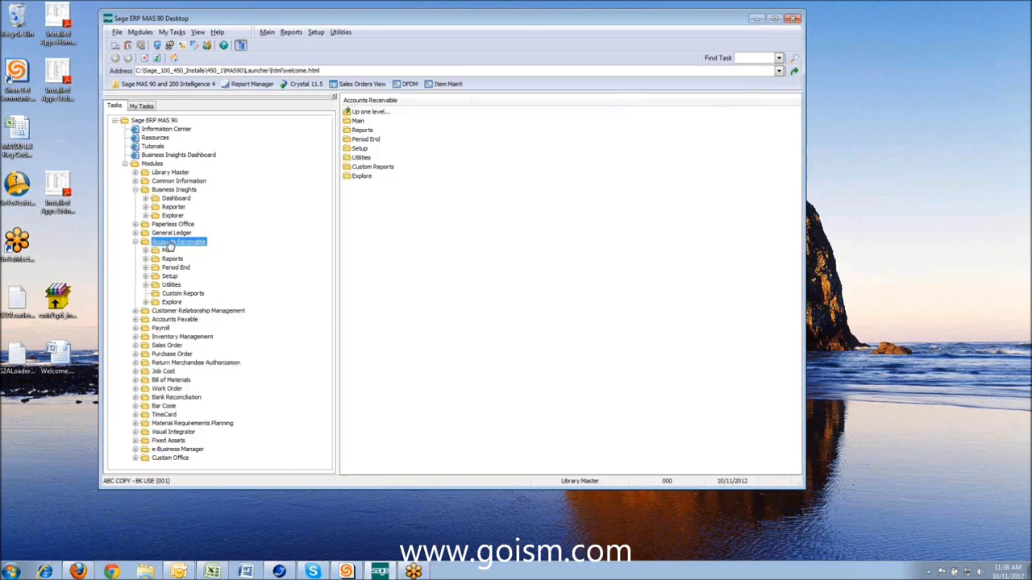
Glance at the Accounts Receivable Explore views, then open the Business Insights Explorer views list
click(169, 303)
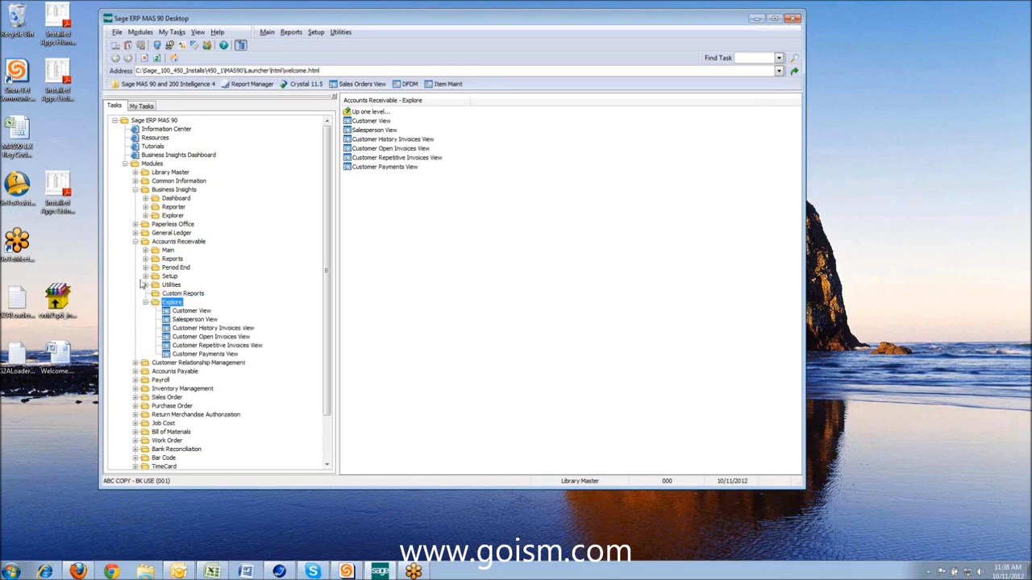
click(146, 302)
double_click(166, 215)
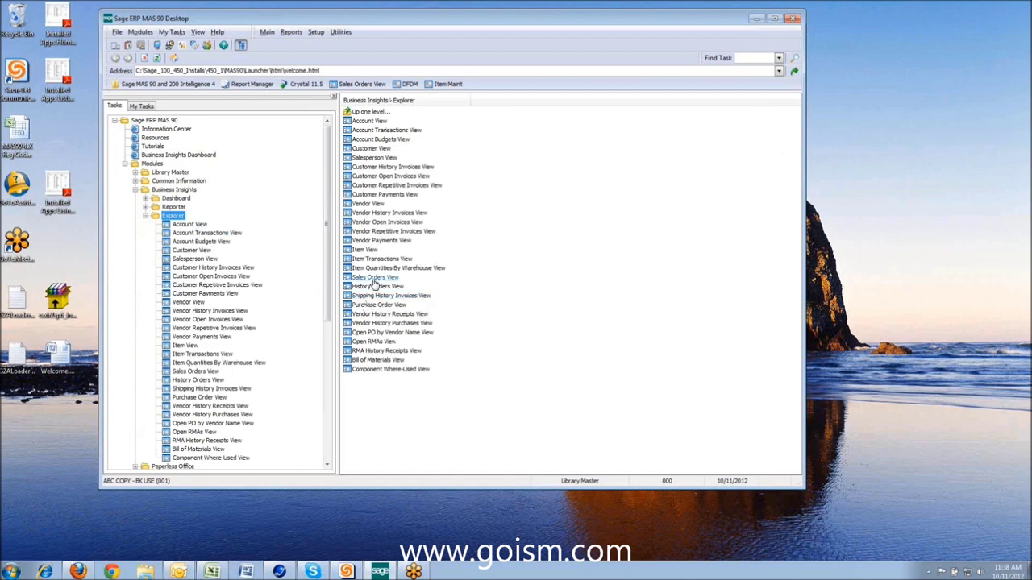
Launch the Sales Orders View and accept the proposed accounting date
click(373, 278)
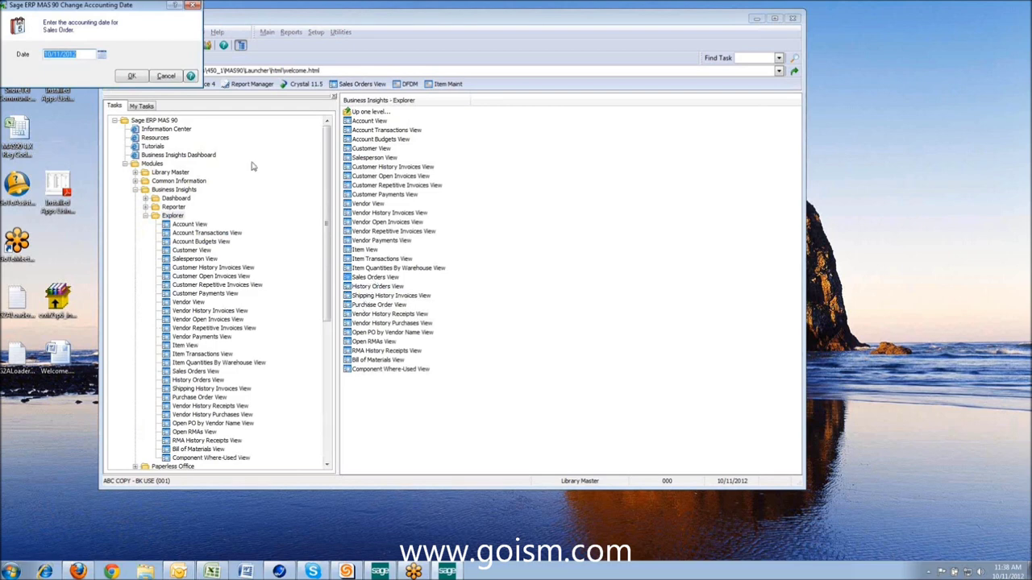
click(130, 78)
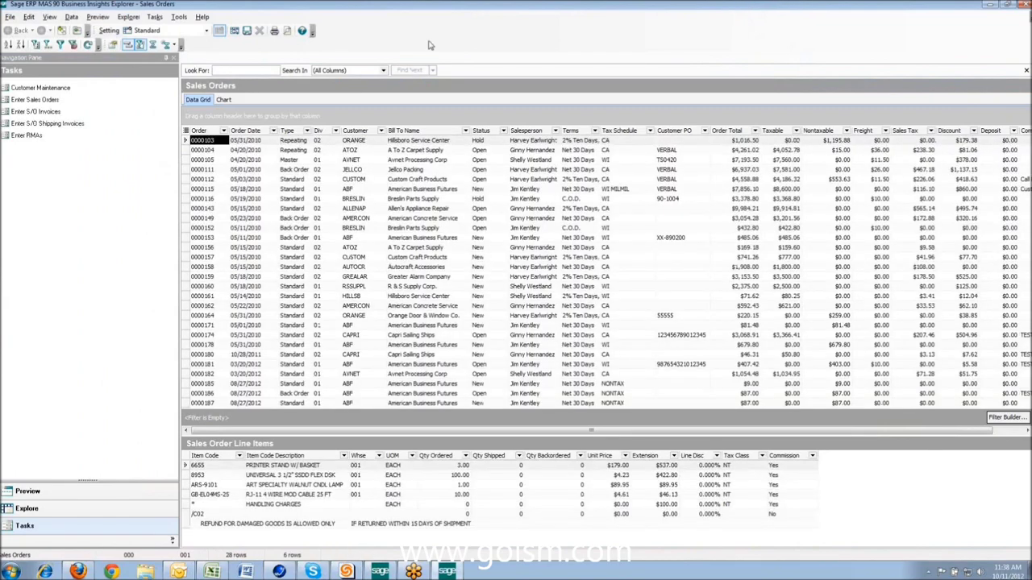
Restore, reposition and enlarge the Sales Orders window, with Explore folders in the side pane
double_click(474, 9)
drag(359, 36, 335, 24)
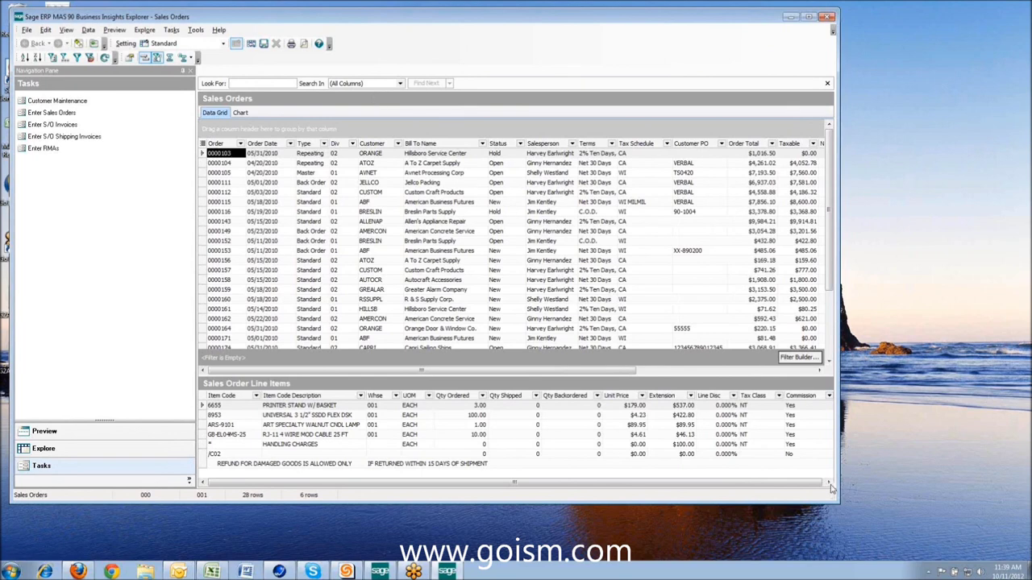
drag(835, 502, 860, 536)
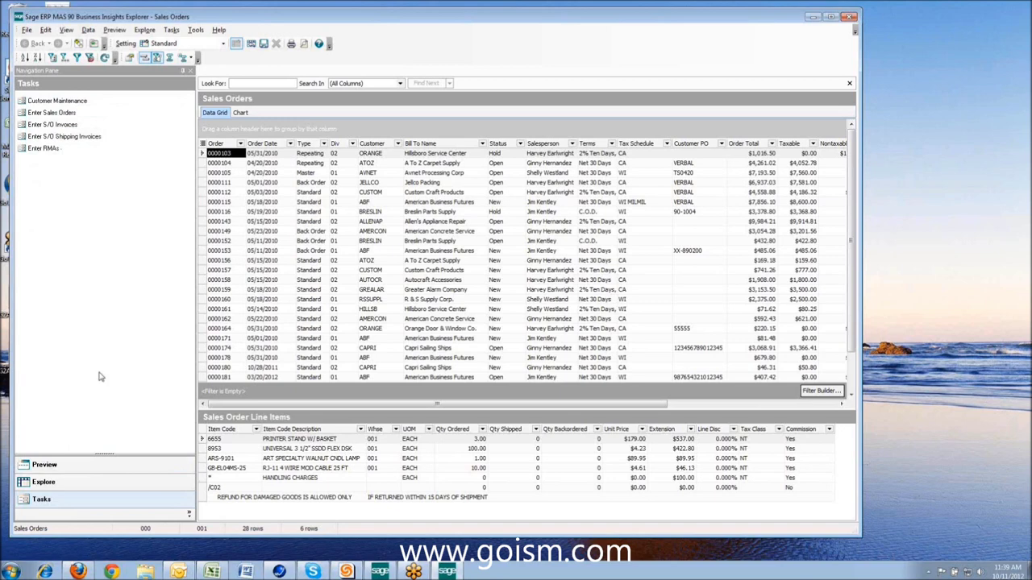
click(66, 484)
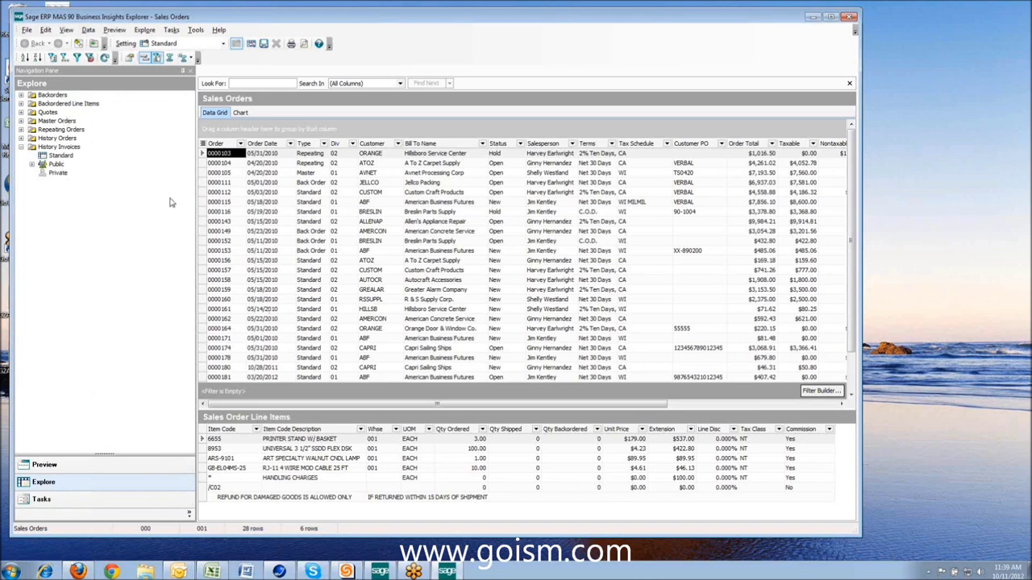
Try the Backorders, Quotes, Master and Repeating Orders previews, then settle on Line Items
click(71, 466)
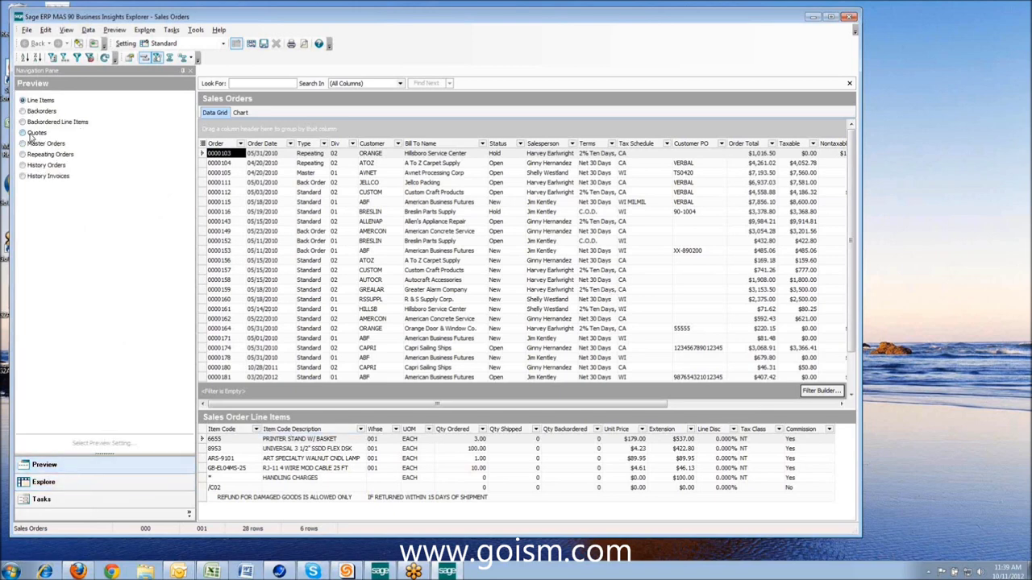
click(22, 112)
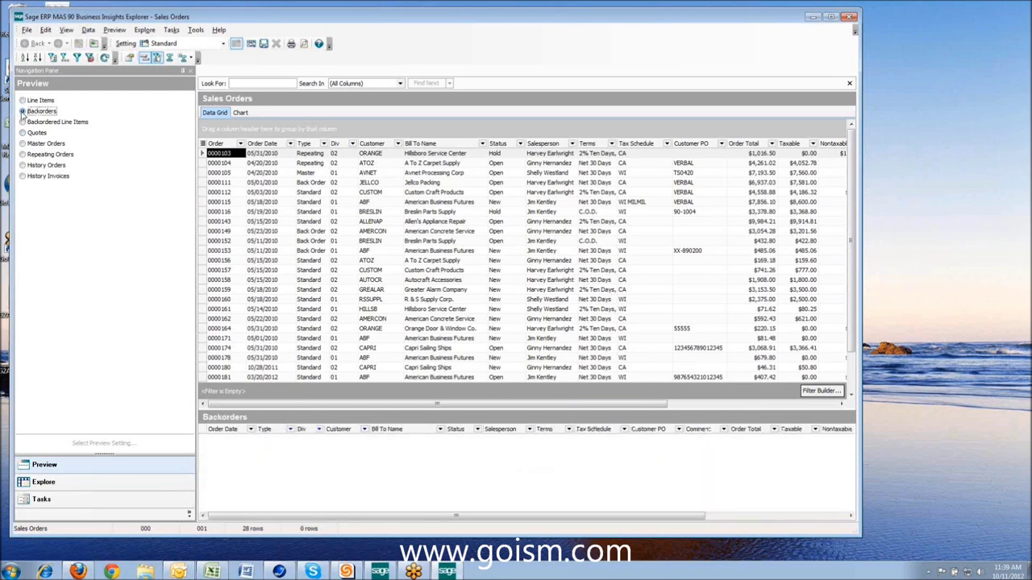
click(23, 122)
click(23, 132)
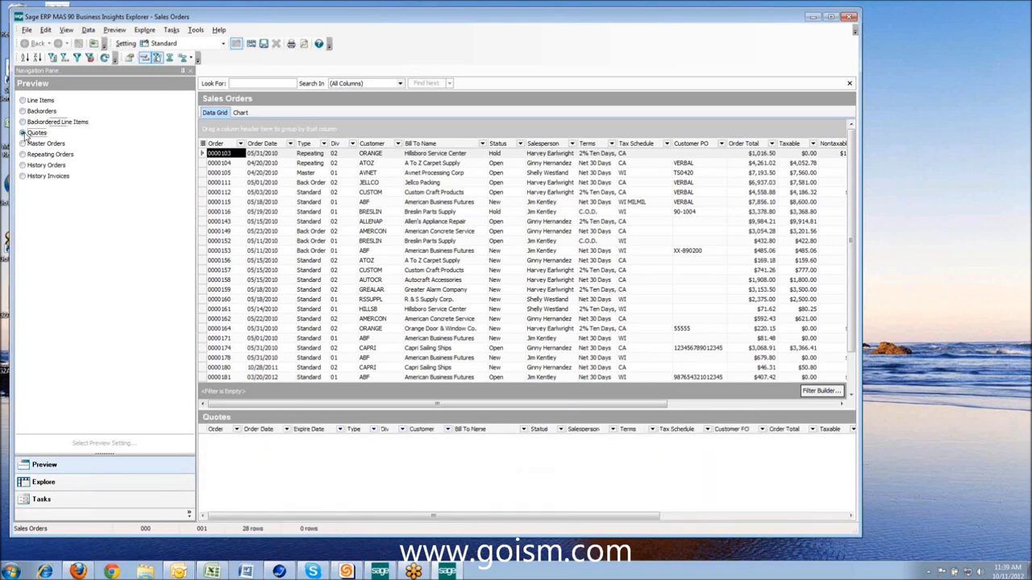
click(23, 144)
click(23, 154)
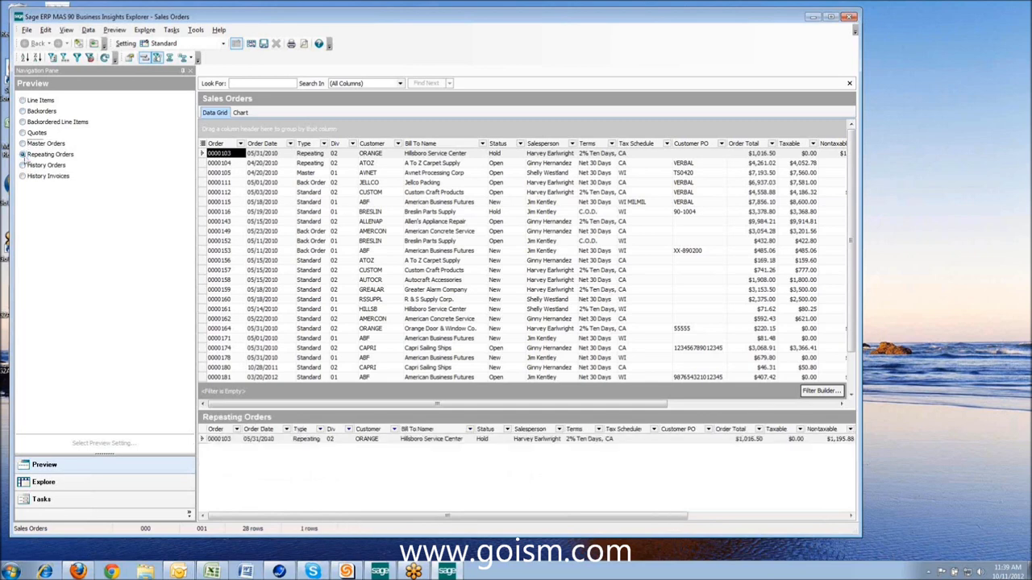
click(23, 100)
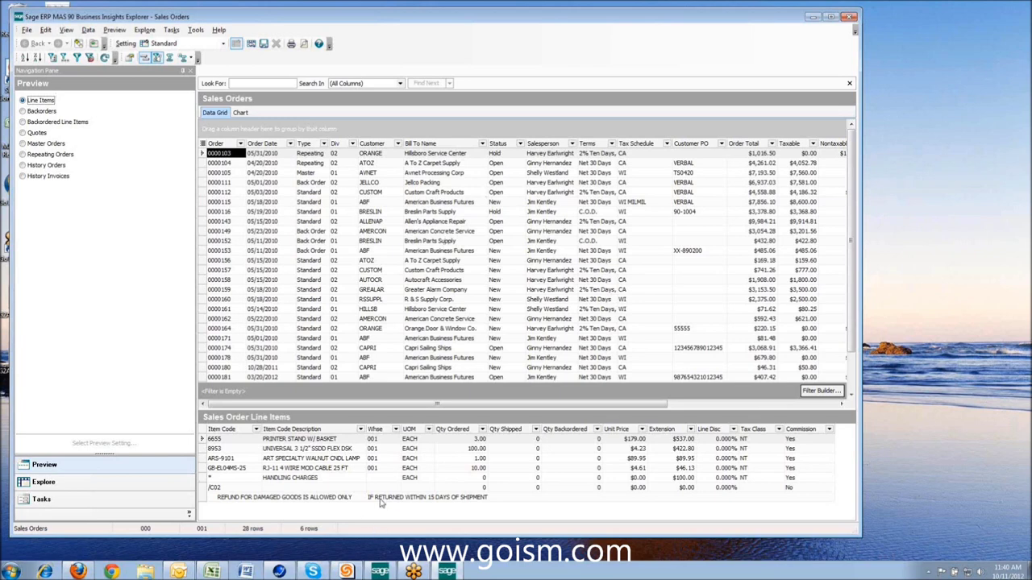
Preview line items of orders 0000105, 0000111, 0000116 and 0000152, then auto-hide the navigation pane
click(225, 173)
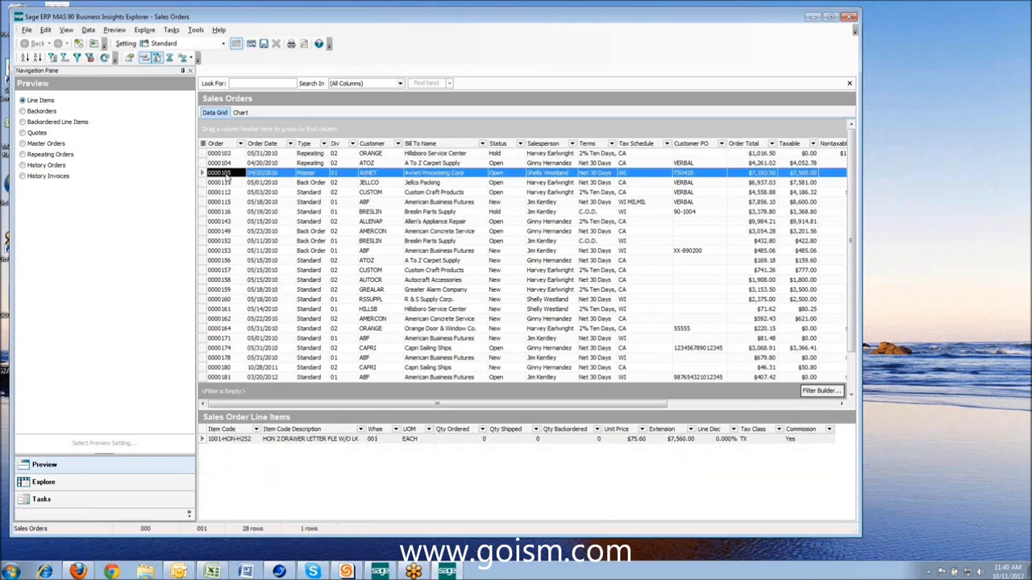
click(225, 183)
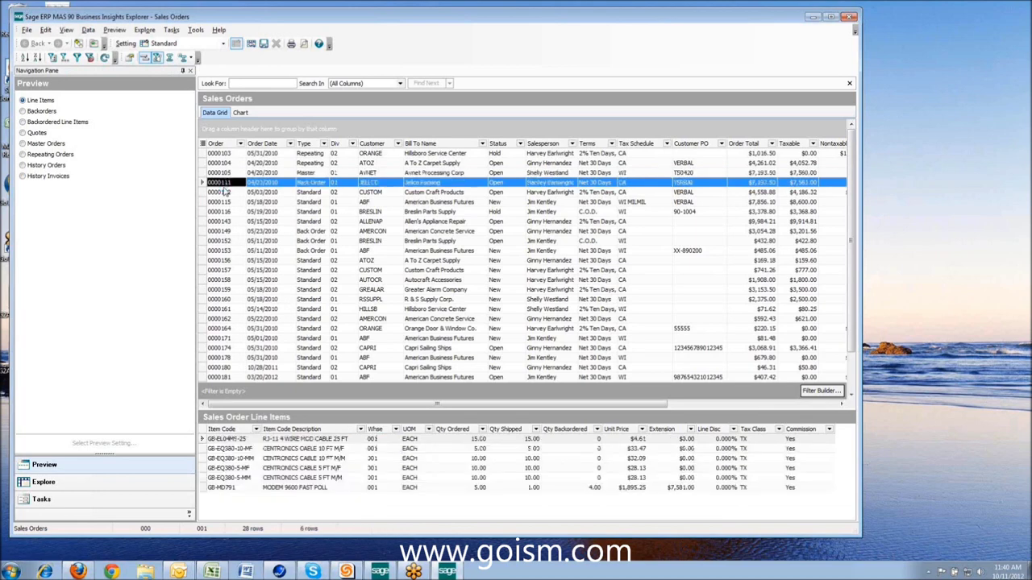
click(226, 211)
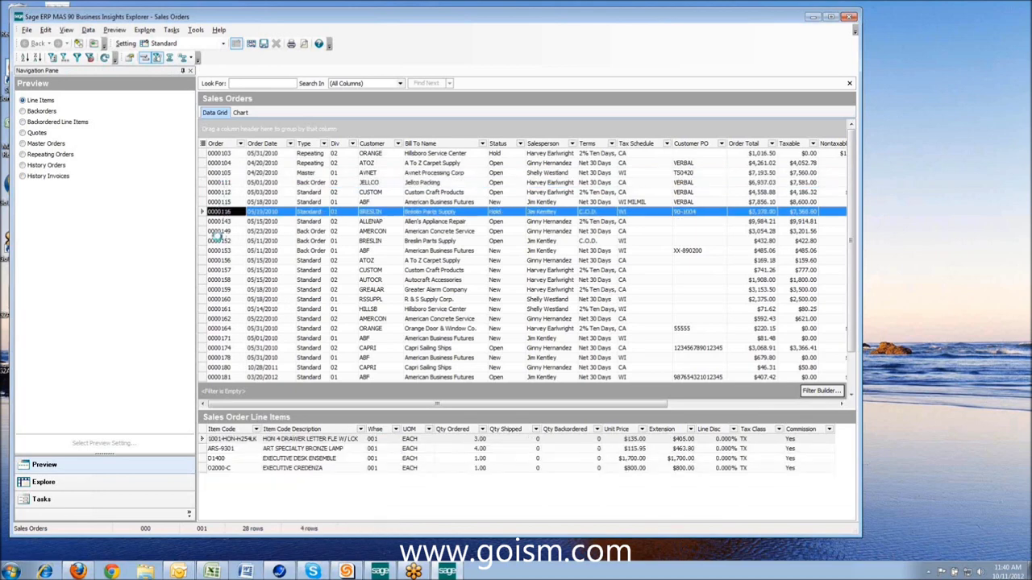
click(218, 240)
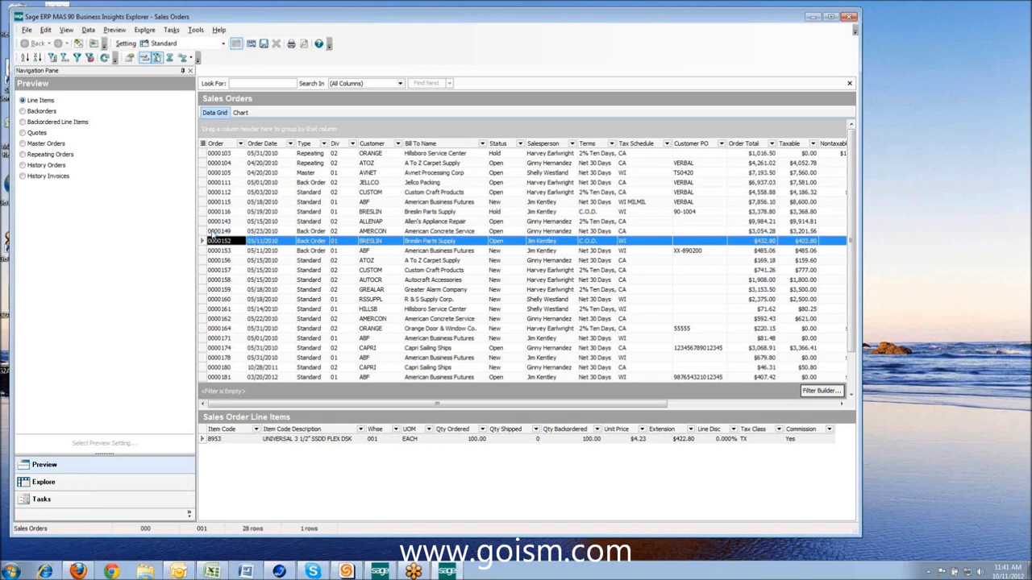
click(191, 71)
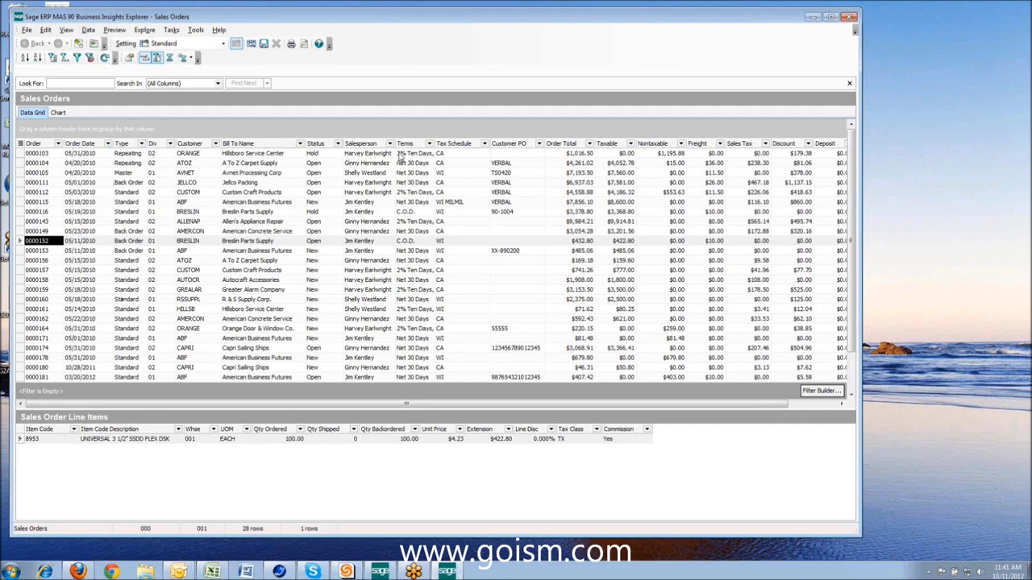
click(170, 144)
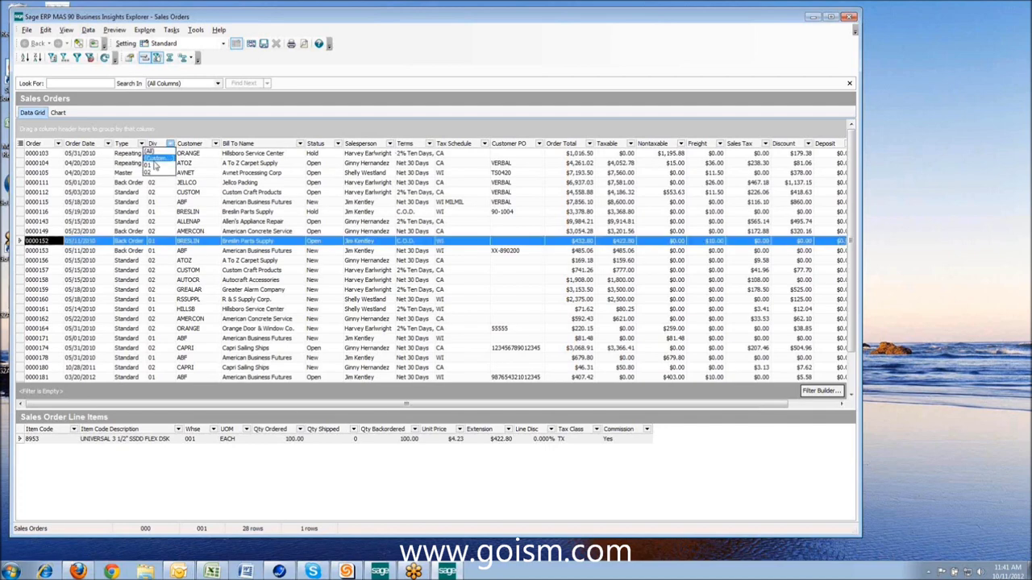
click(156, 164)
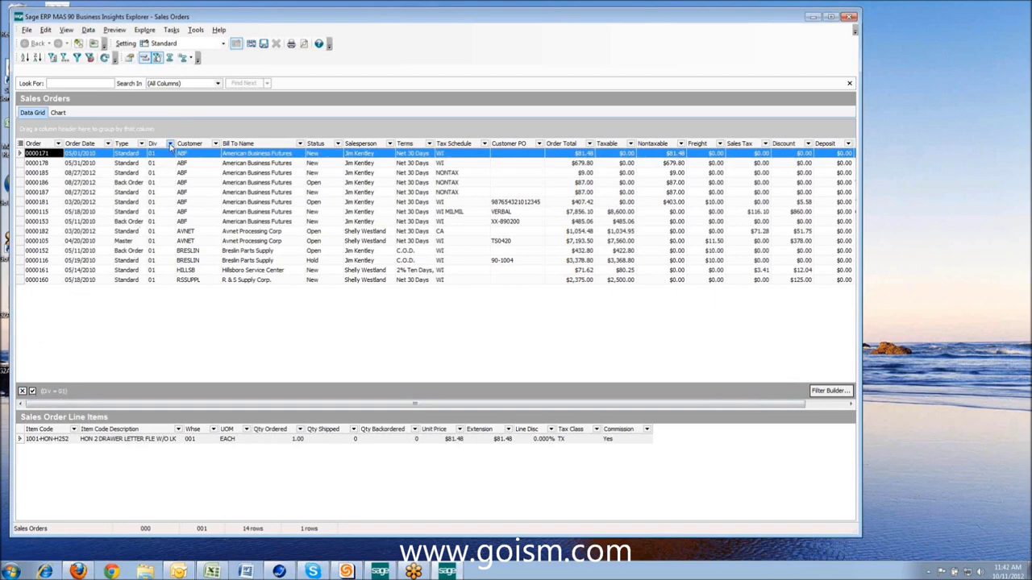
click(170, 144)
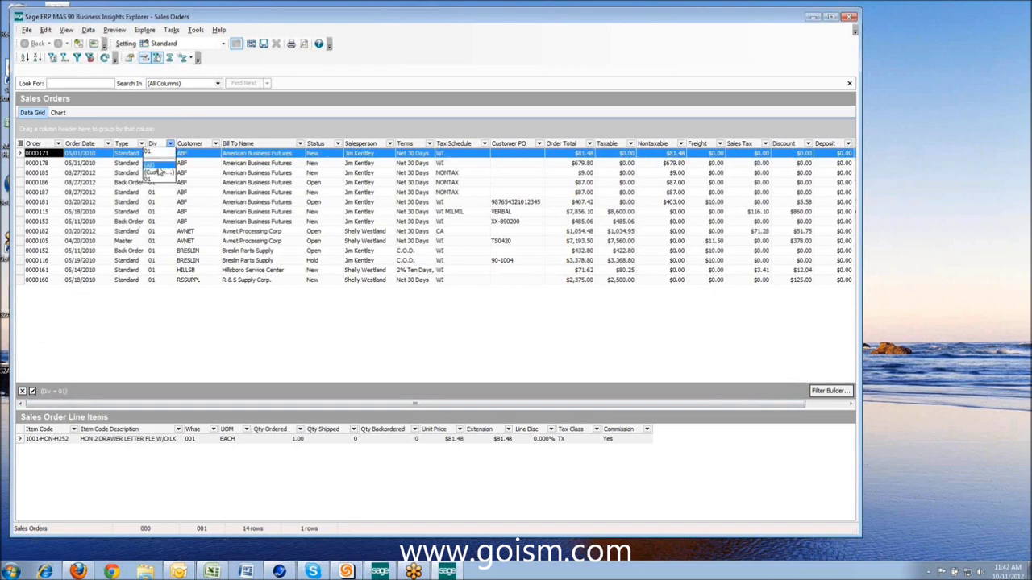
click(153, 164)
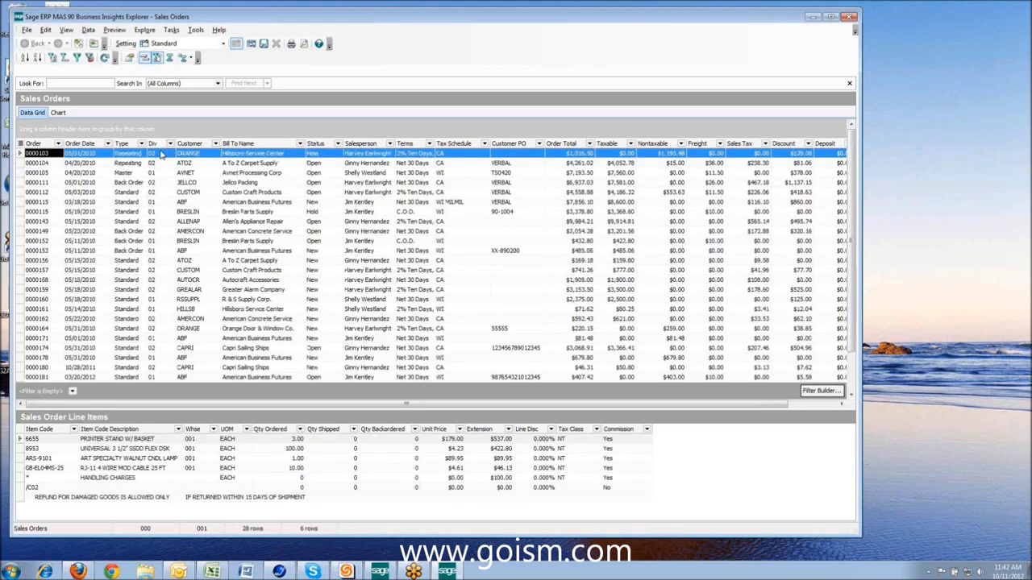
In the Filter Builder, add the condition Div equals 01
click(822, 391)
click(428, 228)
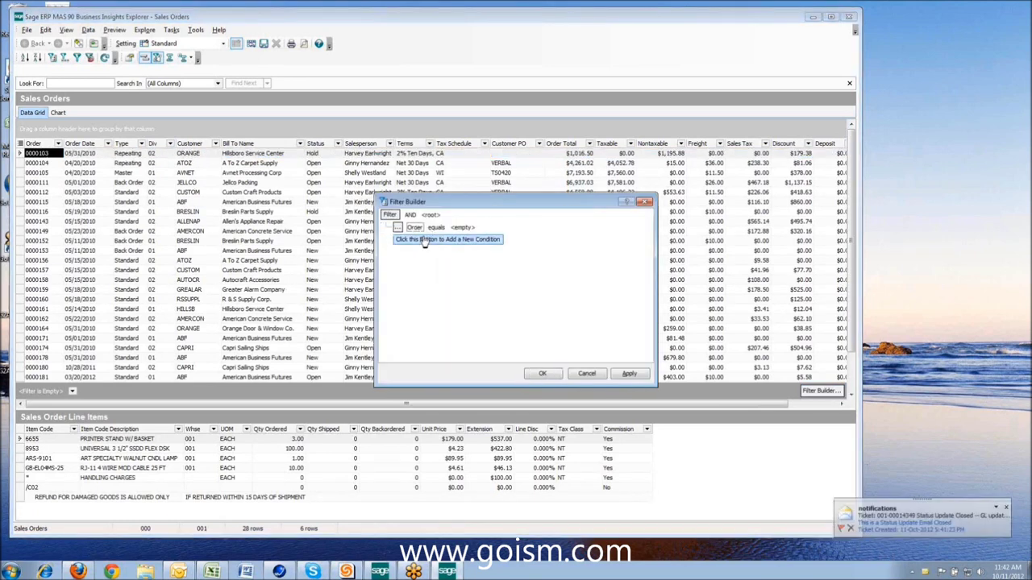
click(414, 231)
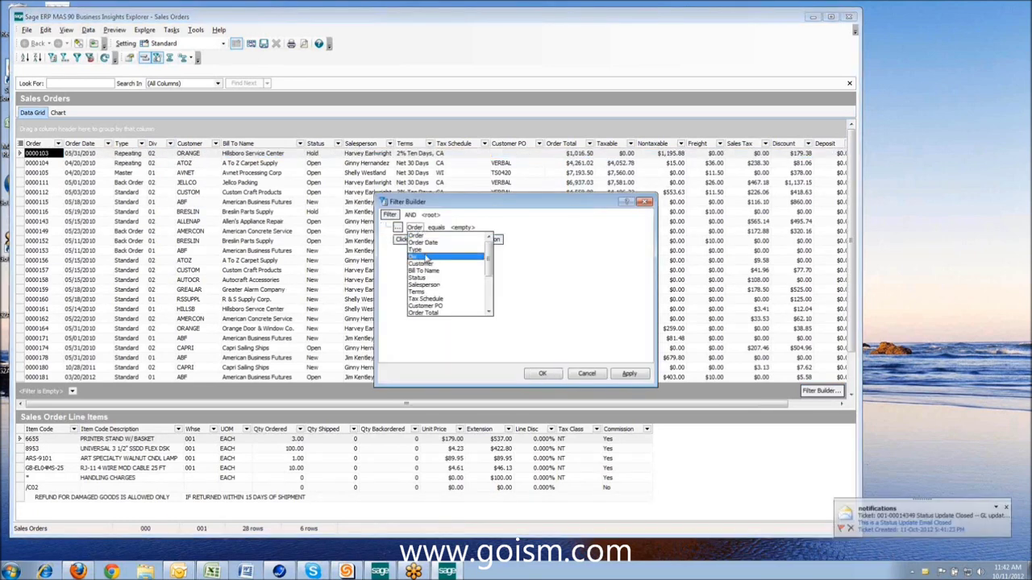
click(427, 257)
click(458, 228)
text(01)
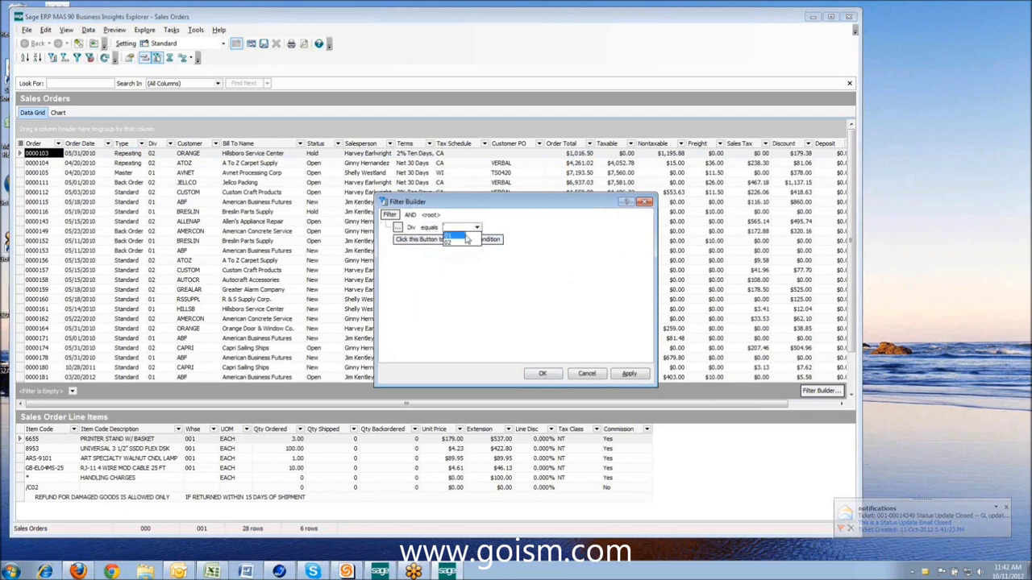
Add the condition Order Total is greater than 1000 and apply the filter
click(397, 228)
click(421, 241)
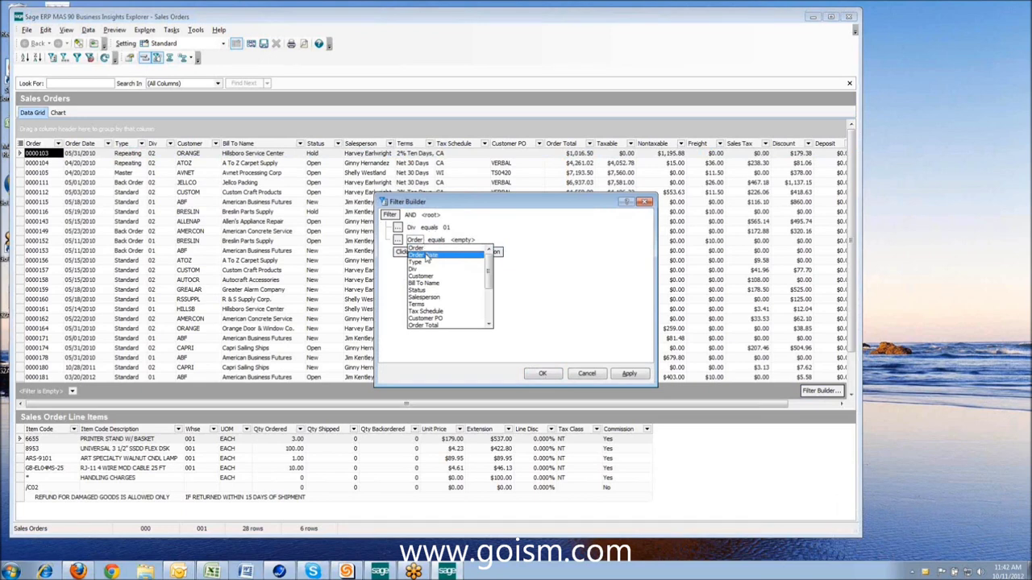
click(425, 255)
click(432, 241)
click(427, 324)
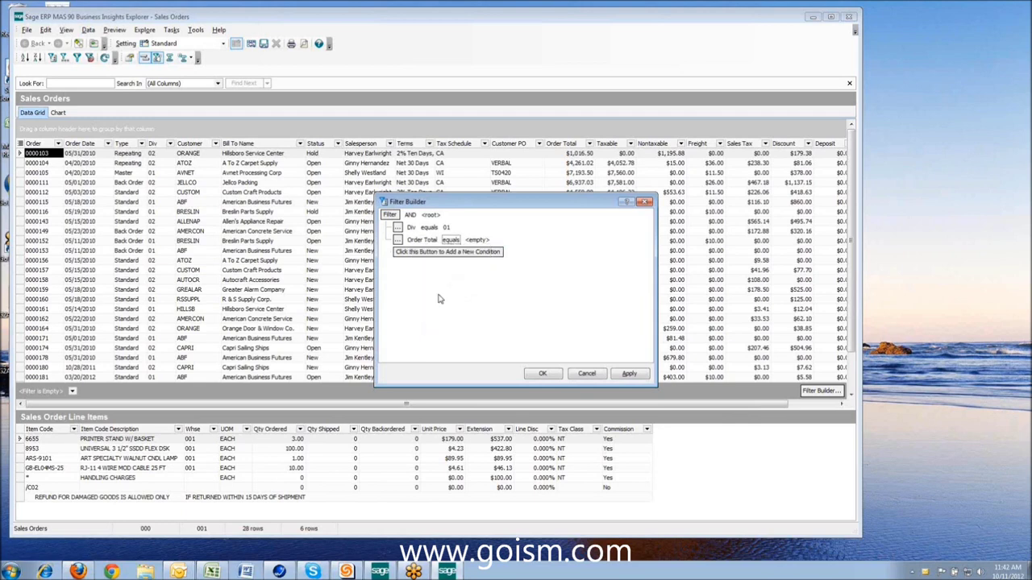
click(450, 241)
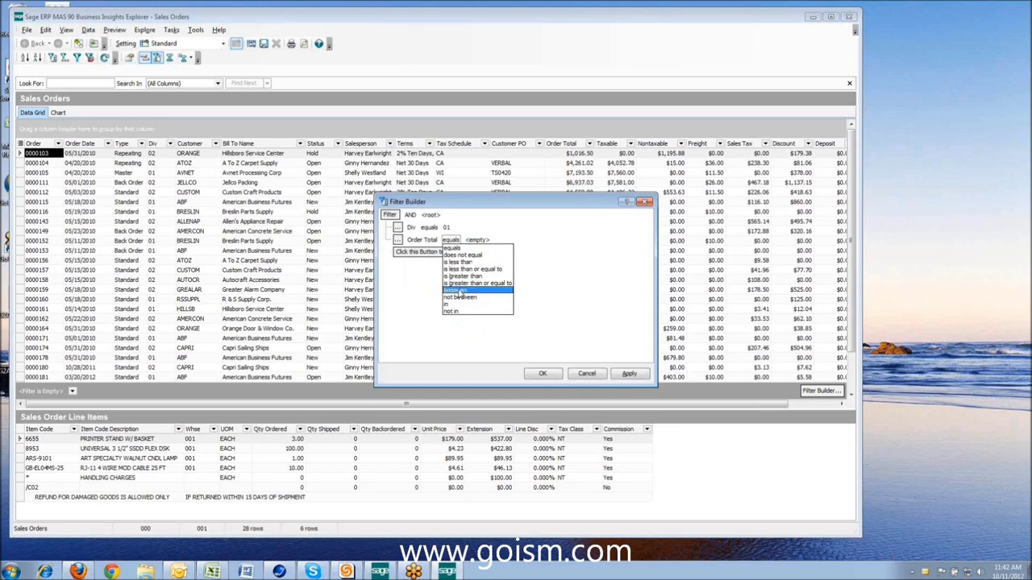
click(460, 276)
click(493, 240)
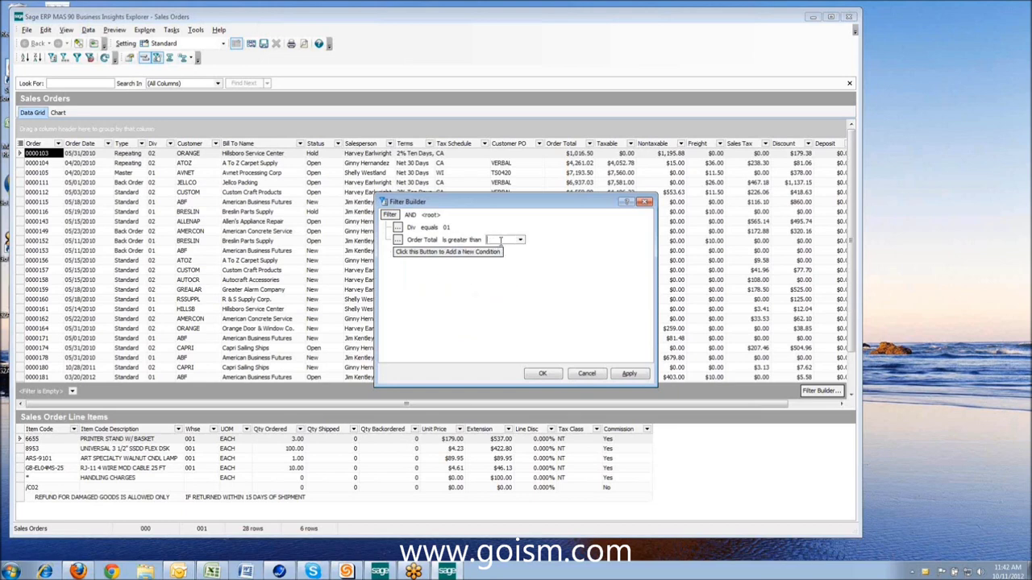
text(1000)
click(632, 374)
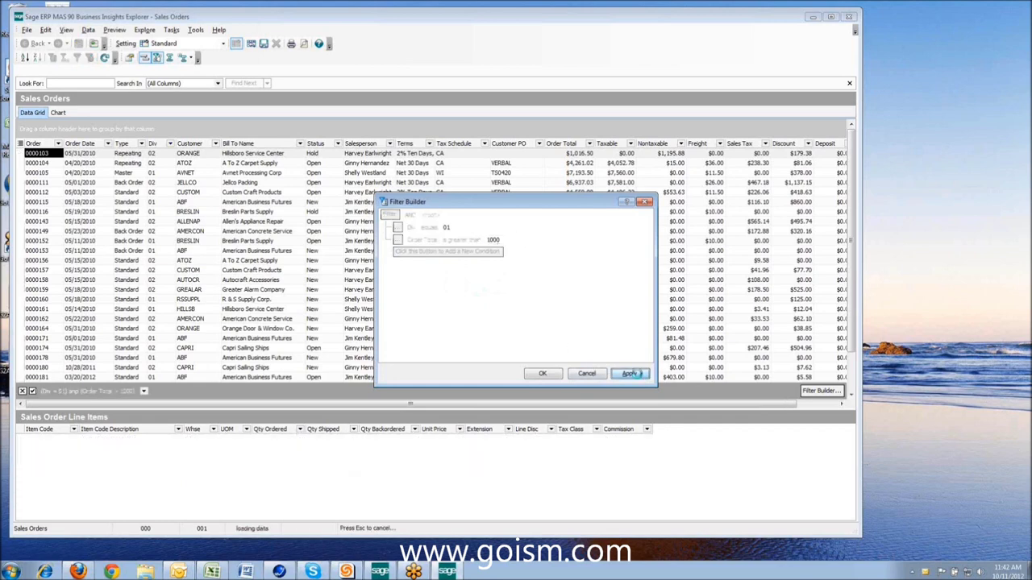
click(646, 201)
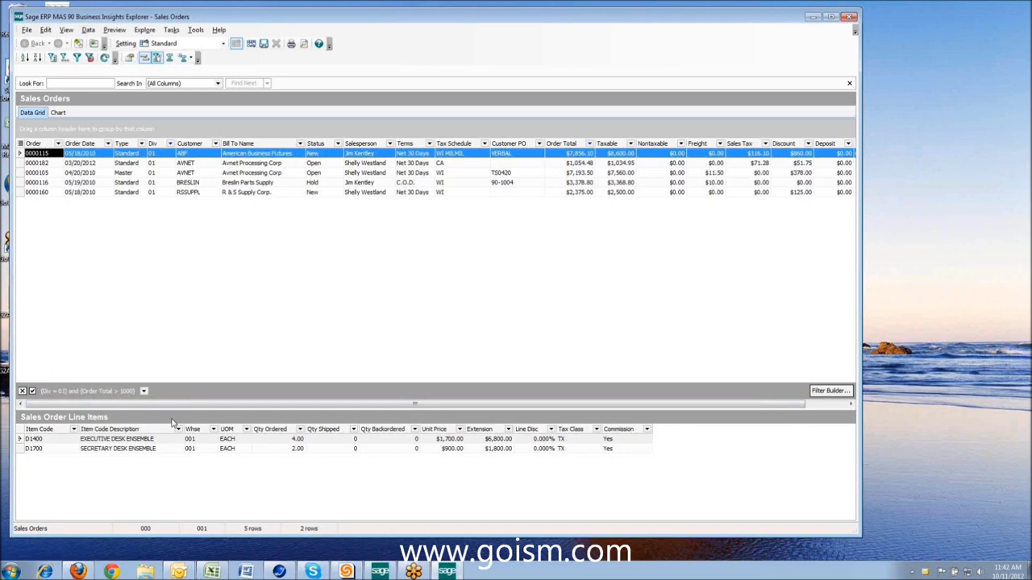
Turn the filter off and set the Div and Order Total column filters to (All)
click(32, 392)
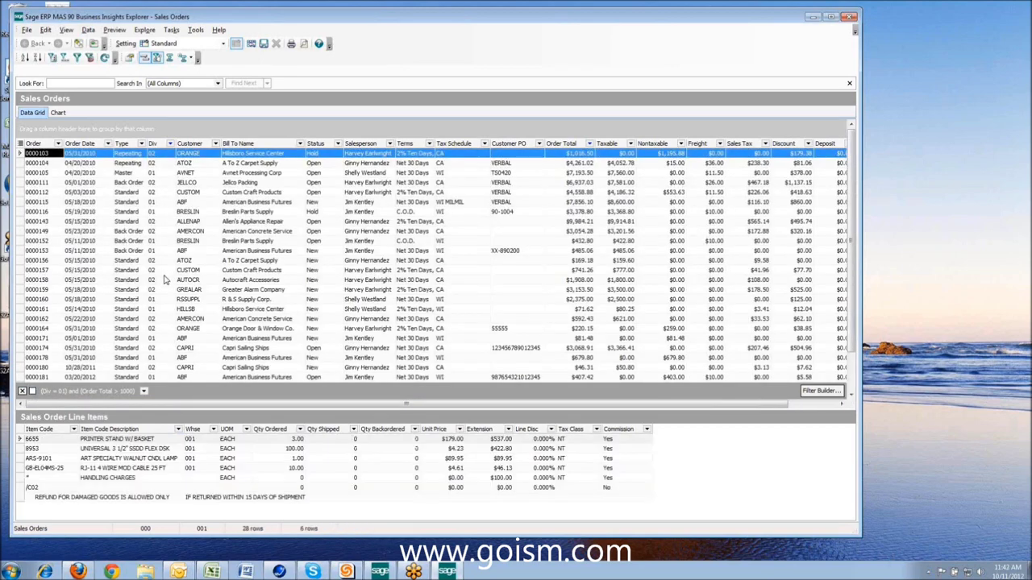
click(33, 392)
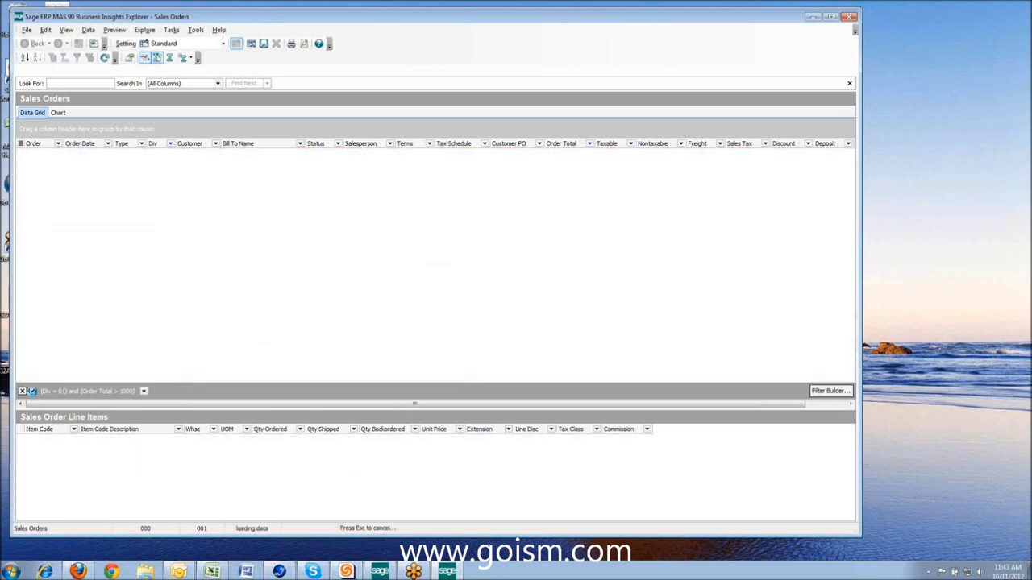
click(144, 391)
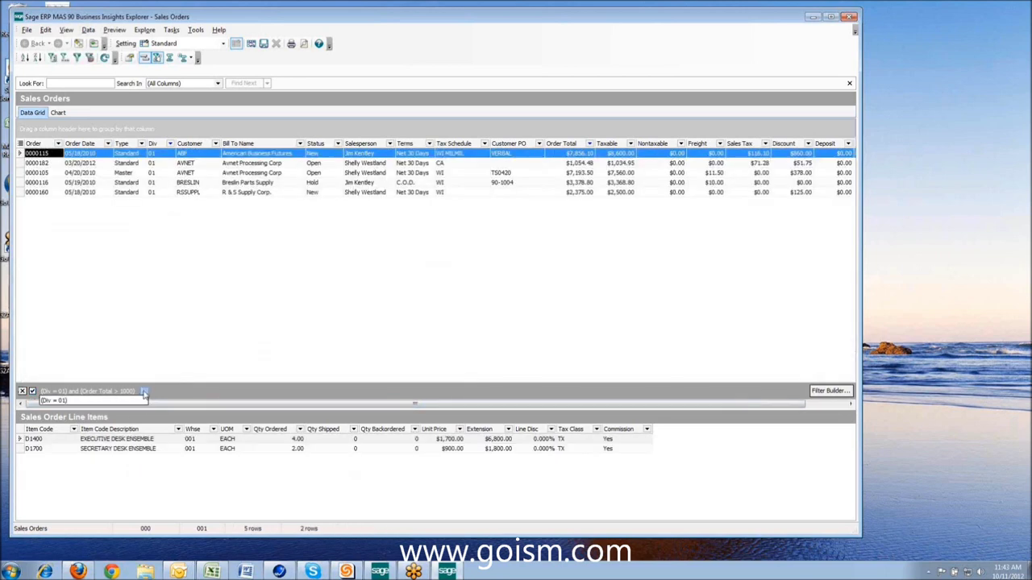
click(32, 391)
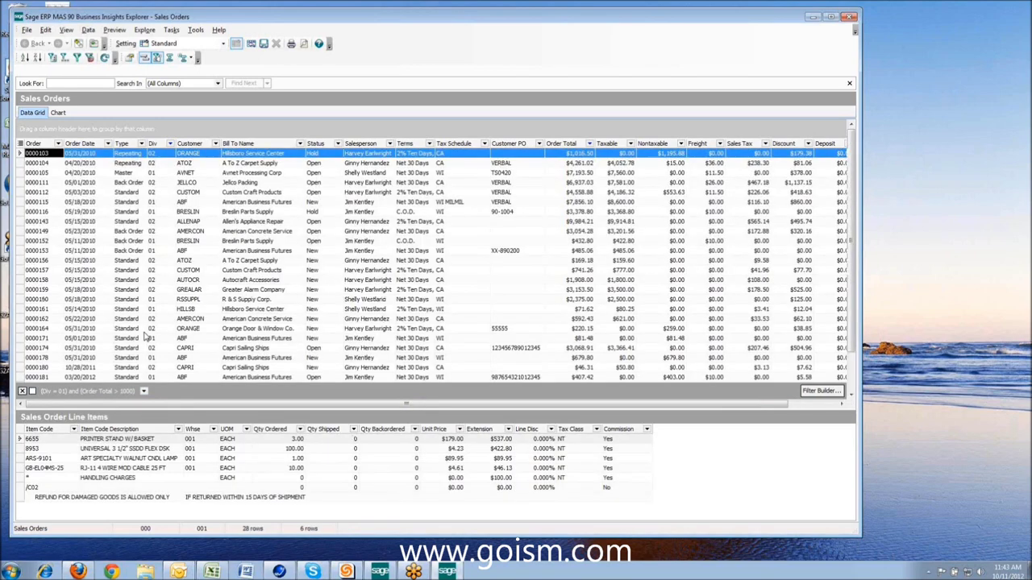
click(169, 144)
click(153, 166)
click(588, 144)
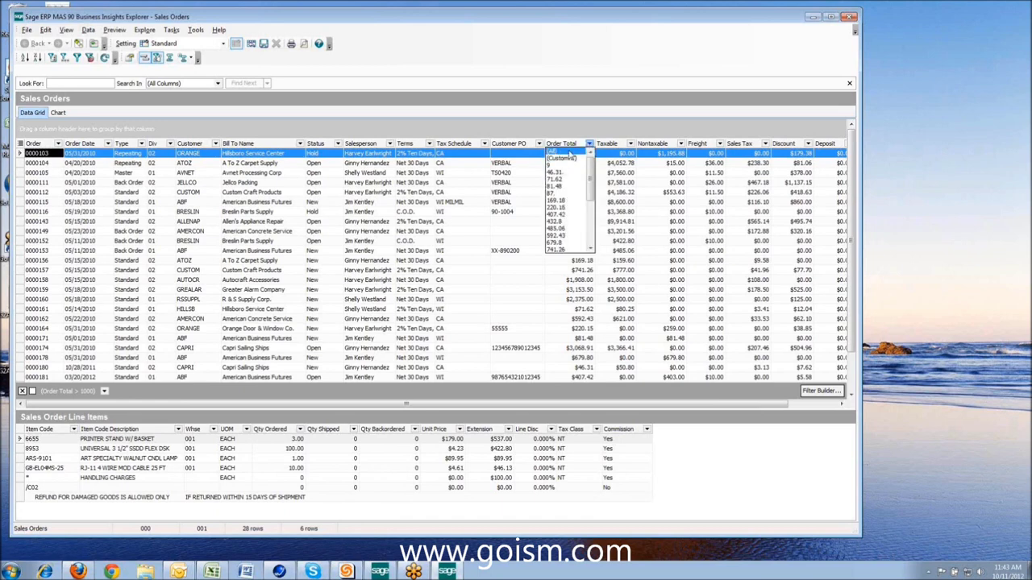
click(570, 153)
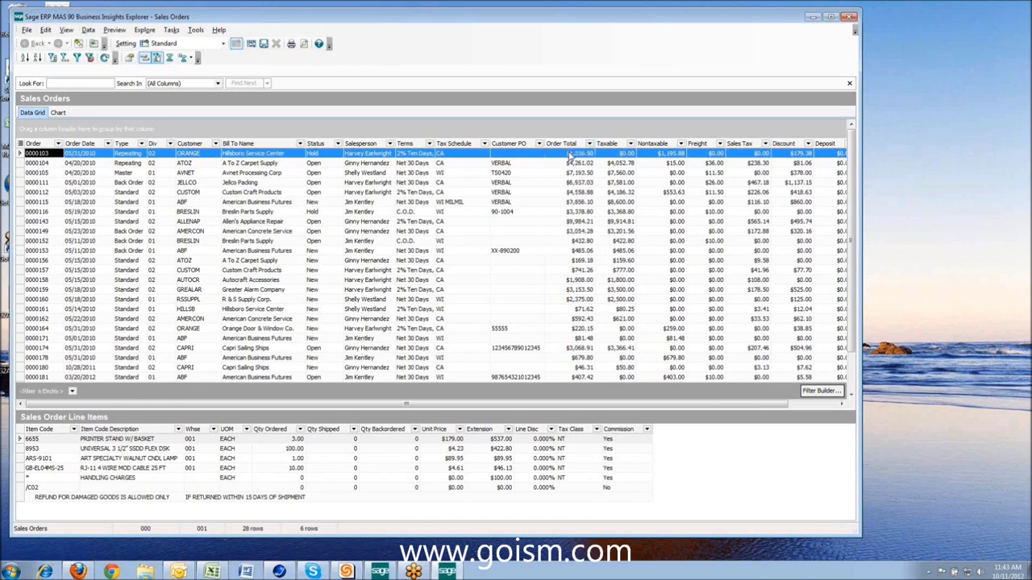
Sort the orders by Customer descending, ORANGE first and ABF last
click(194, 147)
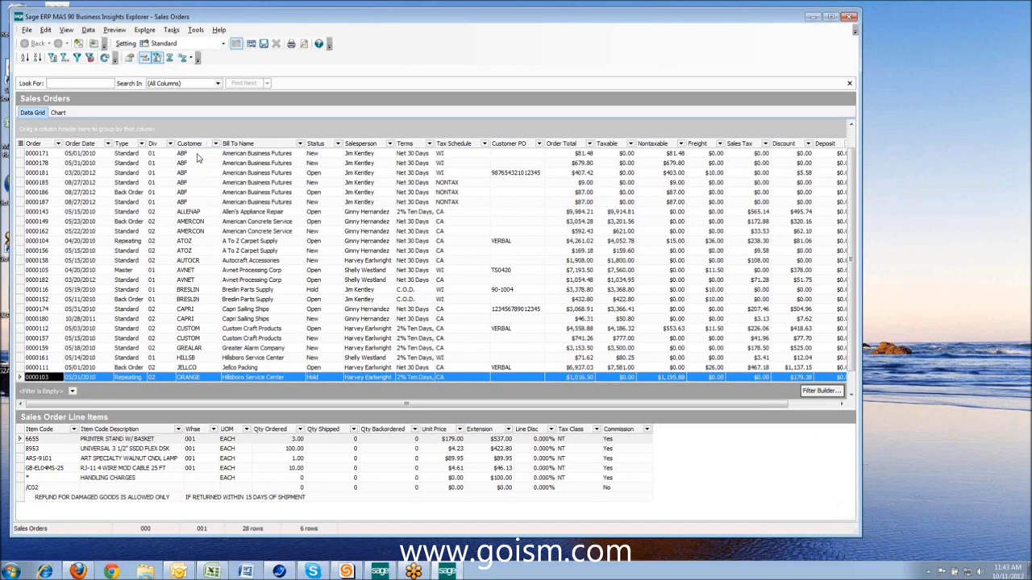
click(193, 143)
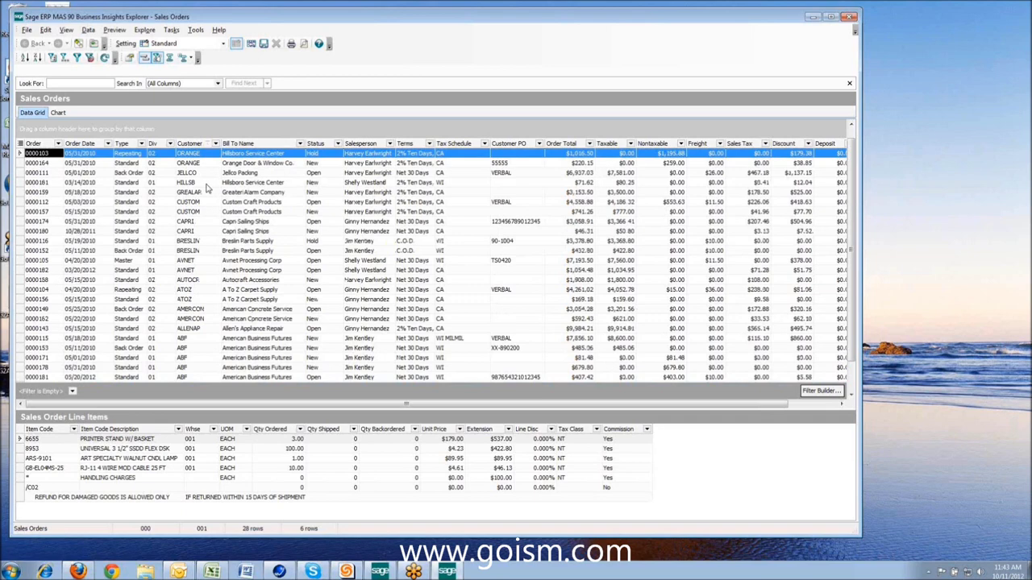
click(510, 146)
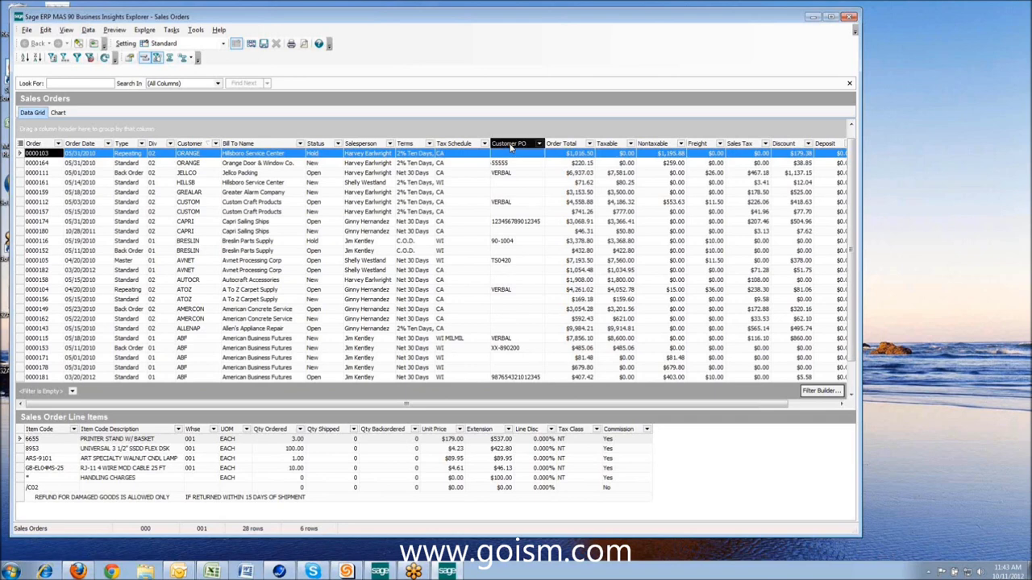
Move Customer PO beside Bill To Name and remove the Deposit and Tax Schedule columns
drag(510, 146, 320, 144)
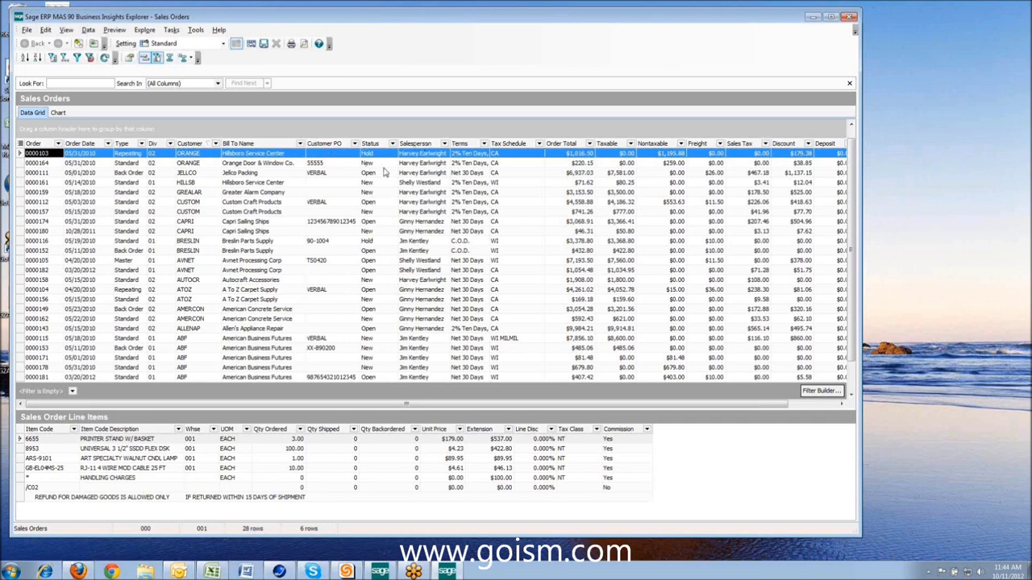
click(841, 405)
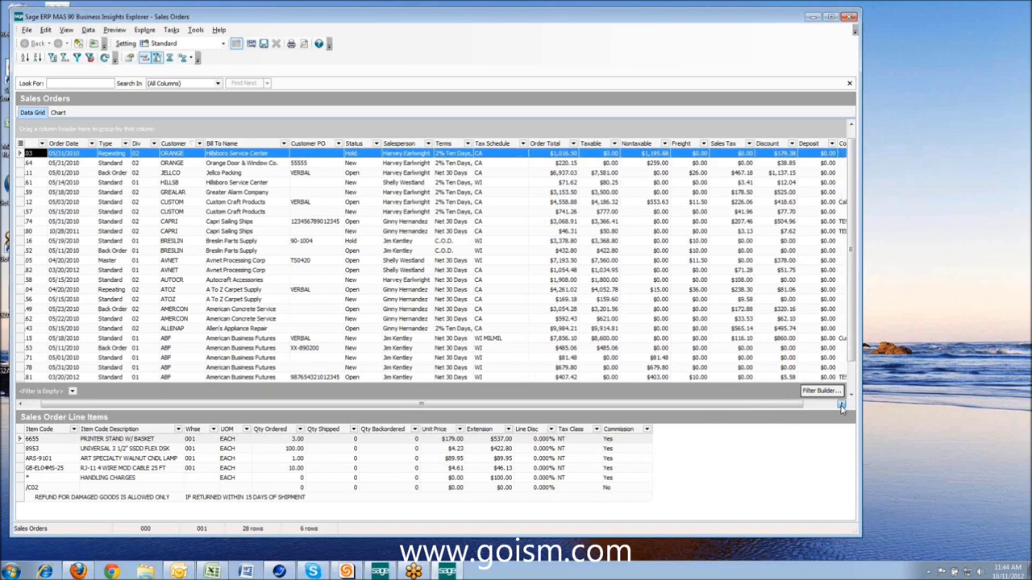
click(841, 405)
click(840, 405)
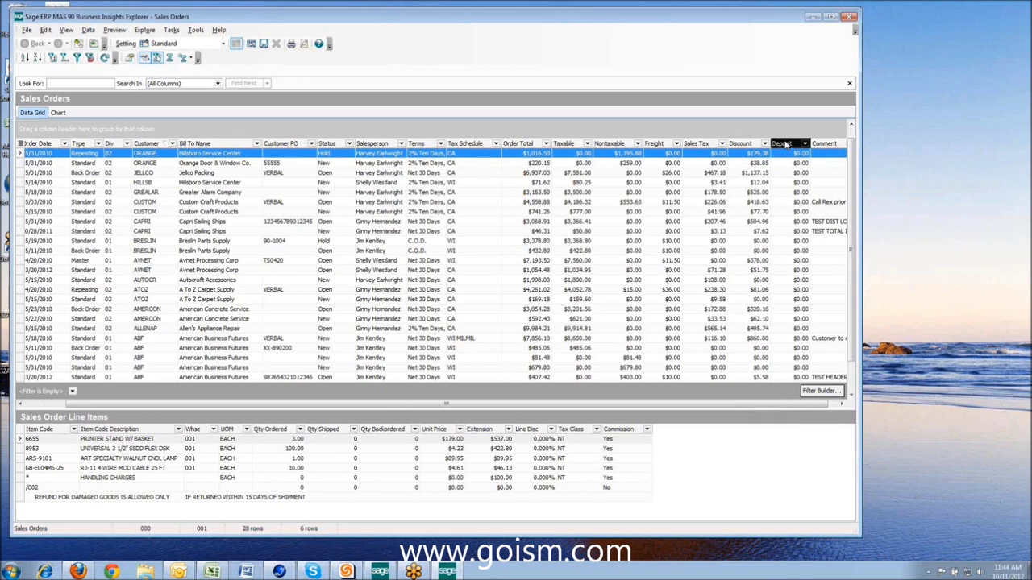
drag(785, 144, 749, 4)
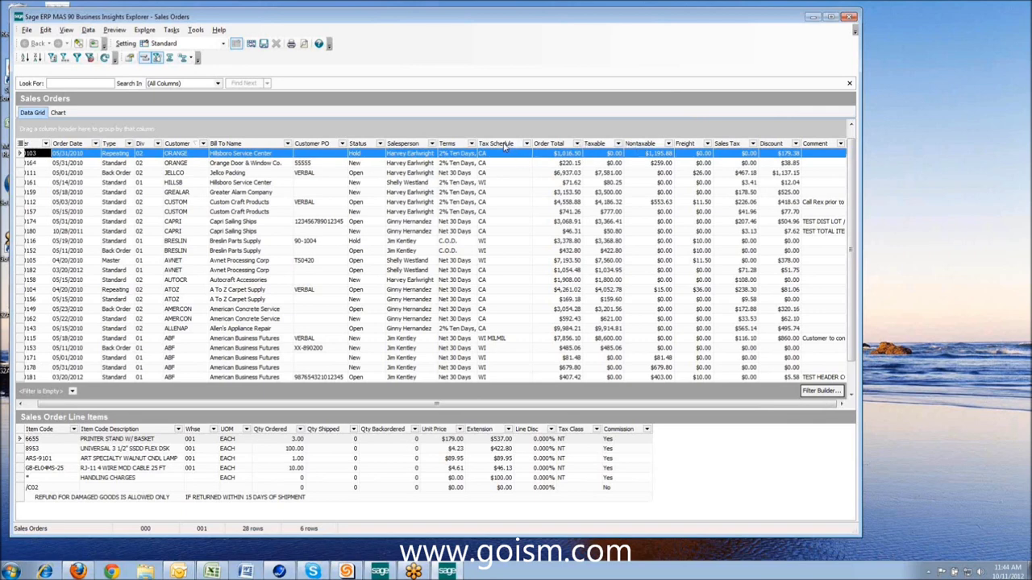
click(505, 145)
drag(504, 145, 13, 166)
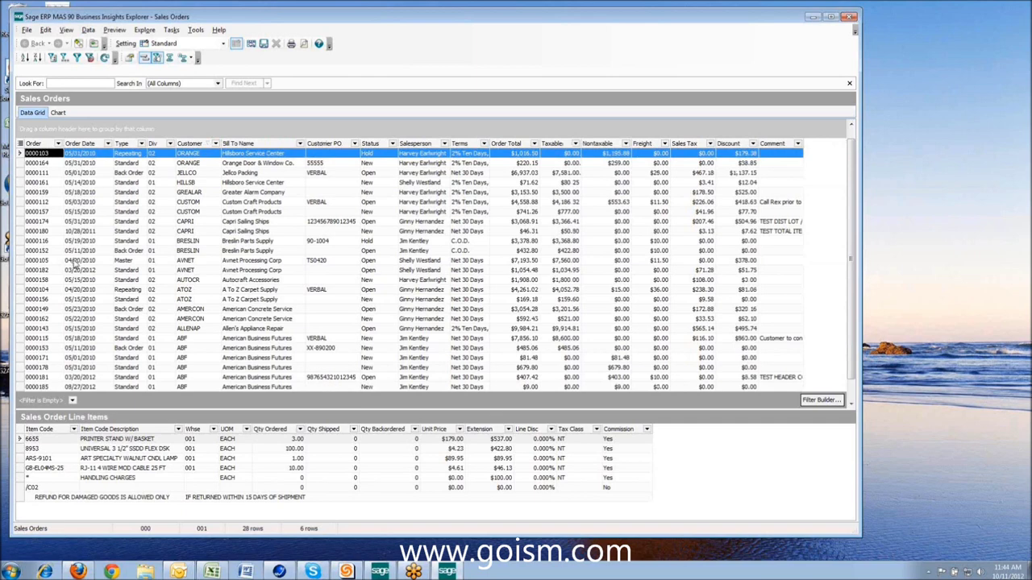
In Column Settings, add the SO_SalesOrderHeader field BillToState as a new grid column
right_click(197, 147)
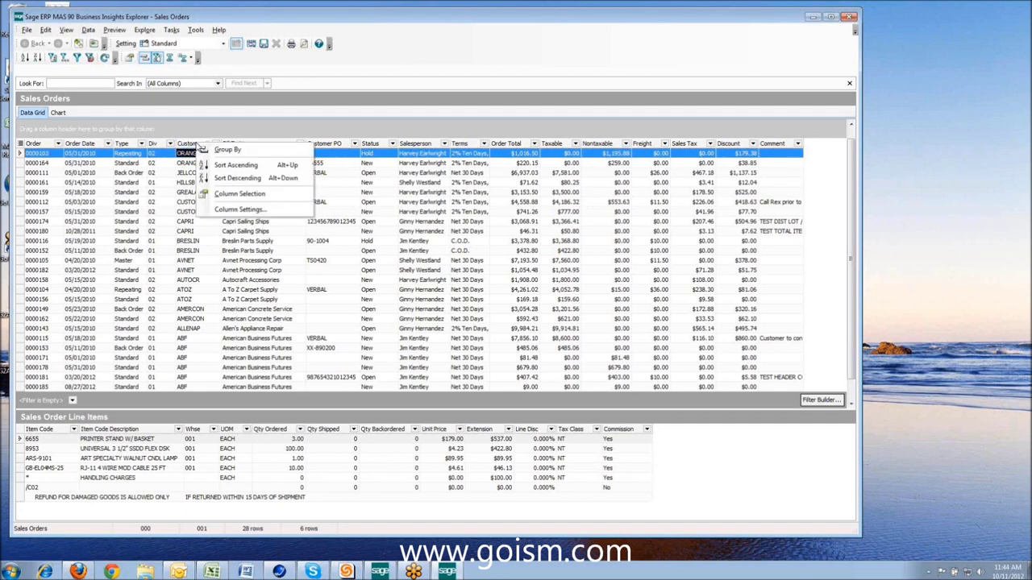
click(246, 210)
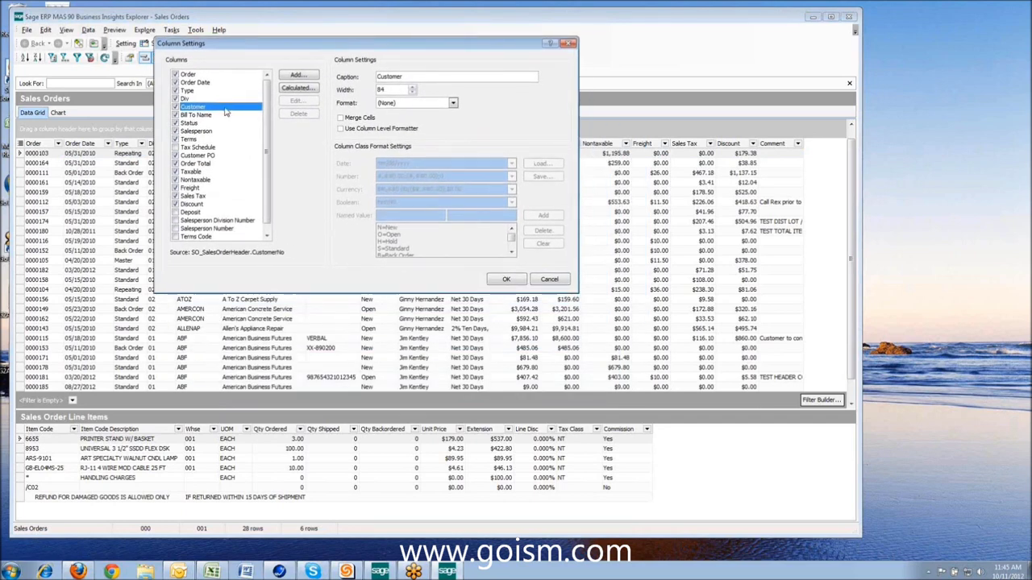
click(266, 238)
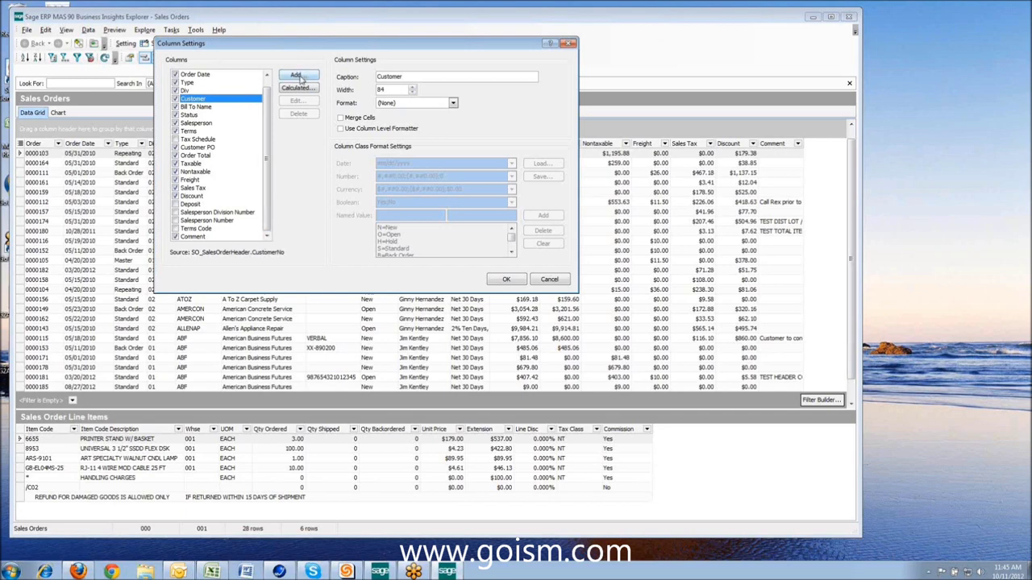
click(303, 77)
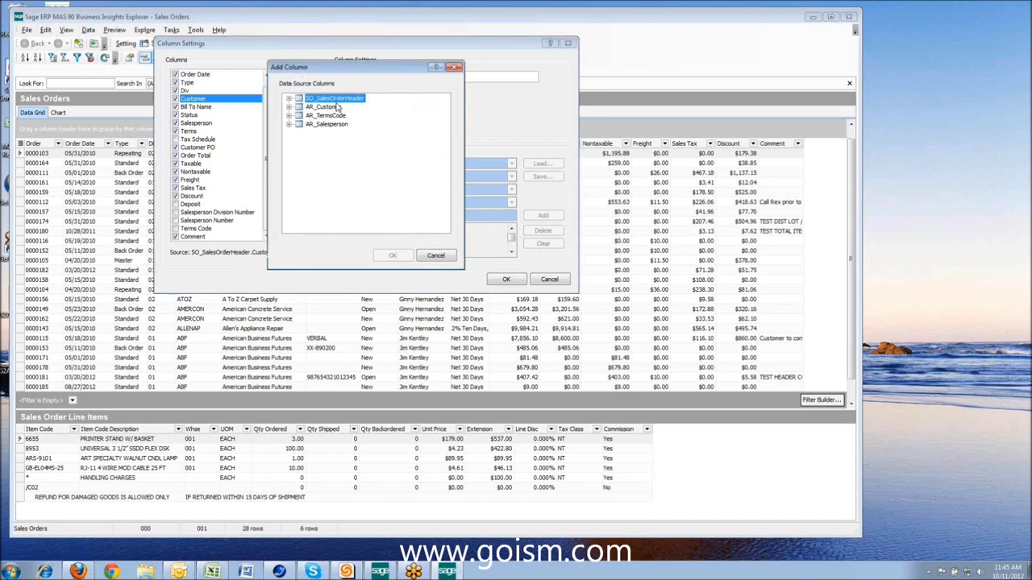
click(289, 99)
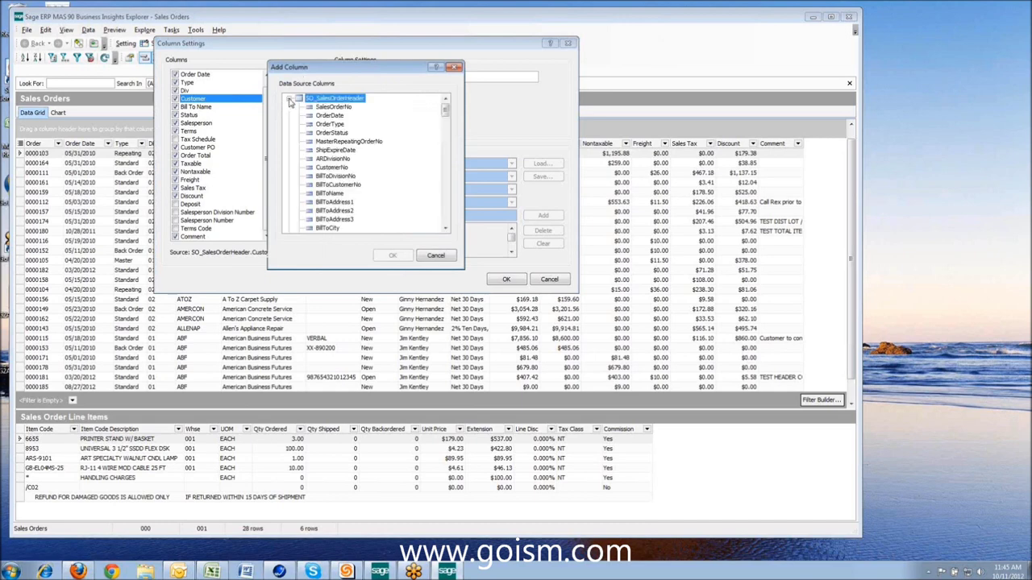
click(445, 229)
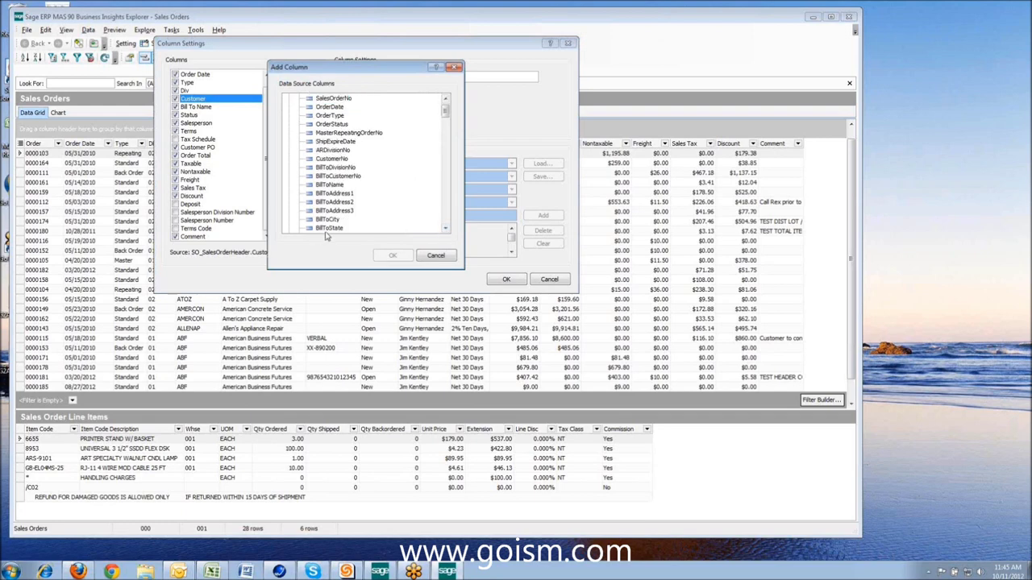
click(329, 228)
click(393, 256)
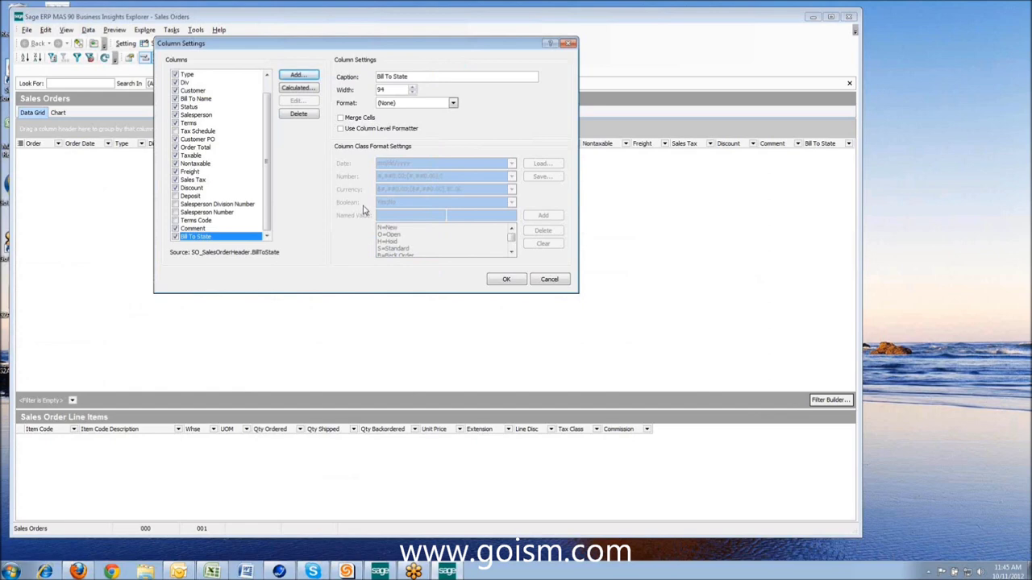
Move the Bill To State column next to Bill To Name and group the orders by Bill To State
click(506, 281)
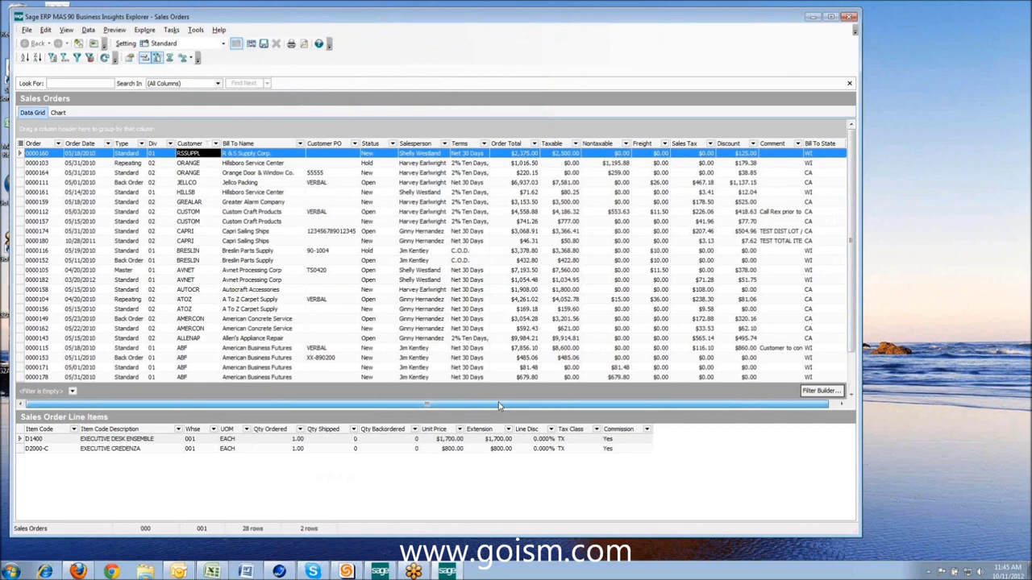
drag(499, 406, 507, 405)
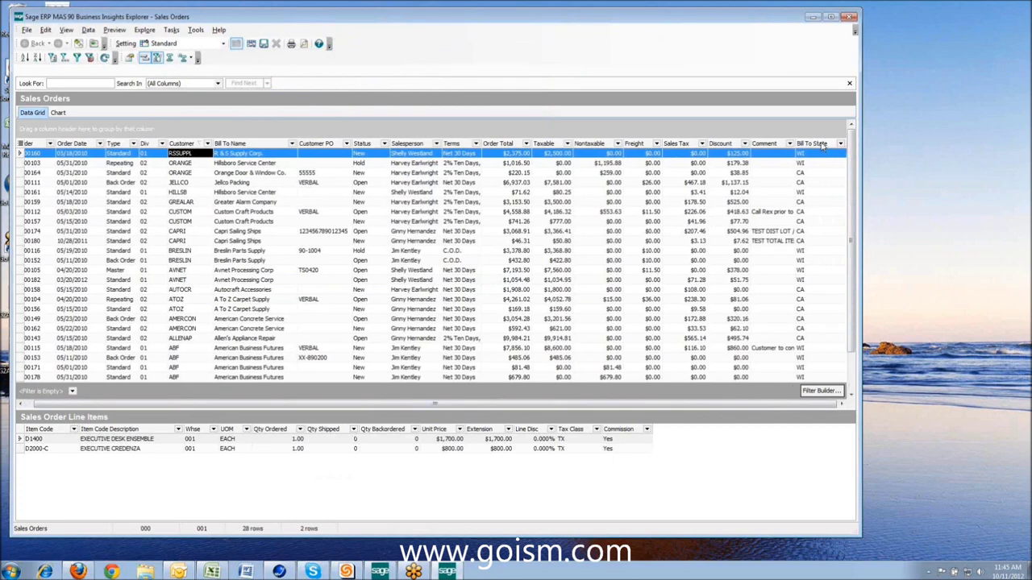
drag(822, 145, 324, 145)
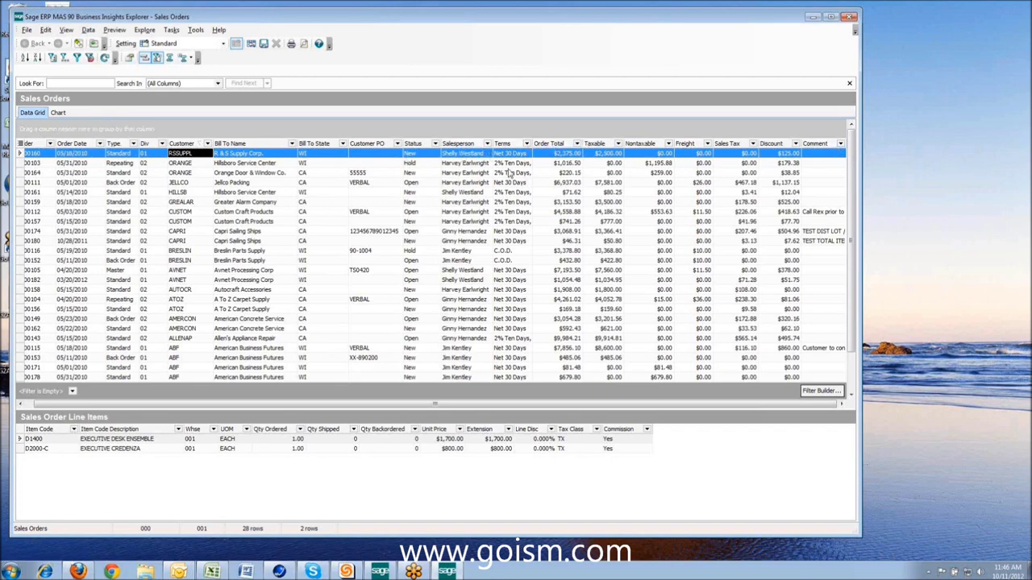
drag(316, 143, 150, 137)
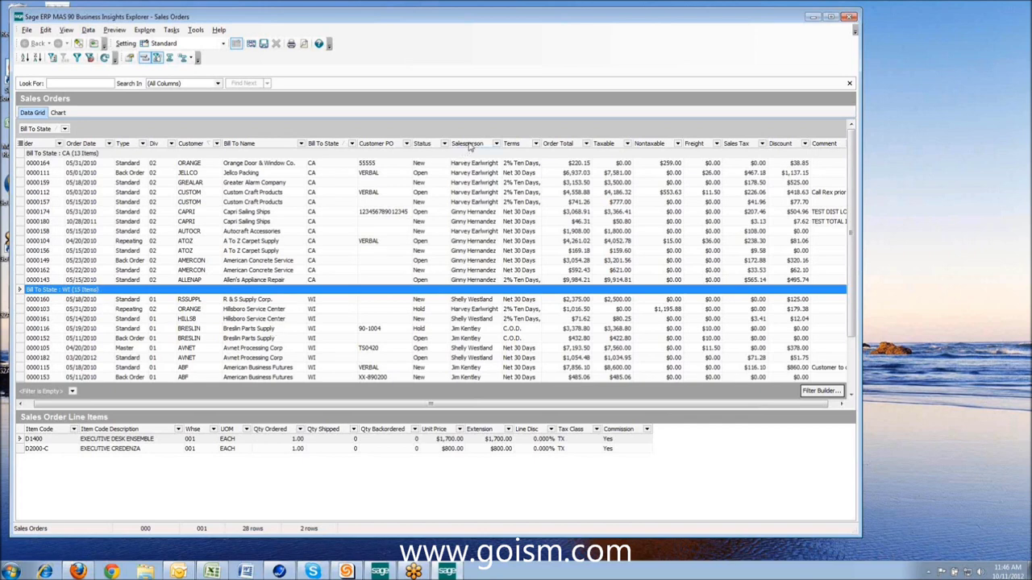
Add Salesperson as a second grouping level beside Bill To State
drag(470, 145, 83, 135)
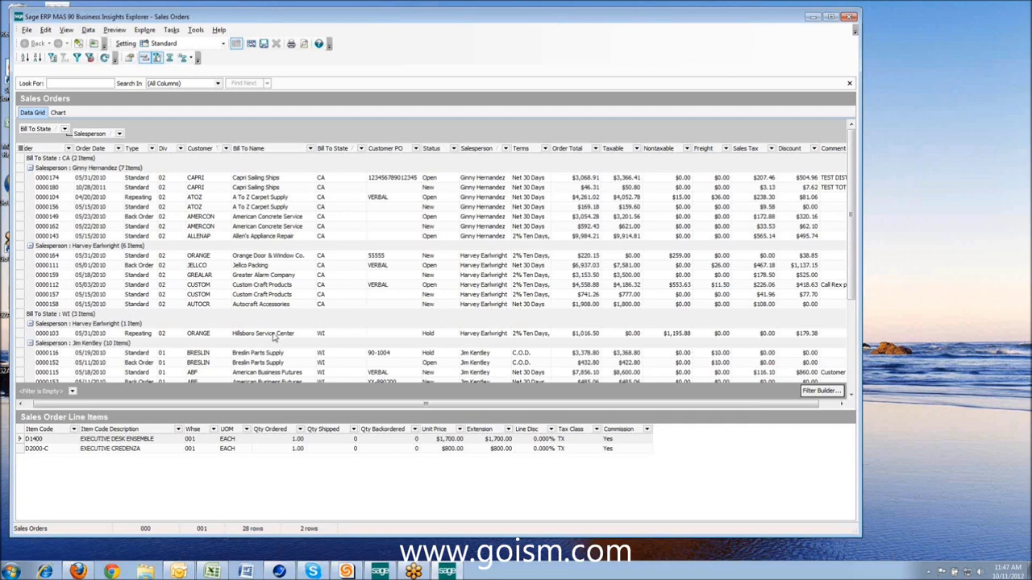
Create a calculated column named Count with the expression 1
scroll(254, 152, down, 3)
right_click(254, 151)
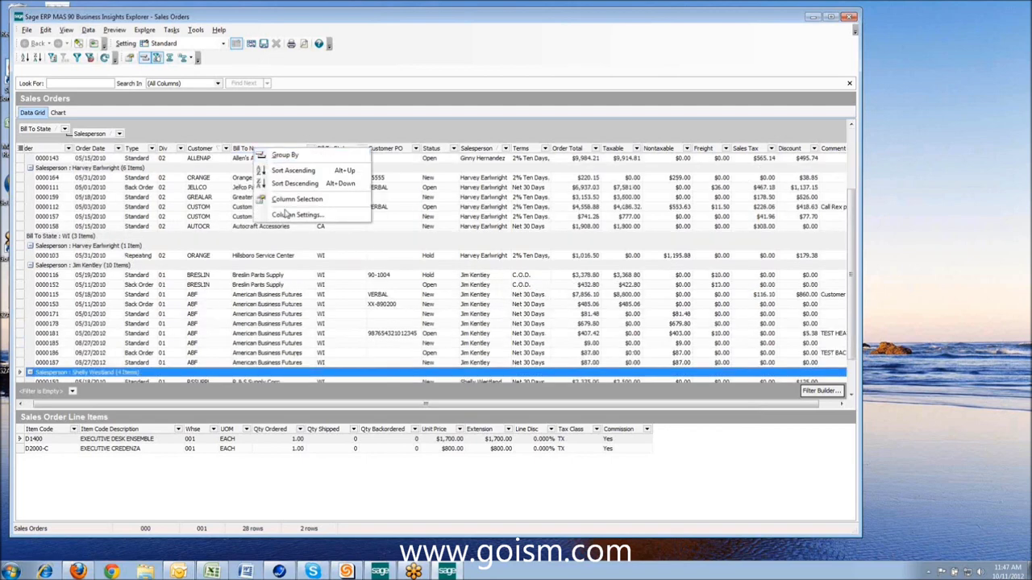
click(295, 215)
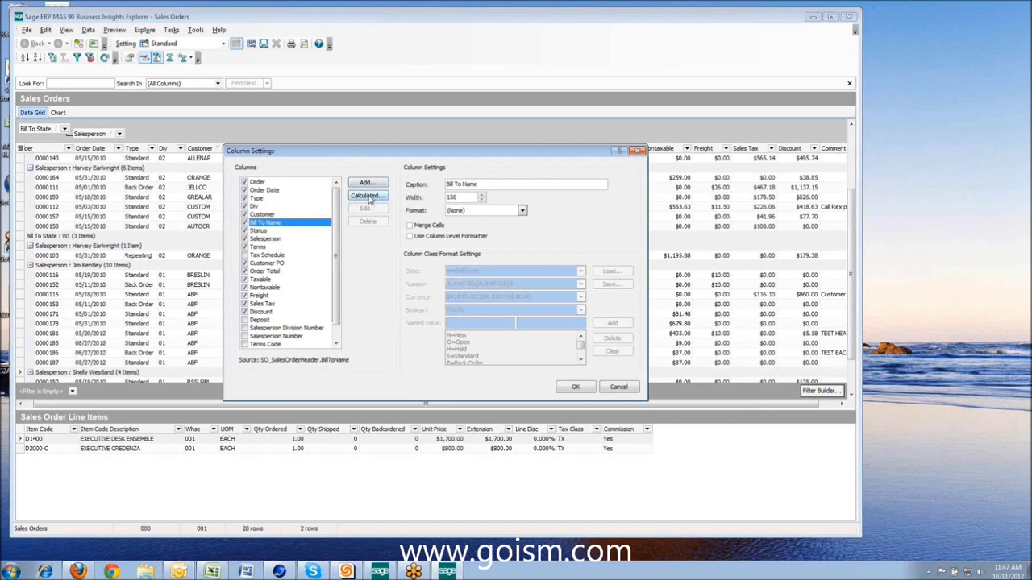
click(368, 197)
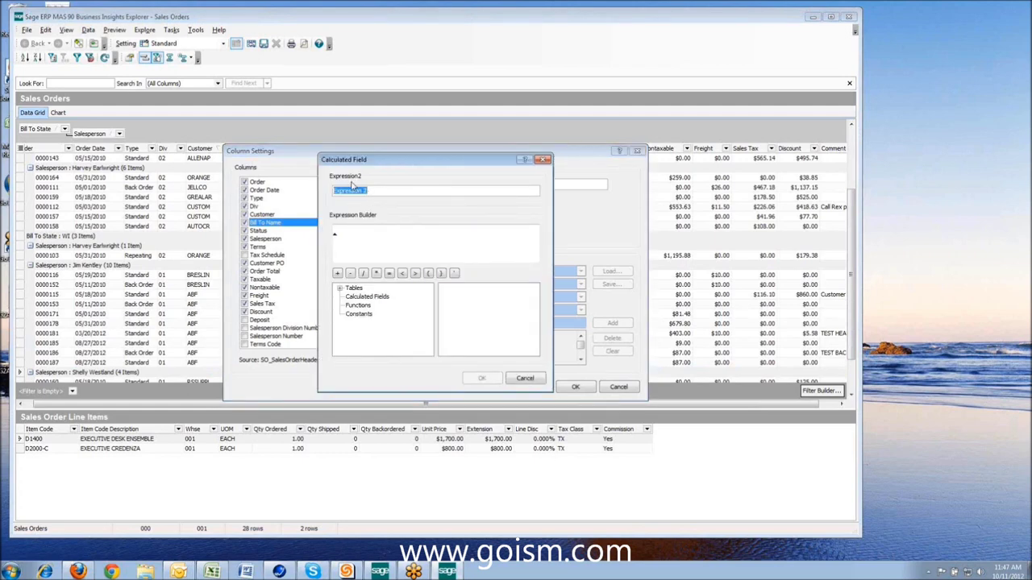
text(Count)
click(333, 233)
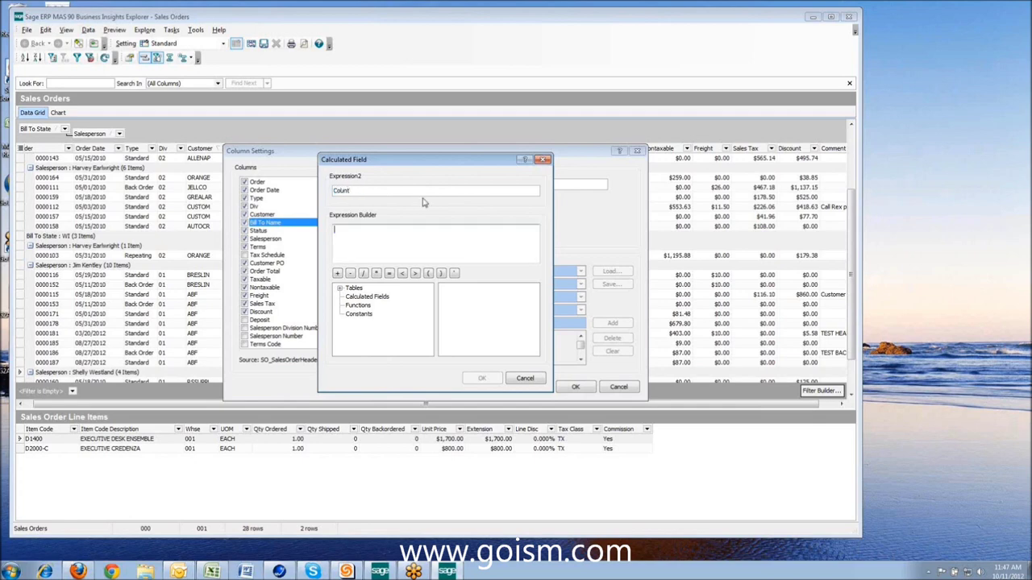
text(1)
click(481, 378)
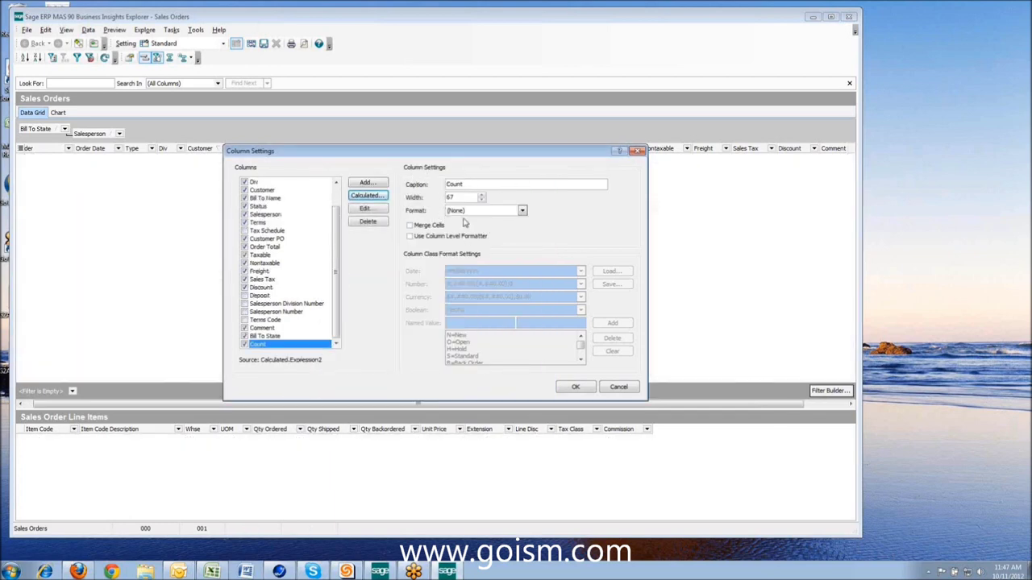
Format the Count column as Numeric and apply the column settings to the grid
click(522, 210)
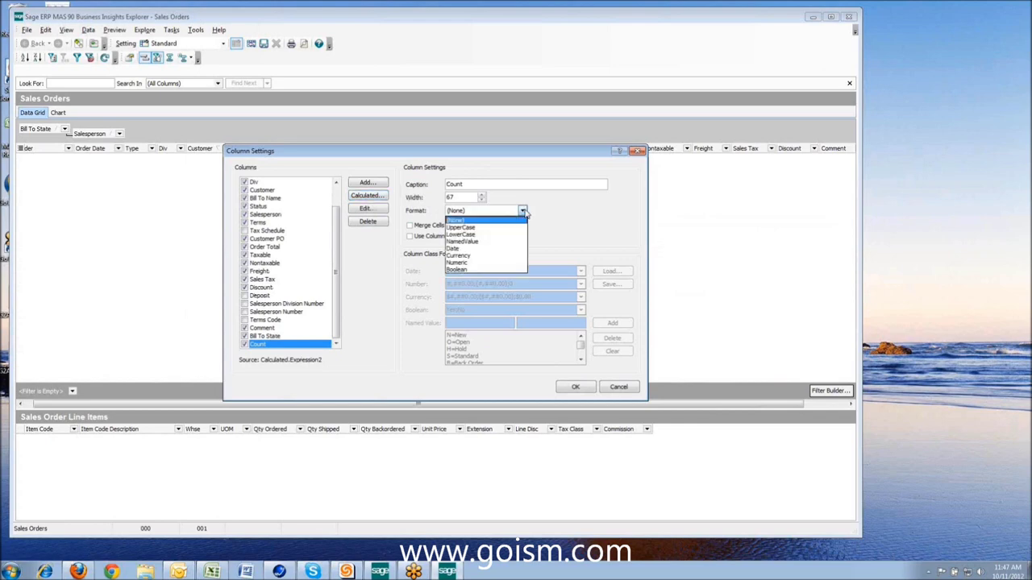
click(476, 262)
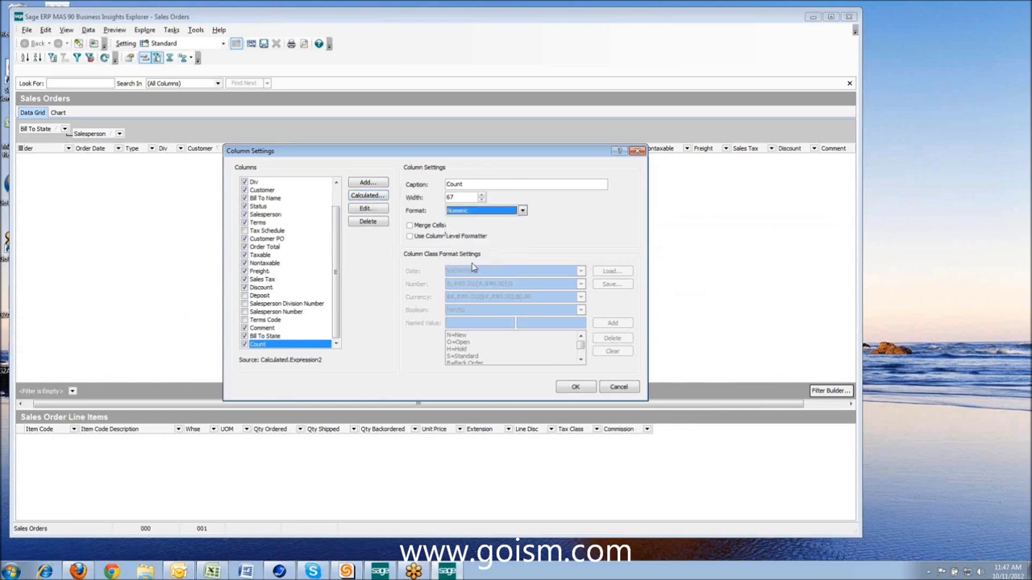
click(568, 389)
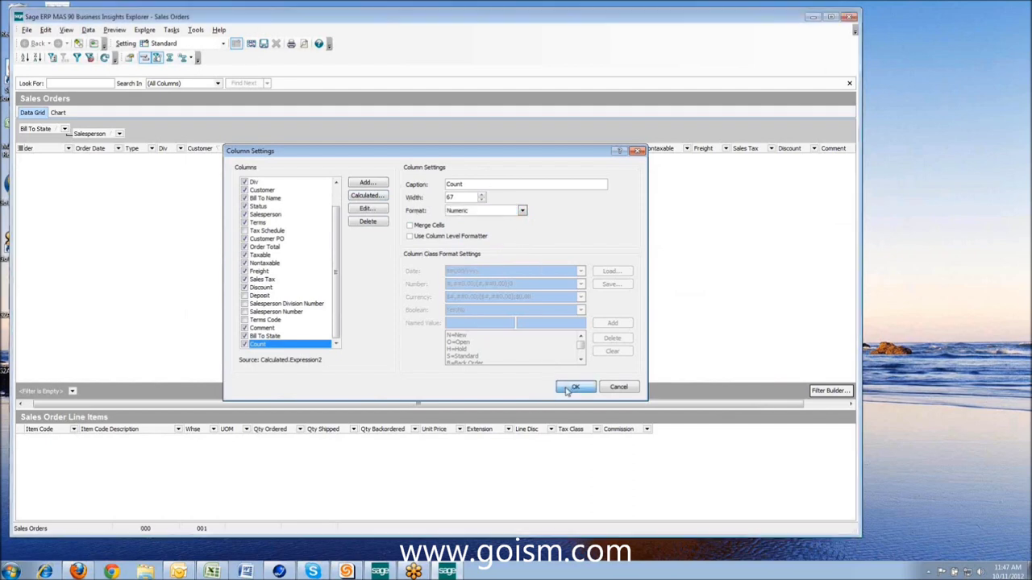
drag(432, 403, 481, 403)
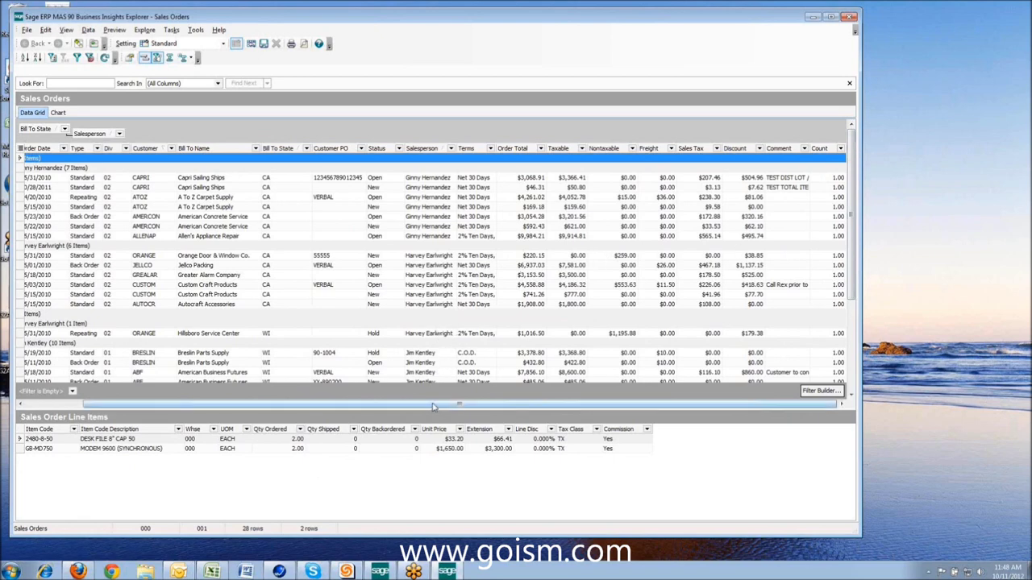
drag(432, 409, 355, 407)
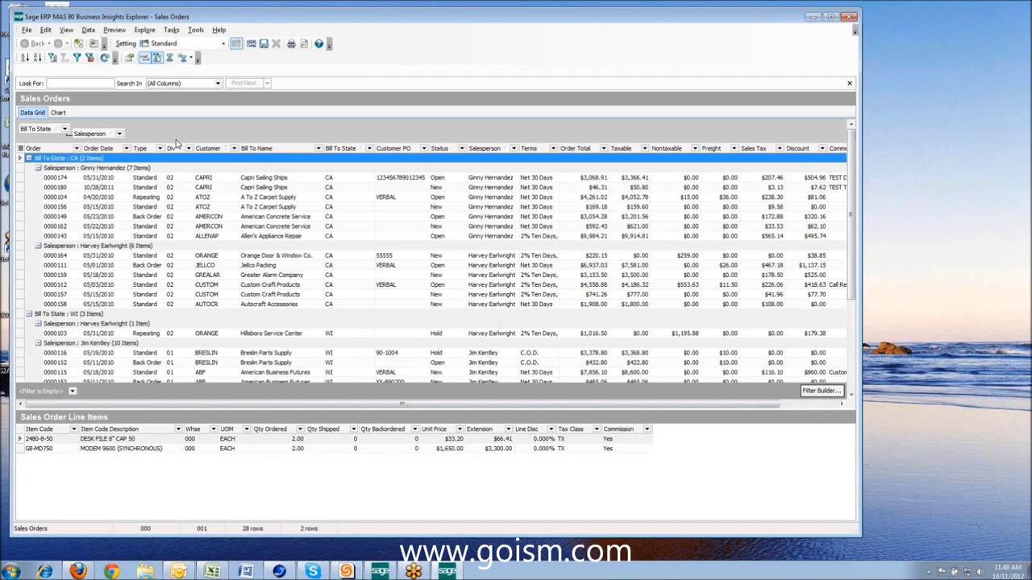
Turn on group summary footers and sum Order Total, Taxable and Nontaxable per group
click(184, 58)
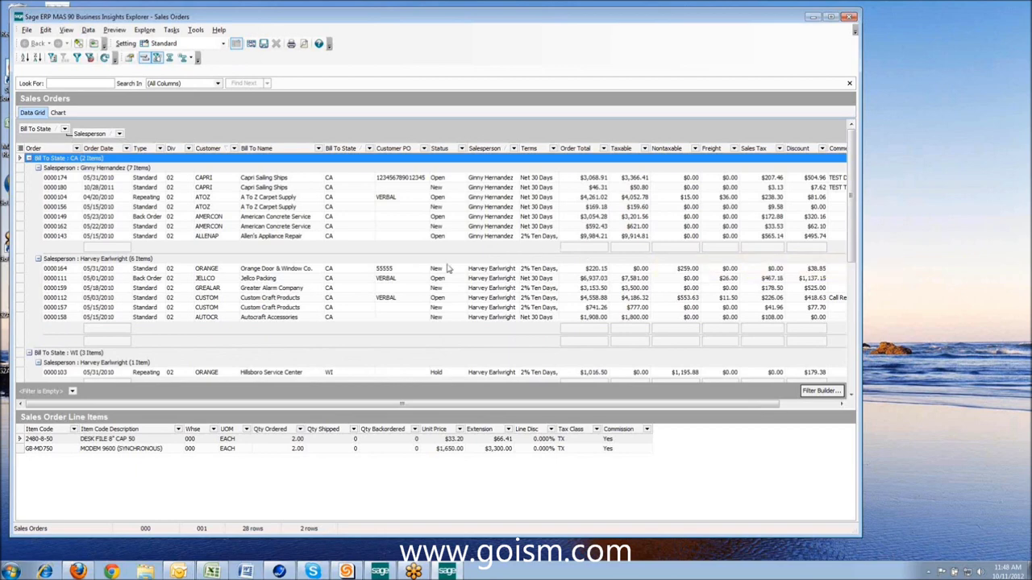
mouse_move(567, 251)
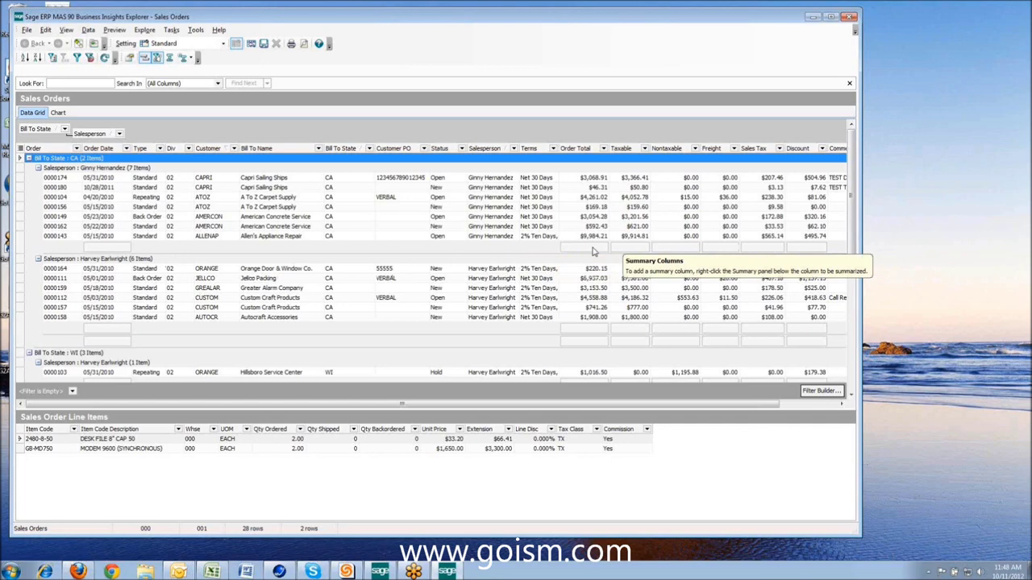
right_click(593, 252)
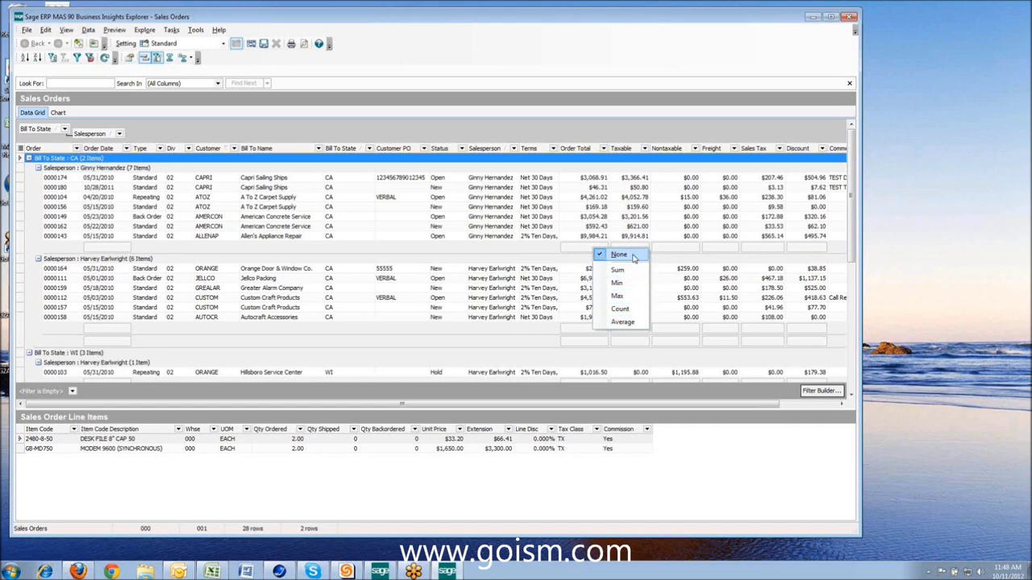
click(618, 270)
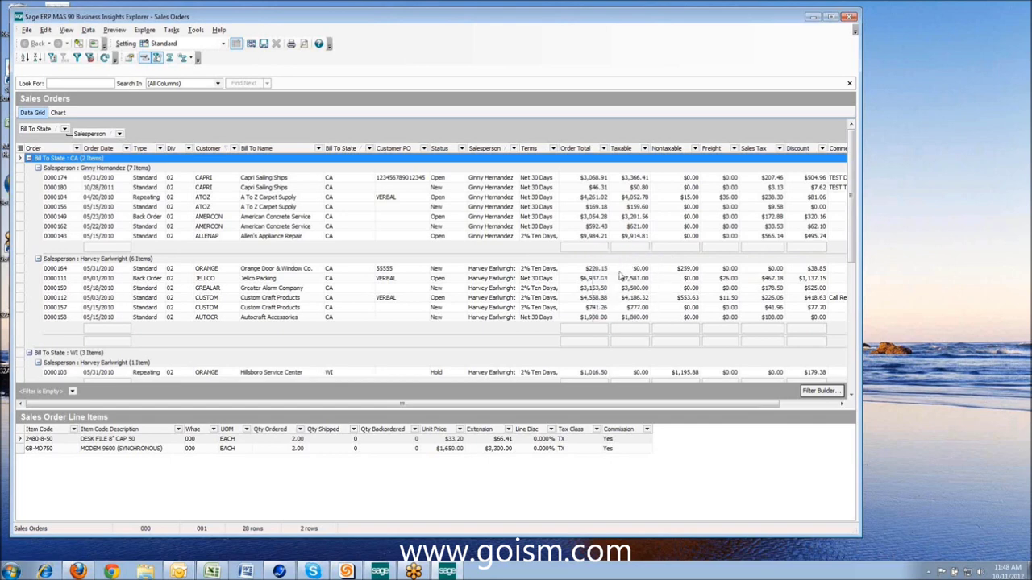
right_click(630, 248)
click(654, 263)
right_click(675, 249)
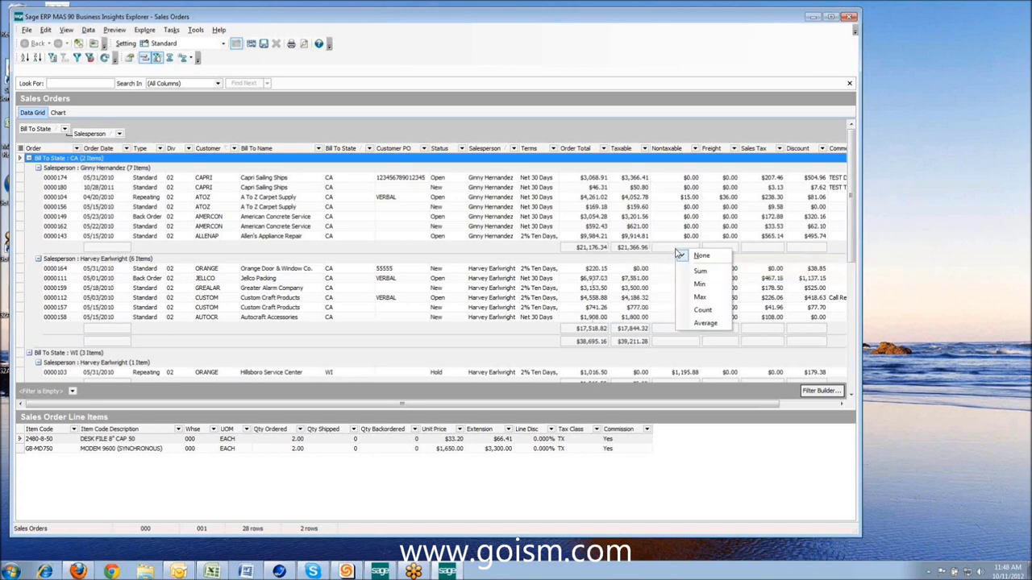
click(708, 262)
Sum Freight, Sales Tax, Discount and Count in each group footer
right_click(724, 249)
click(746, 266)
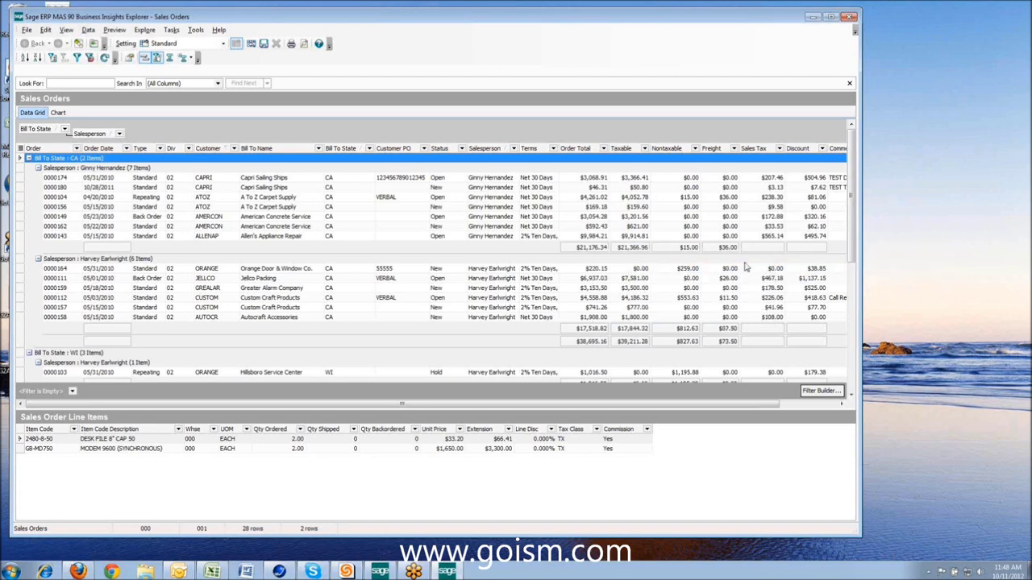
right_click(760, 250)
click(780, 267)
right_click(801, 251)
click(816, 269)
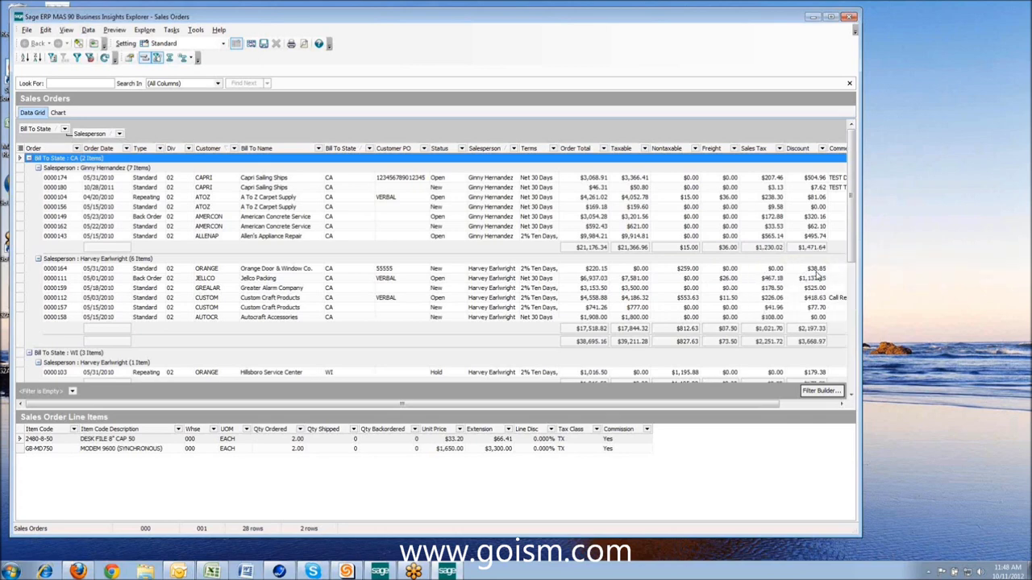
click(842, 405)
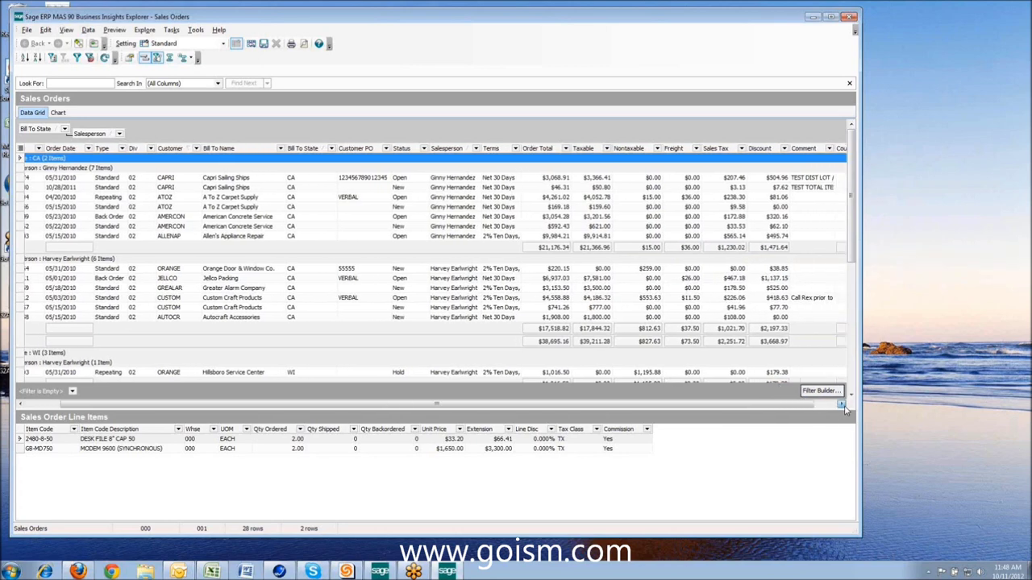
right_click(824, 248)
click(838, 268)
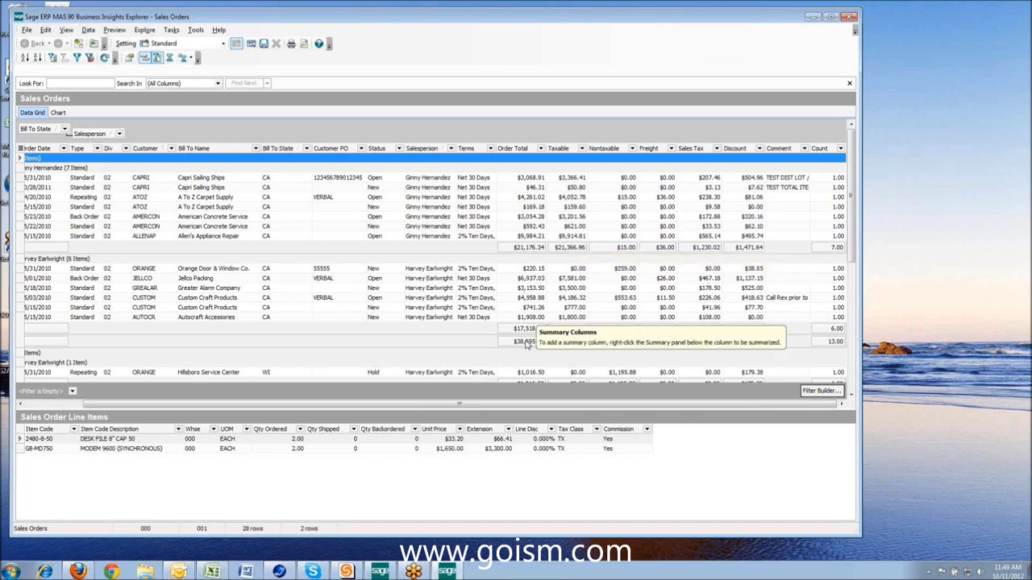
drag(531, 409, 464, 411)
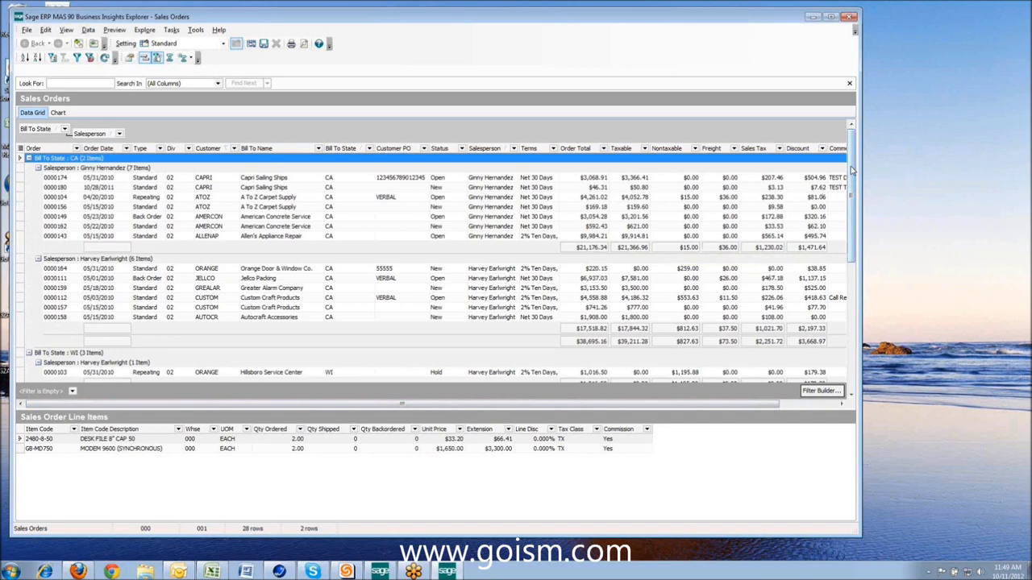
Turn on the summary footer and sum Order Total, Taxable and Nontaxable as grand totals
click(169, 60)
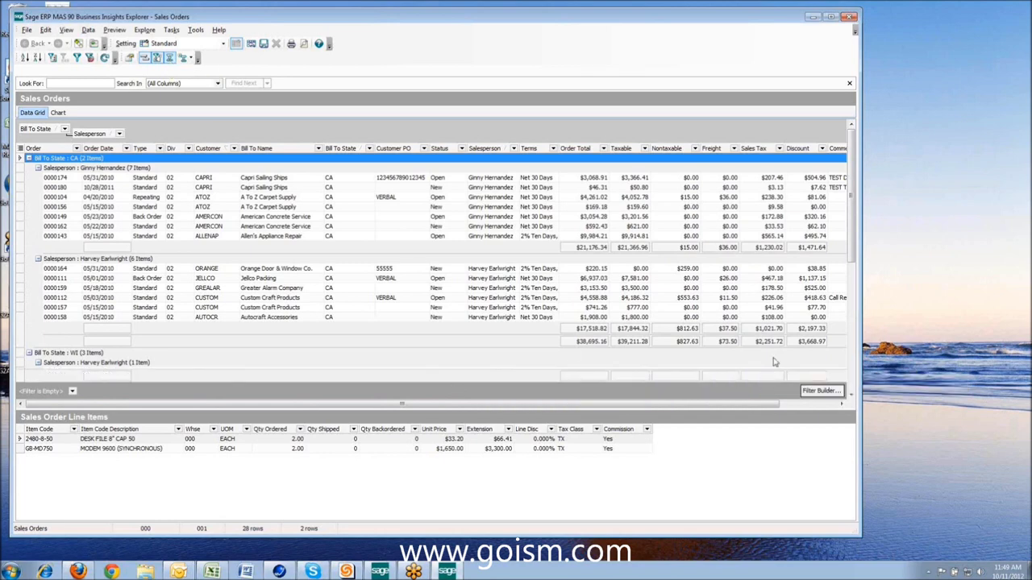
drag(854, 228, 854, 231)
scroll(853, 231, down, 8)
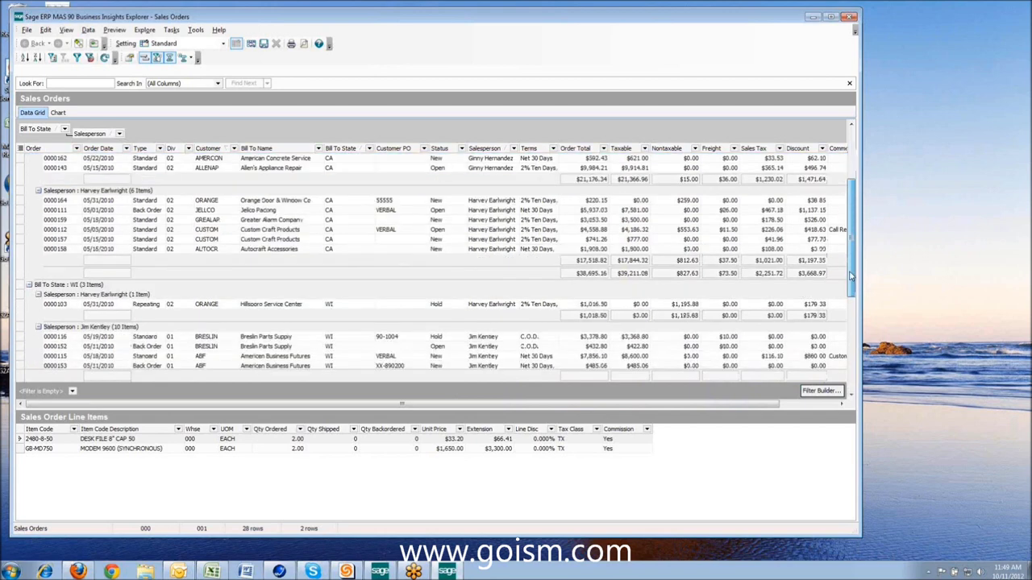
right_click(581, 375)
click(614, 390)
right_click(622, 379)
click(660, 400)
right_click(679, 382)
click(699, 401)
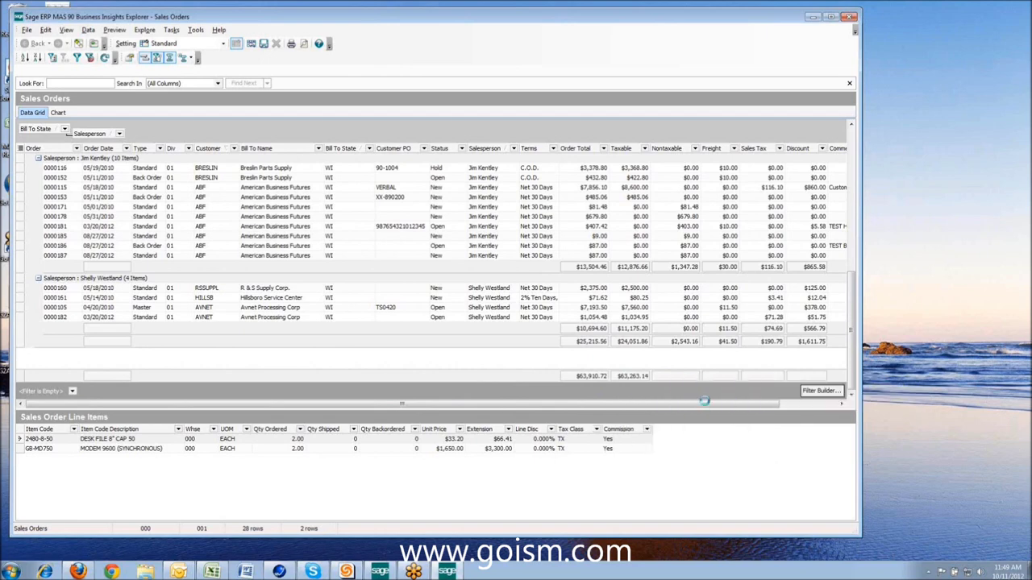
Add grand-total sums for Freight, Sales Tax, Discount and Count (28.00)
right_click(717, 380)
click(737, 400)
right_click(758, 377)
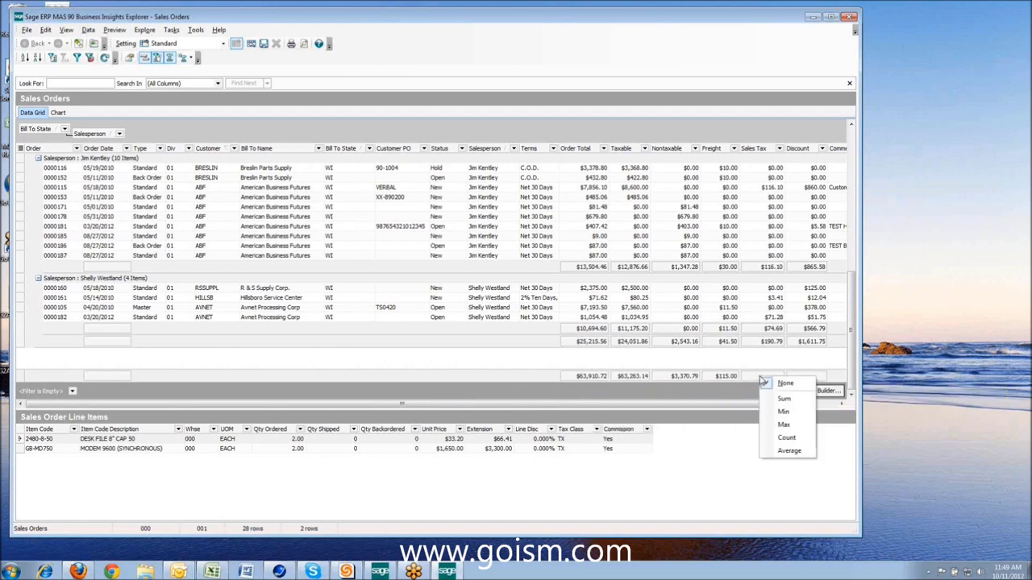
click(780, 398)
right_click(800, 376)
click(821, 399)
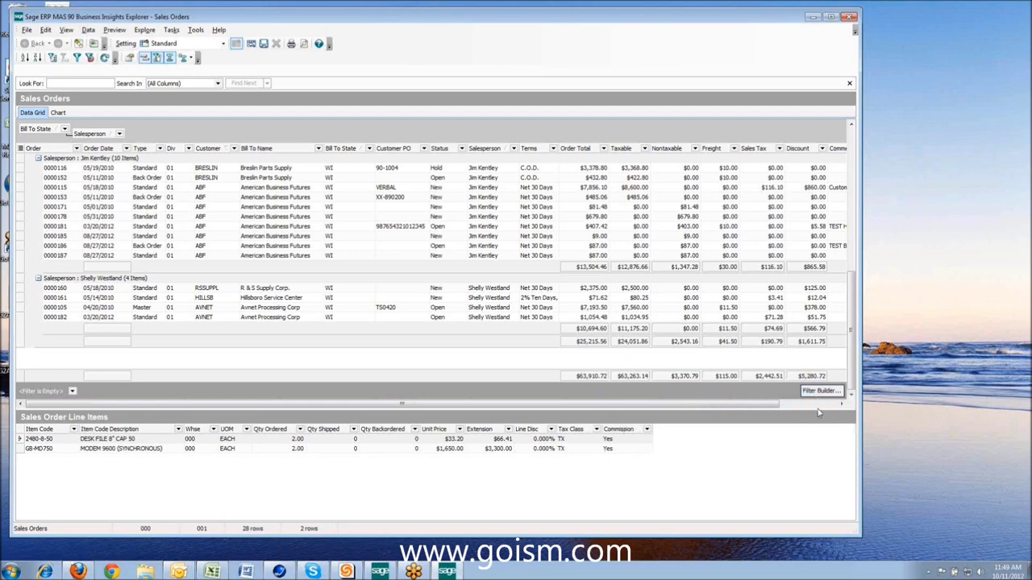
drag(764, 407, 806, 407)
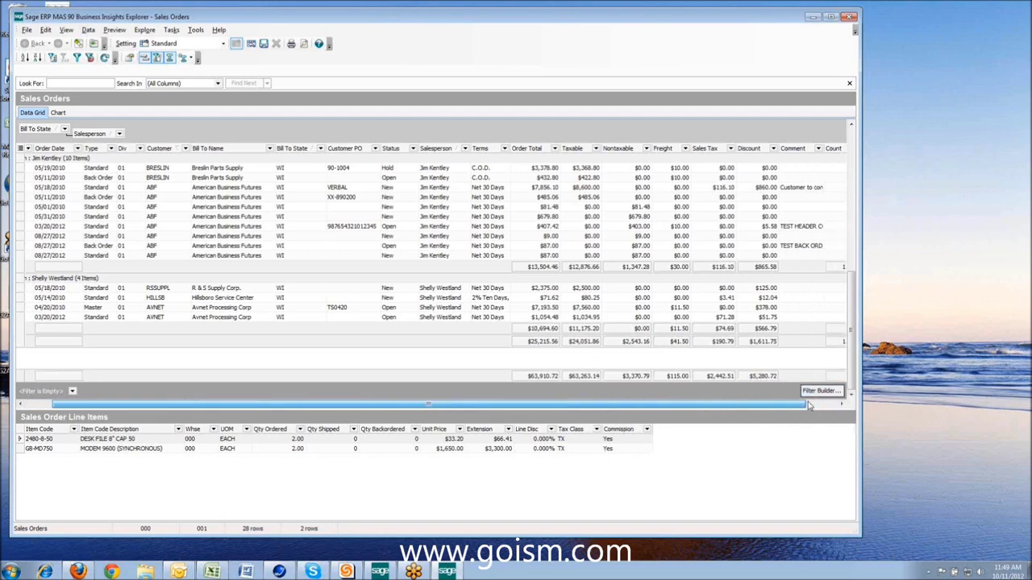
right_click(830, 376)
click(848, 399)
click(848, 399)
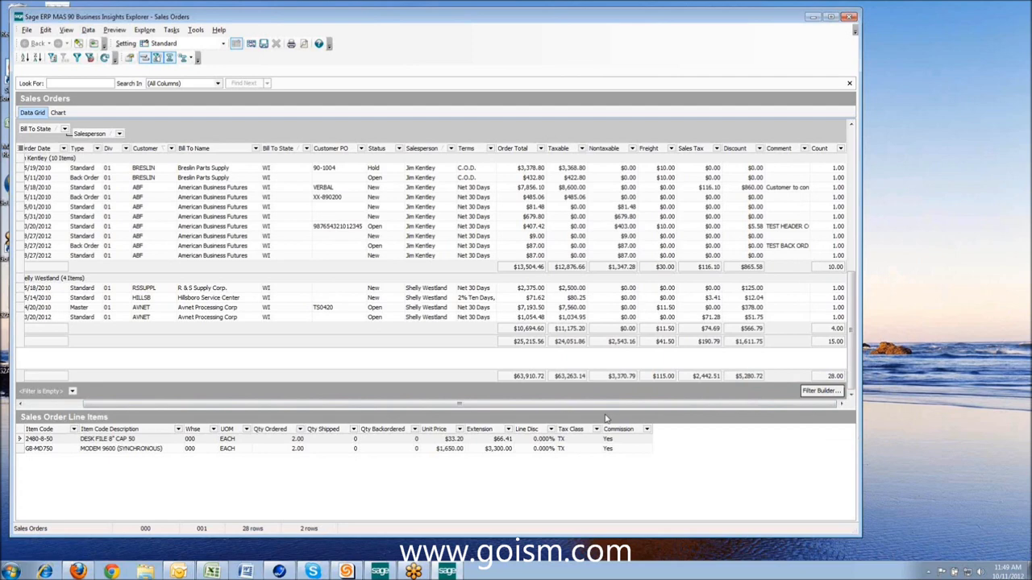
drag(599, 411, 528, 411)
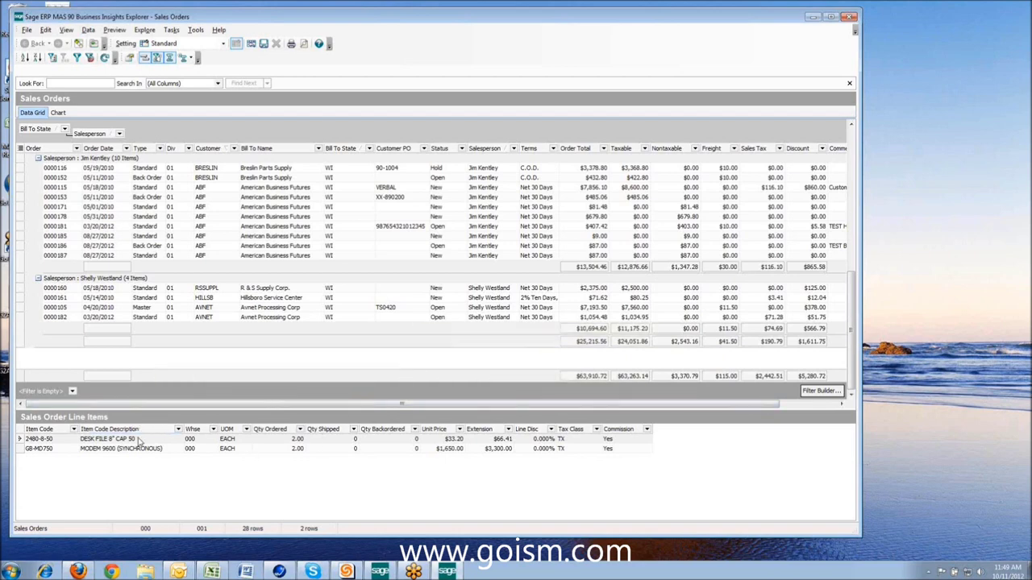
Preview order 0000181's line items, saving the changed view as public setting L&L
right_click(180, 228)
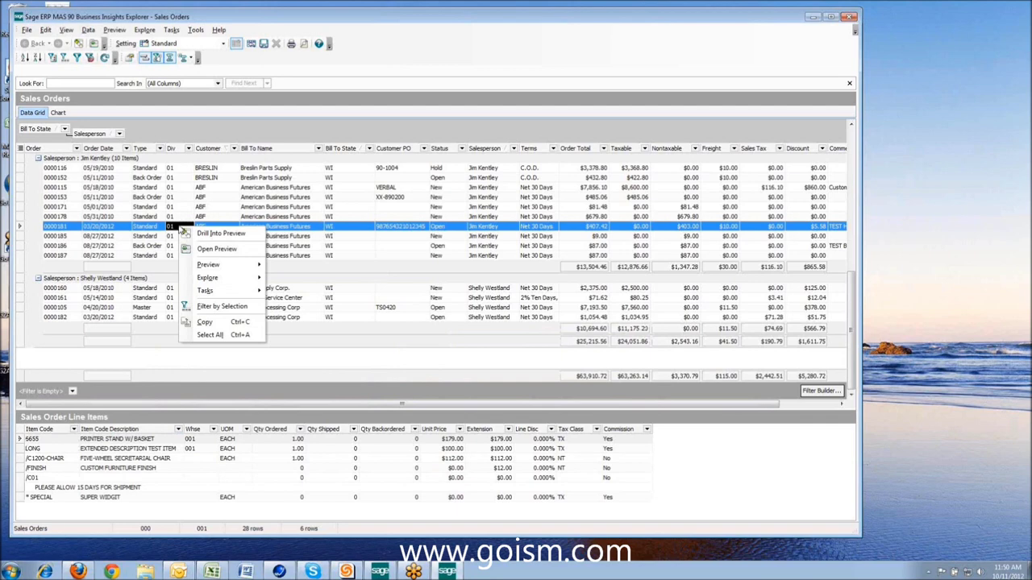
click(206, 235)
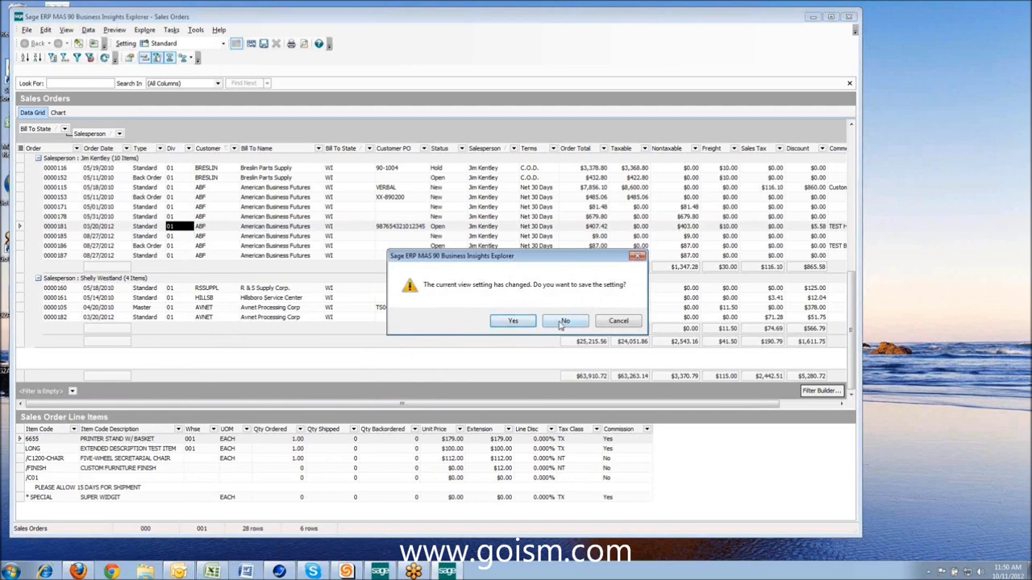
click(515, 323)
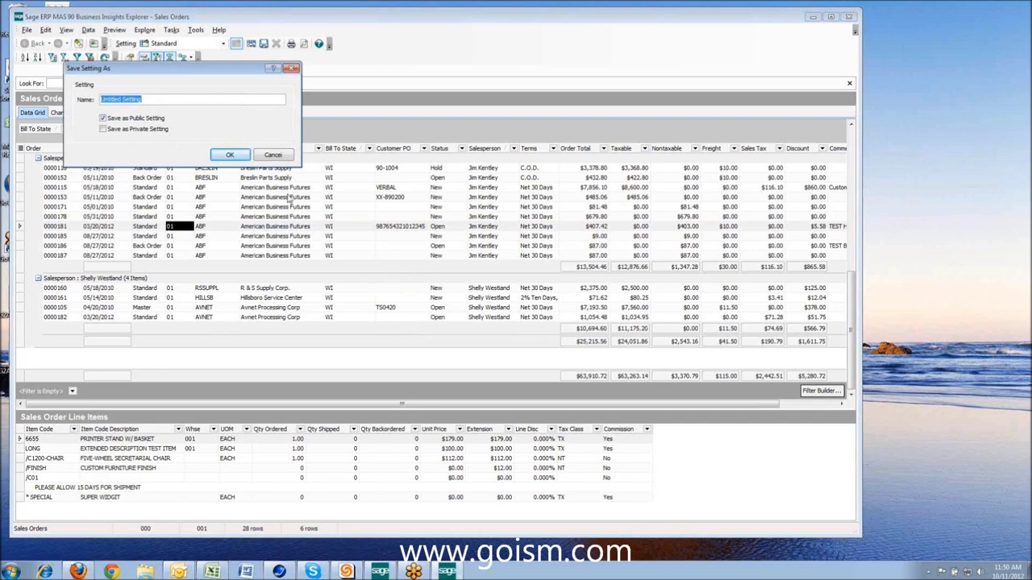
text(LB)
key(Caps_Lock)
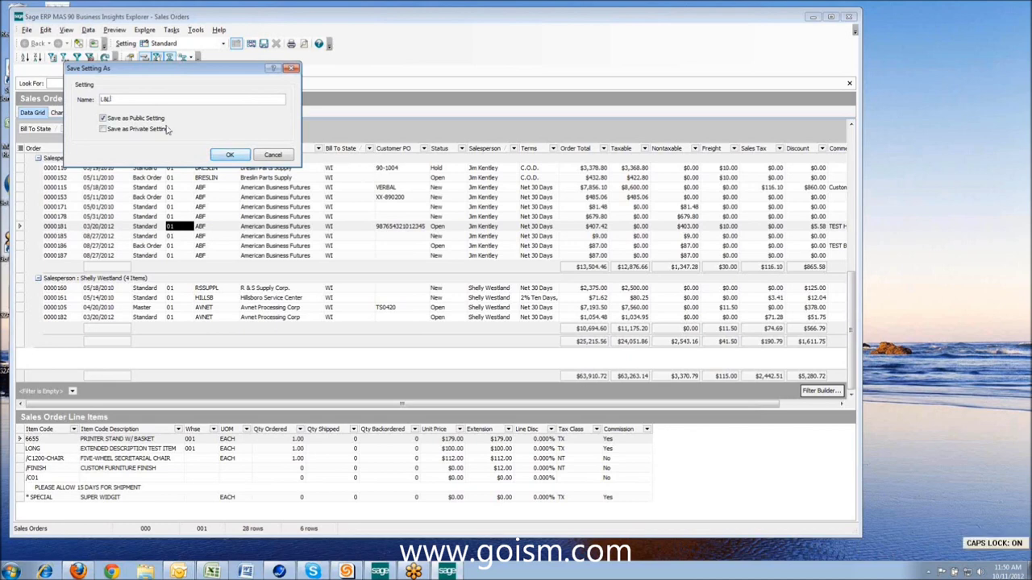
click(230, 154)
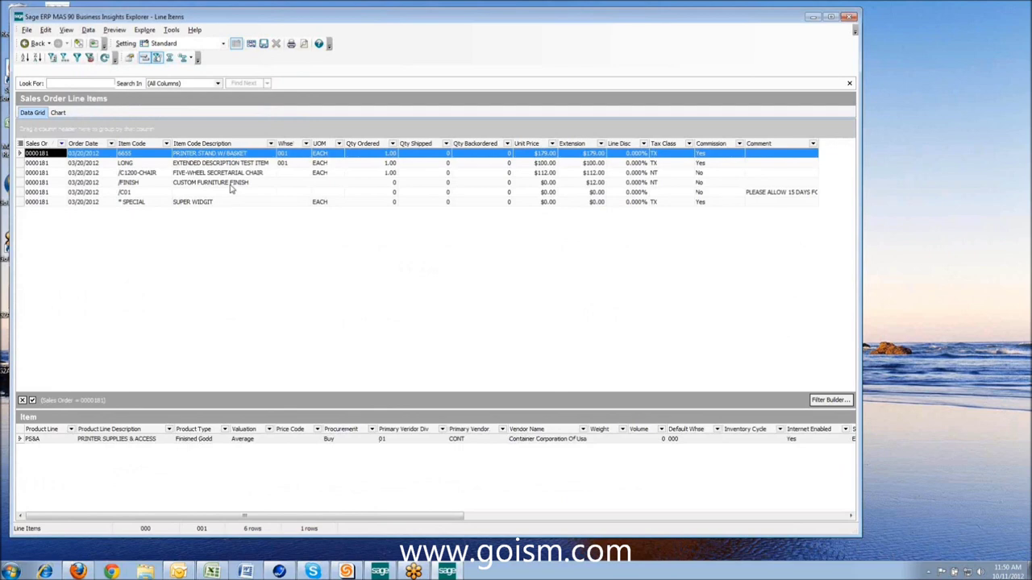
Go back from Line Items to the grouped, totalled Sales Orders grid
click(27, 46)
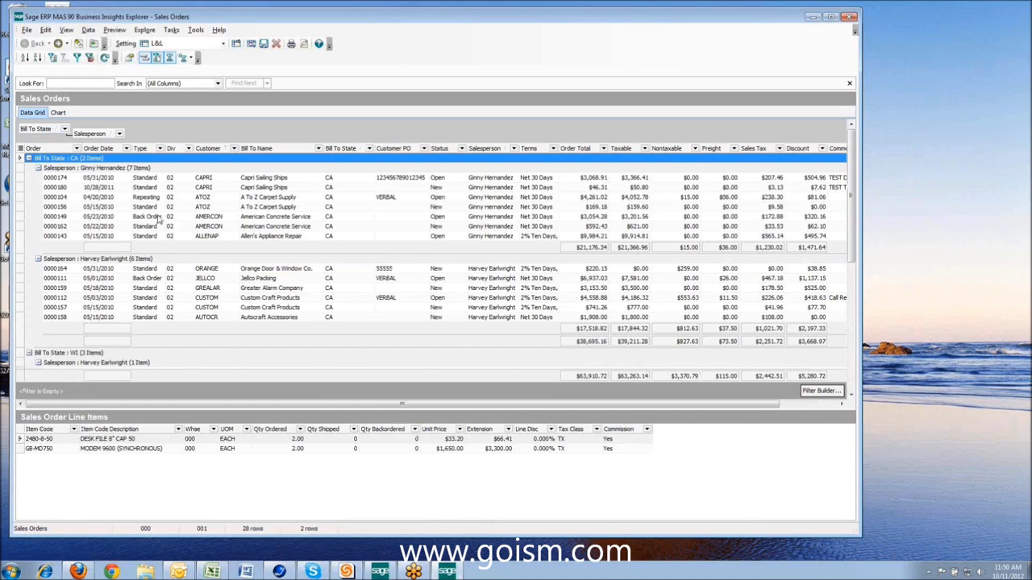
Export the grouped Sales Orders grid to Microsoft Excel via File > Export Options
click(26, 30)
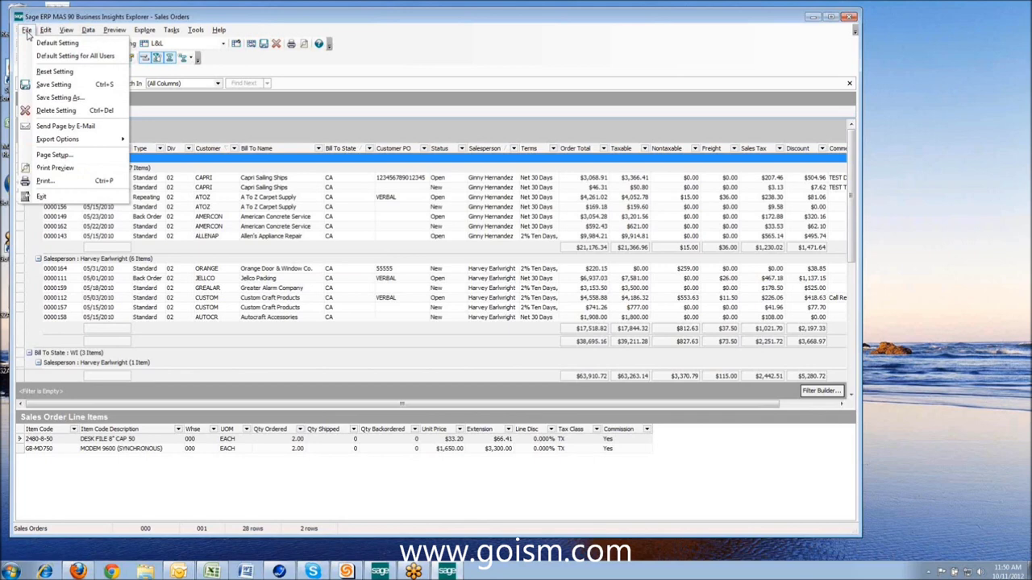
mouse_move(59, 142)
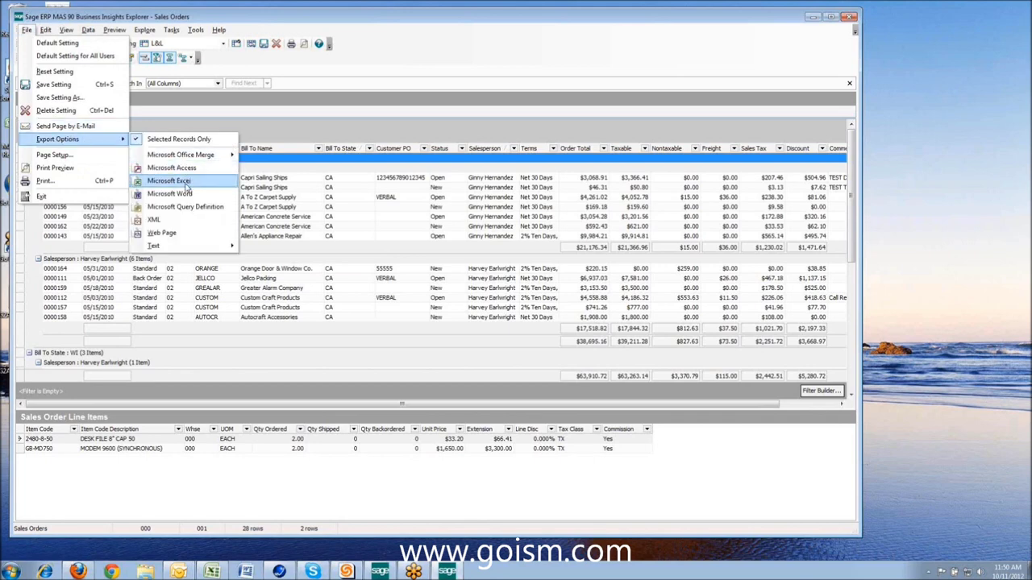
click(137, 141)
click(27, 31)
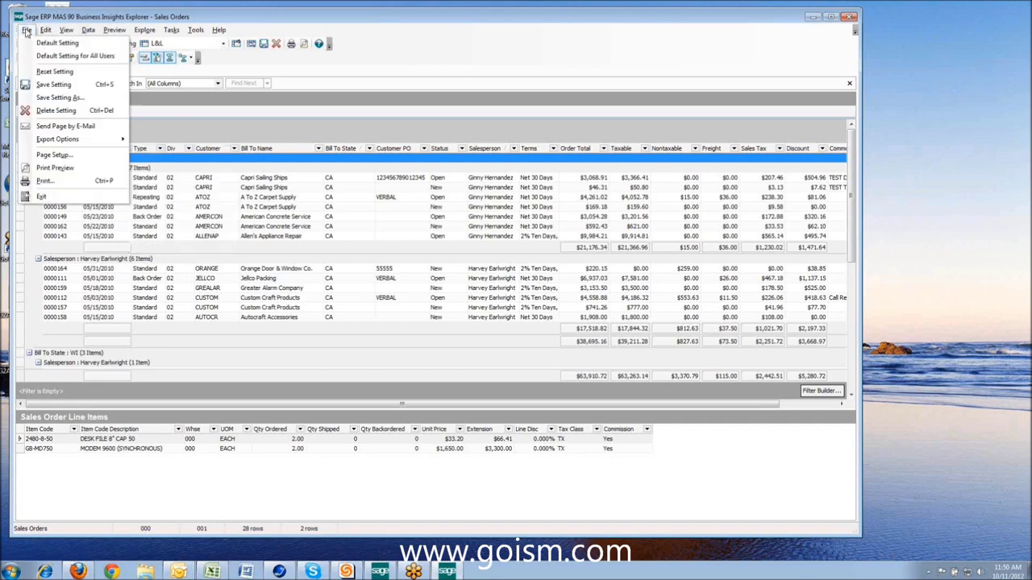
mouse_move(78, 145)
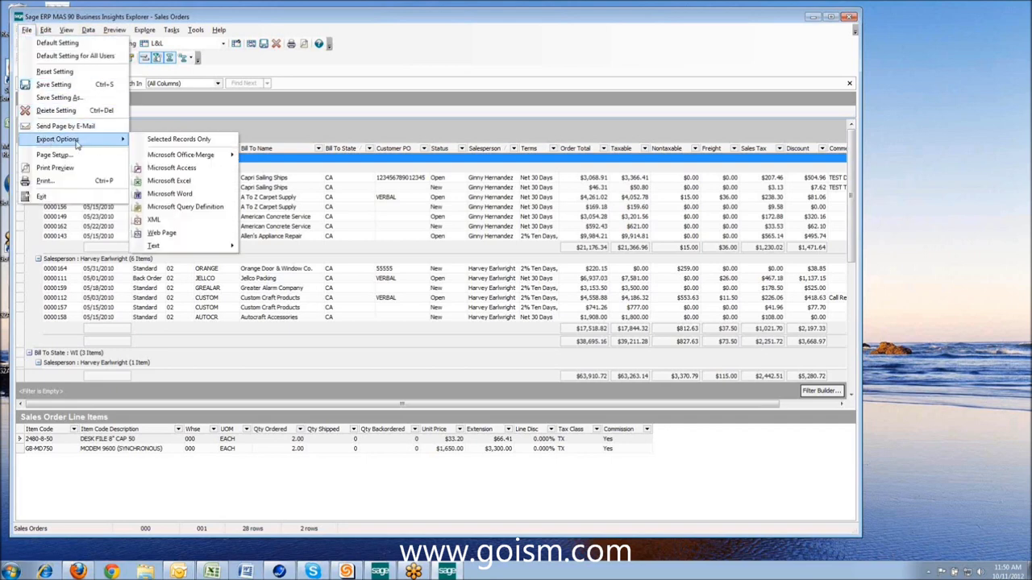
click(171, 181)
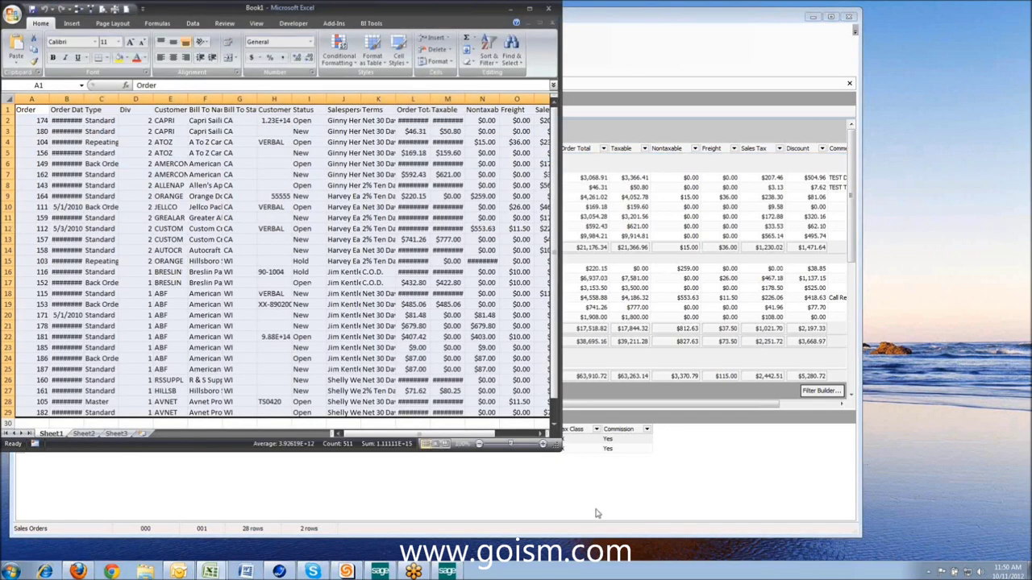
Enlarge Excel, autofit columns B, N and Q, then close Book1 without saving
drag(556, 448, 826, 525)
drag(413, 99, 443, 98)
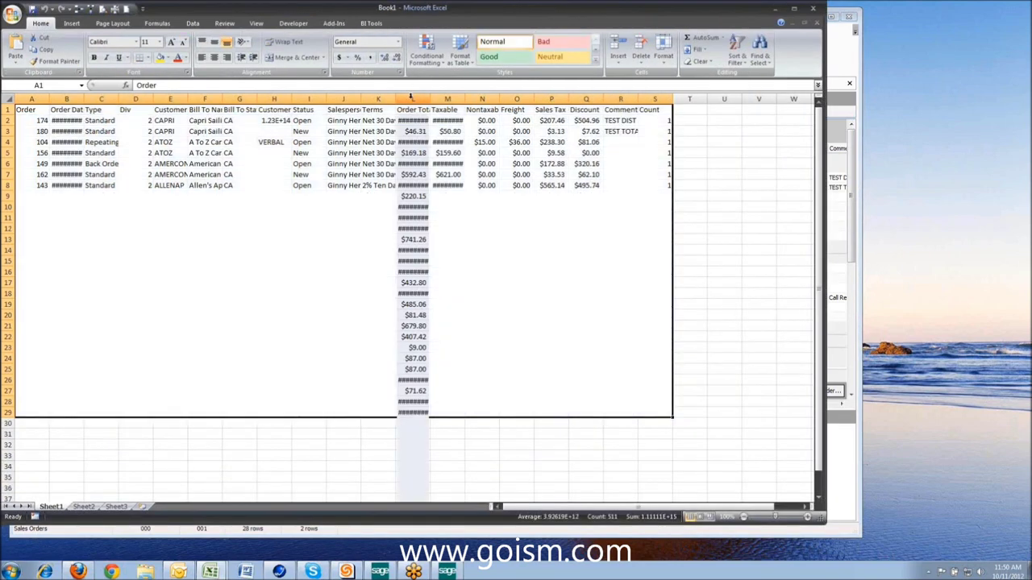
click(332, 187)
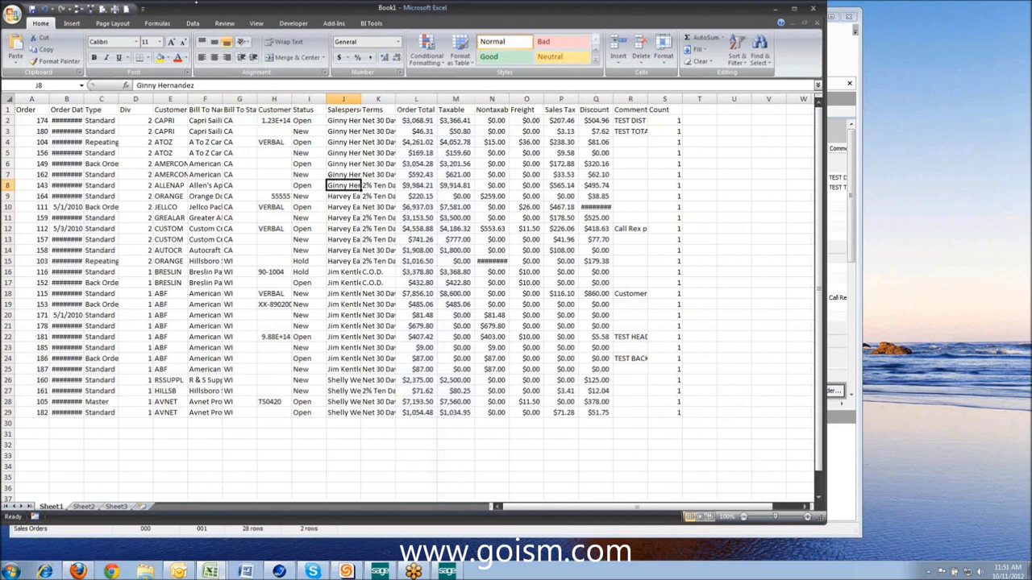
double_click(81, 99)
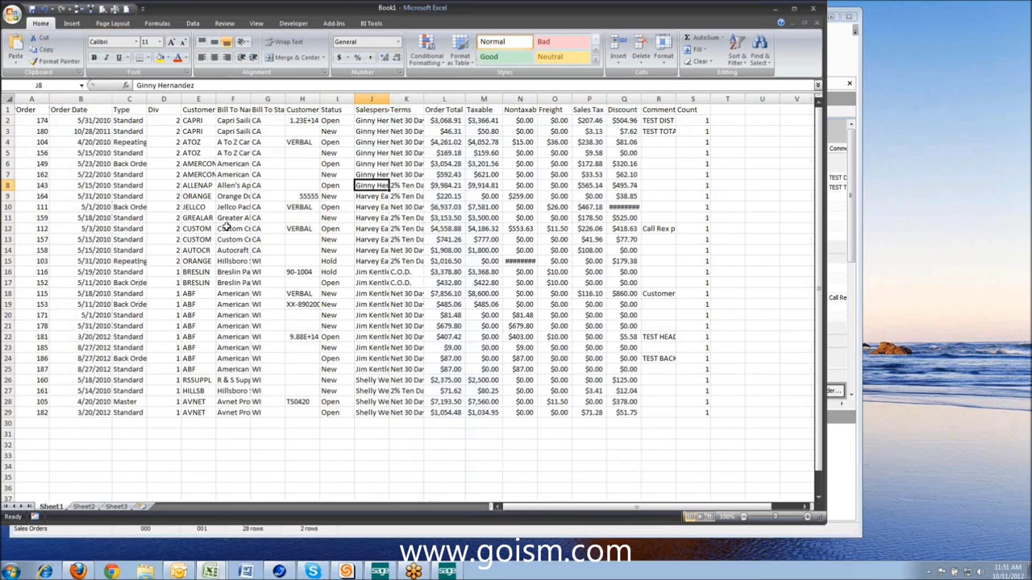
double_click(536, 99)
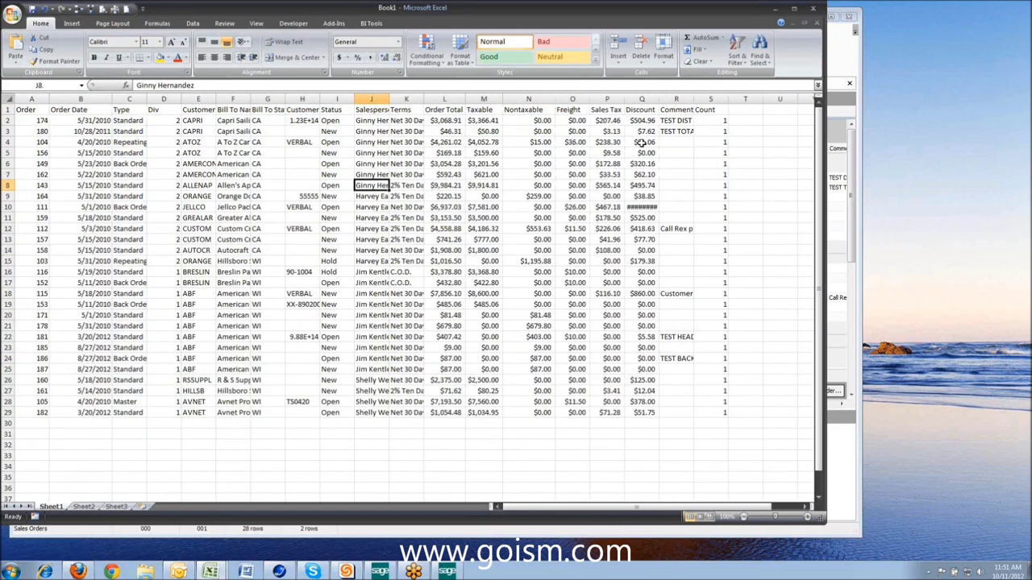
double_click(658, 100)
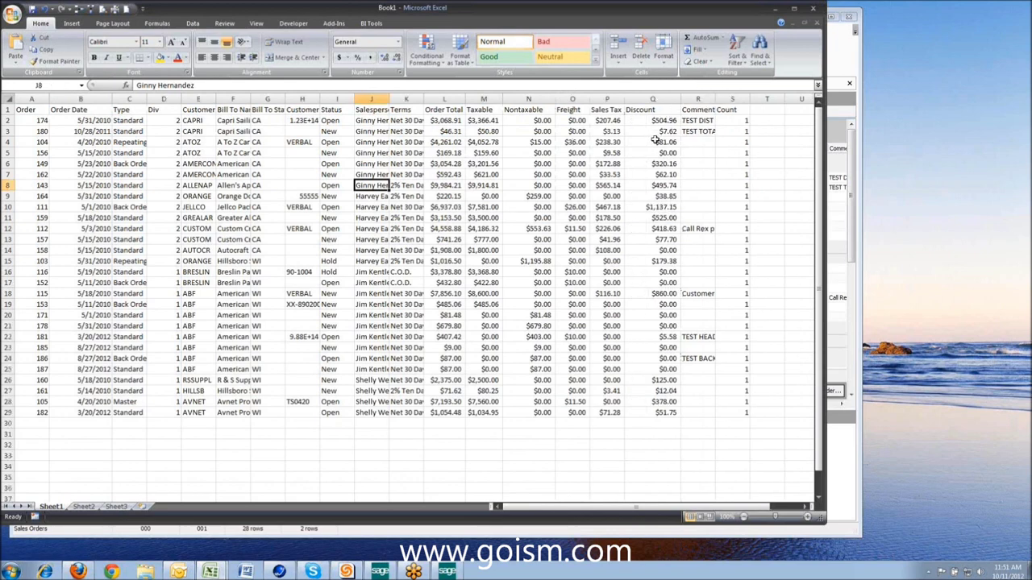
click(815, 24)
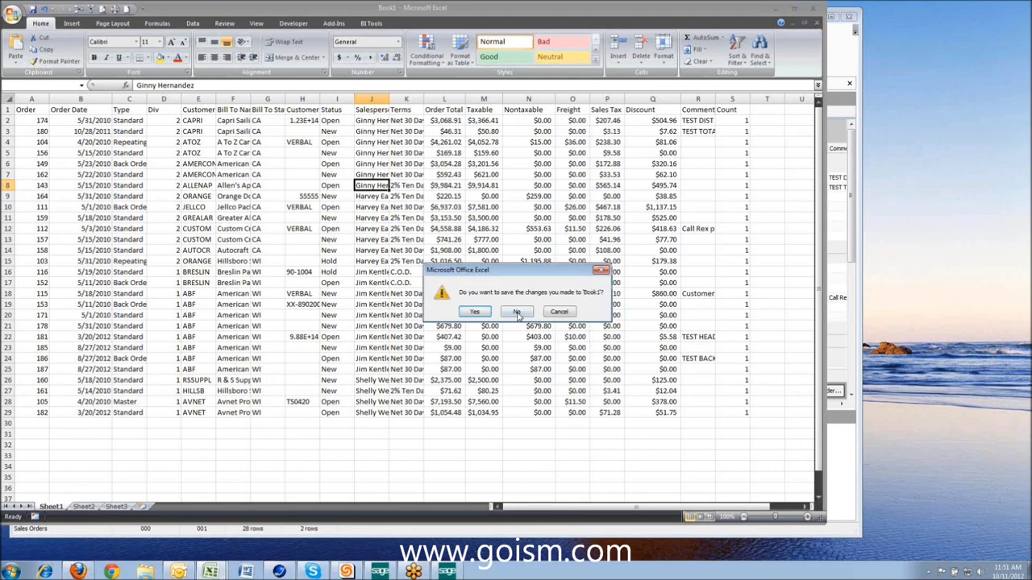
click(516, 313)
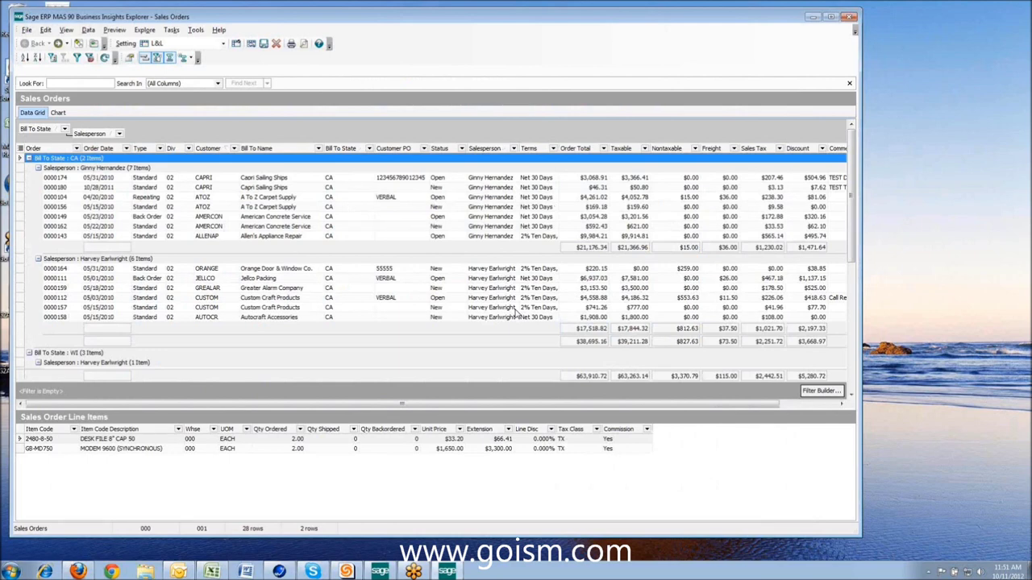
click(27, 30)
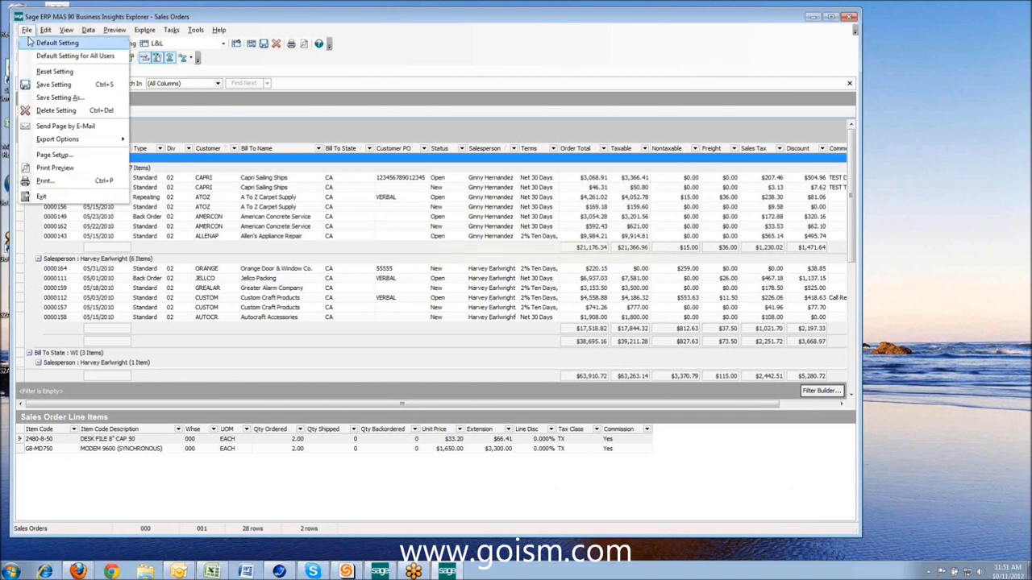
mouse_move(55, 141)
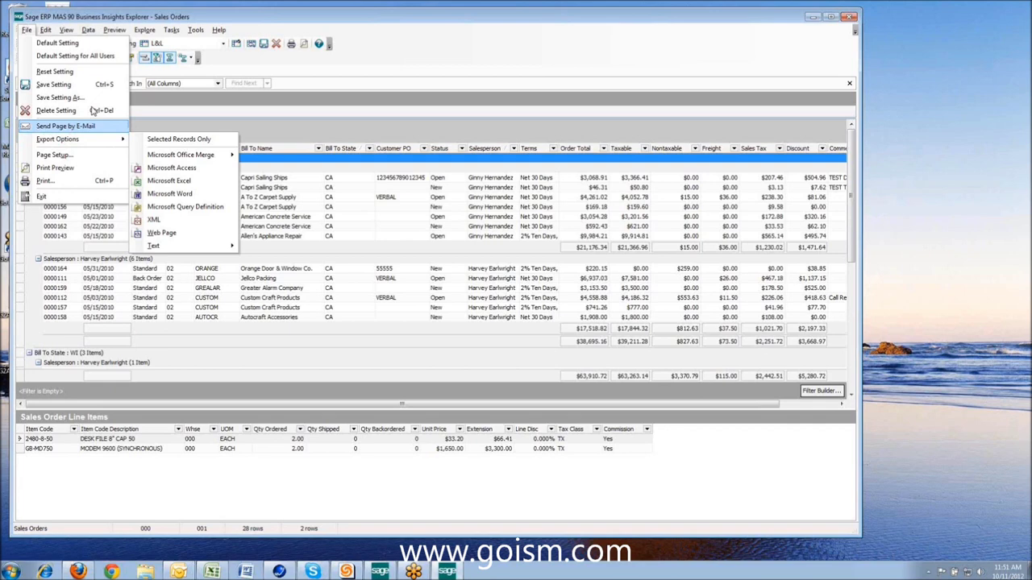
click(480, 50)
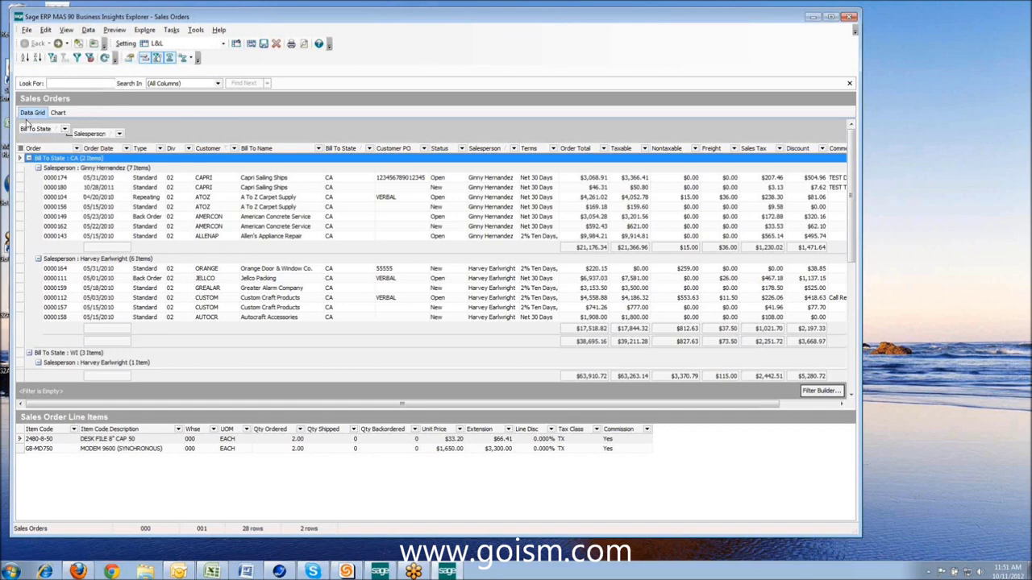
Switch the sales orders to the chart view and title it TOTAL ORDER REP
click(58, 113)
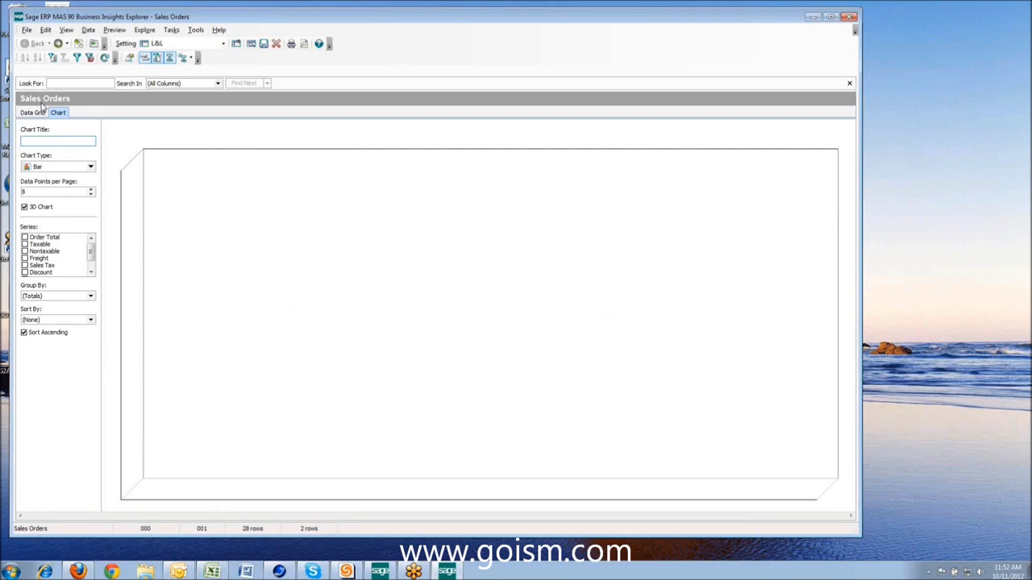
text(total)
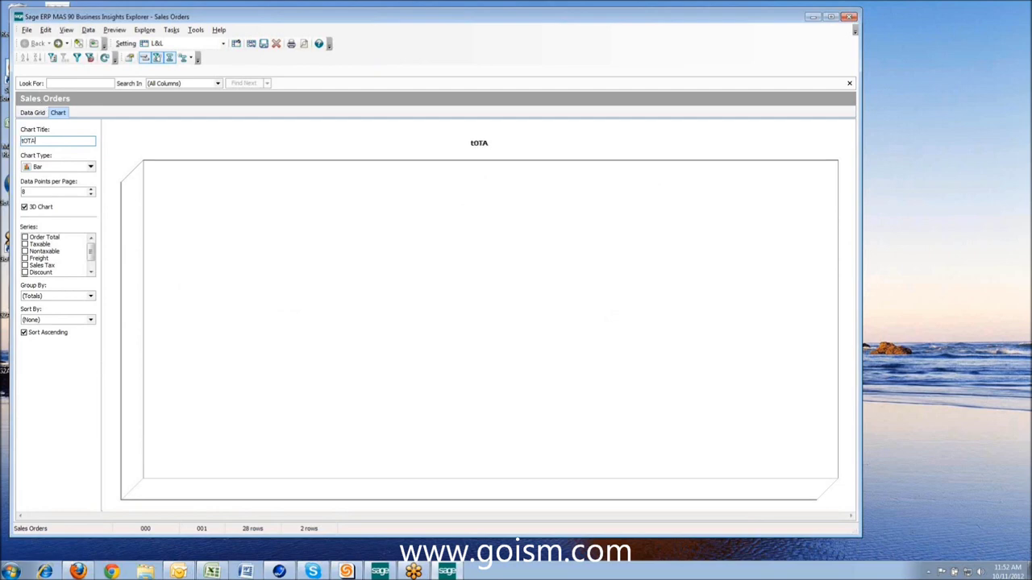
key(BackSpace)
key(BackSpace)
key(BackSpace)
key(BackSpace)
key(BackSpace)
text(TOT)
key(BackSpace)
text(TAL ORDER REP.)
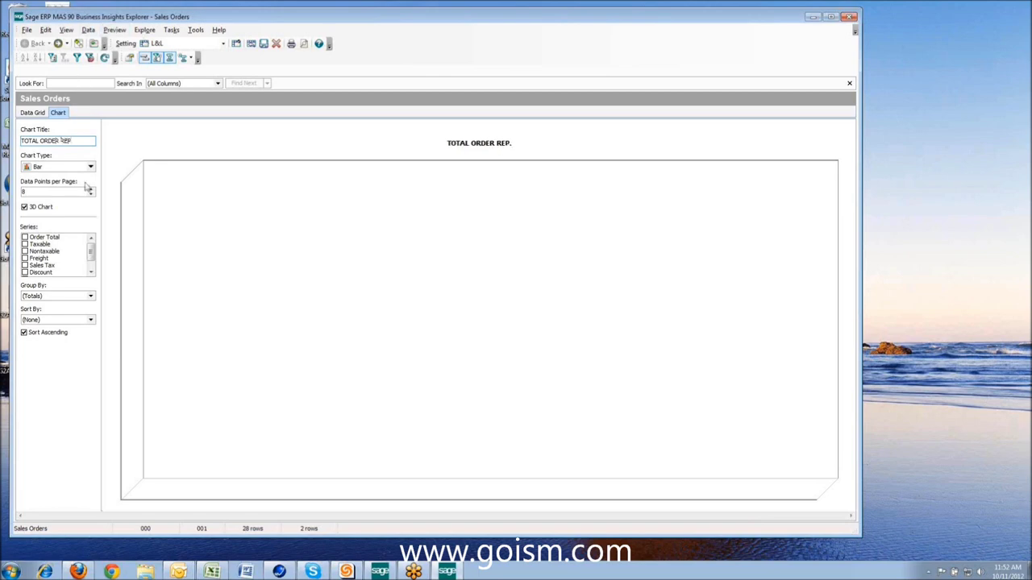
Keep Bar as the chart type and plot the Count series
click(90, 167)
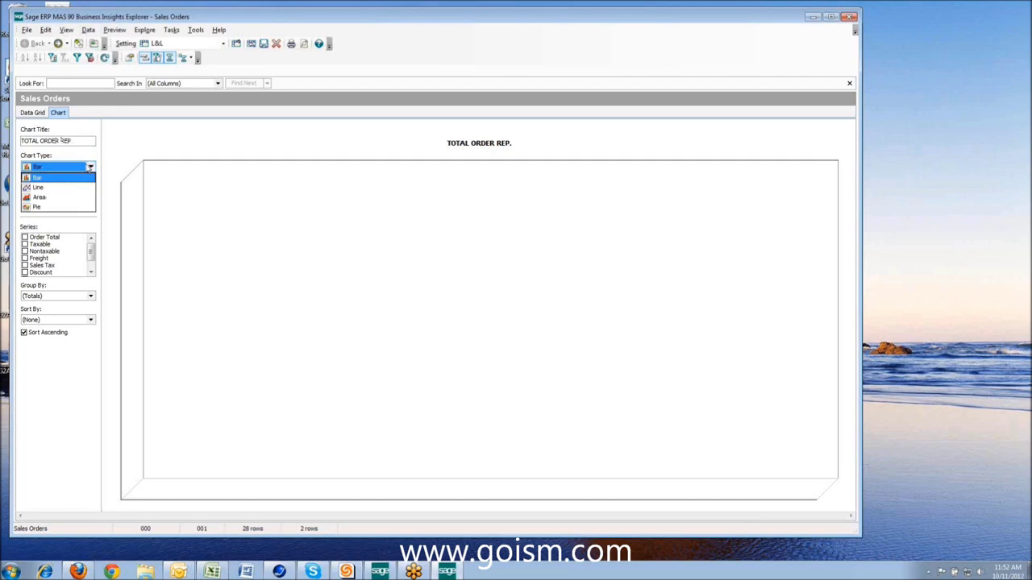
click(77, 177)
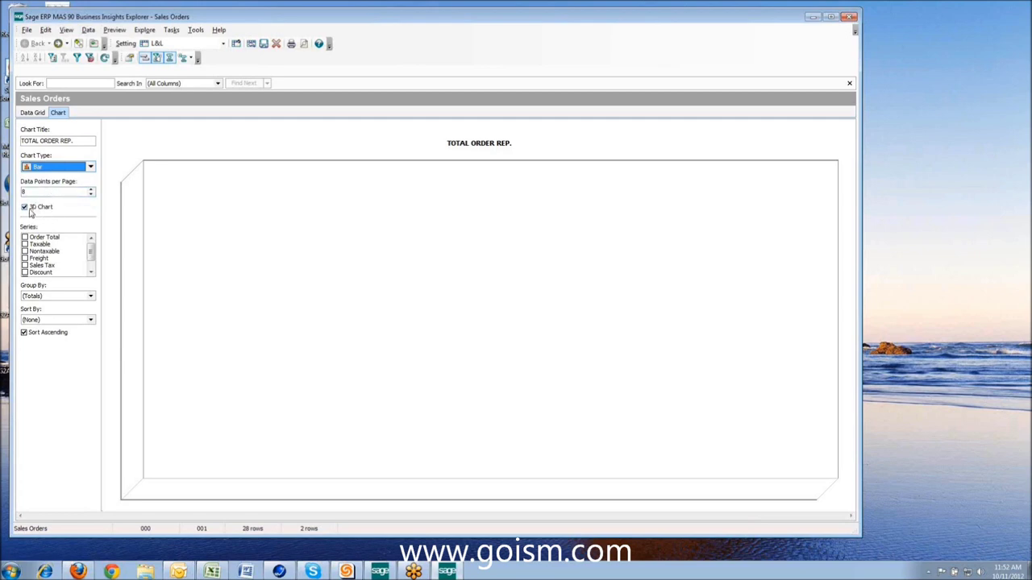
click(91, 272)
click(91, 273)
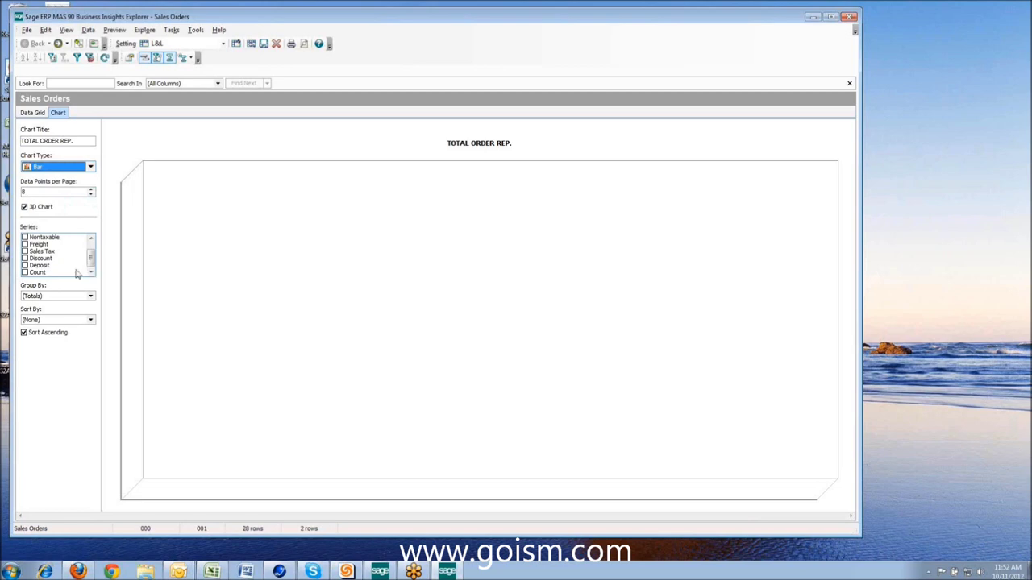
click(31, 274)
click(25, 273)
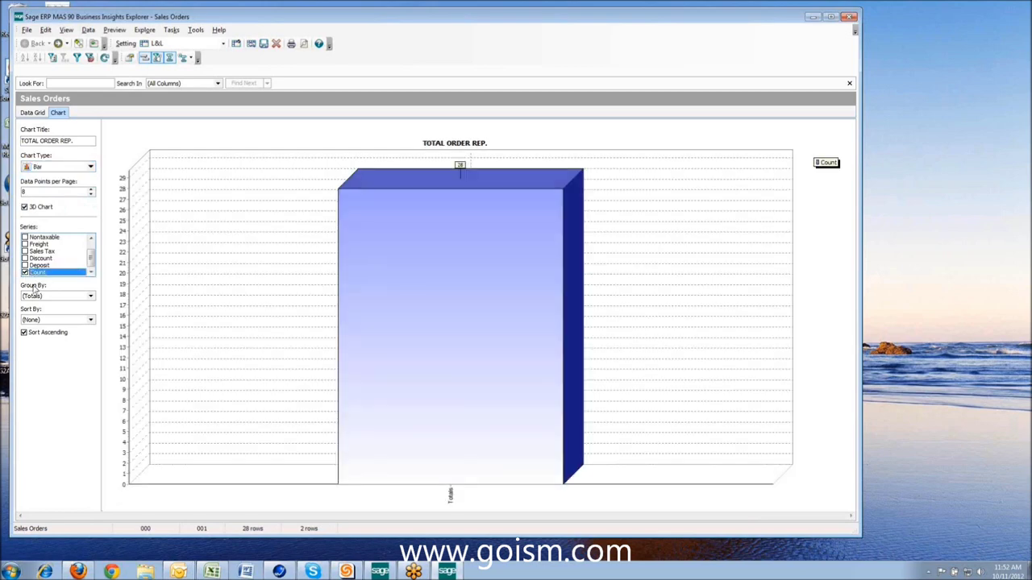
Group the Count chart by Salesperson into four bars, then return to the Sales Orders data grid
click(91, 296)
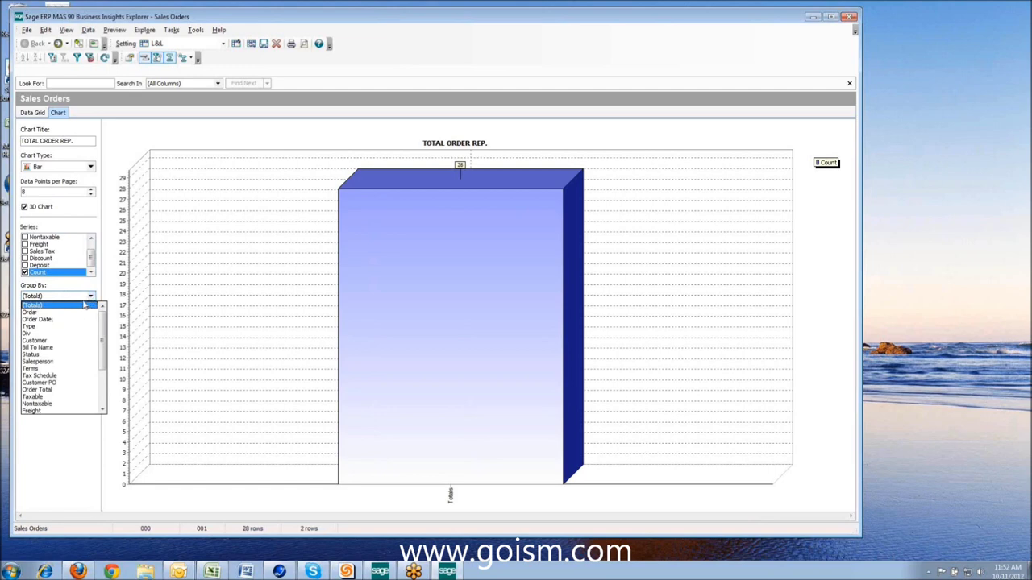
click(81, 312)
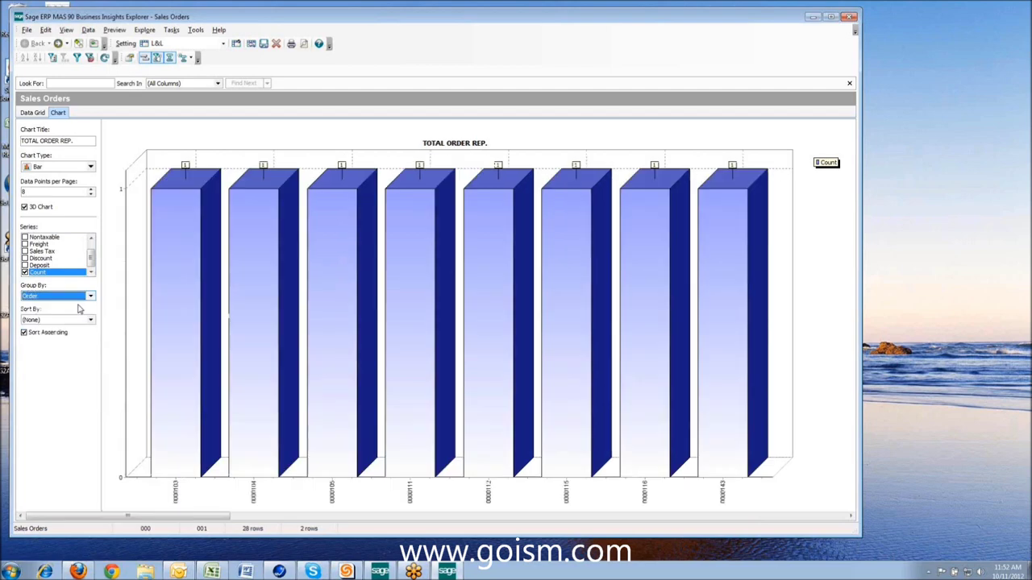
click(90, 297)
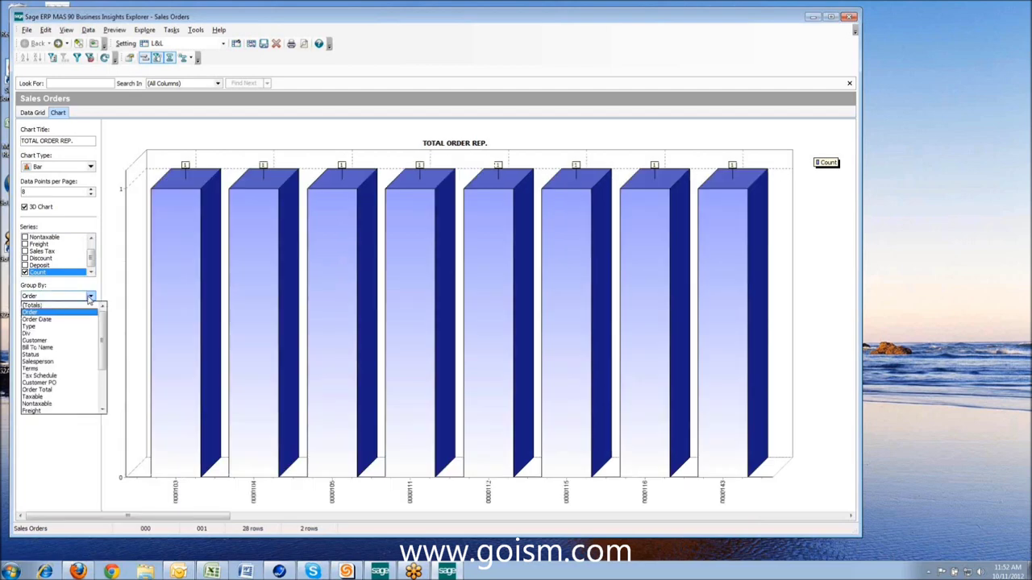
click(47, 363)
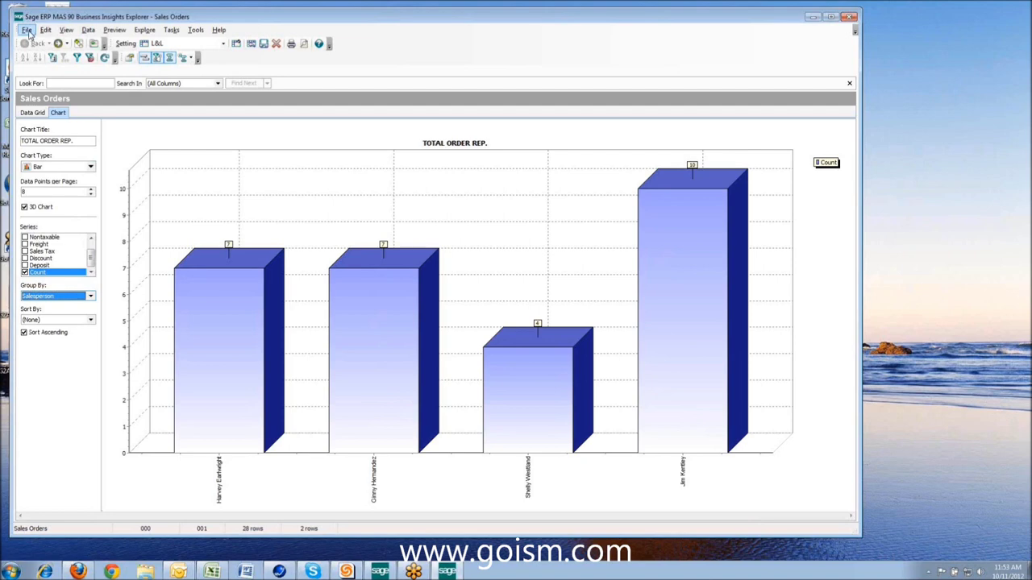
click(32, 113)
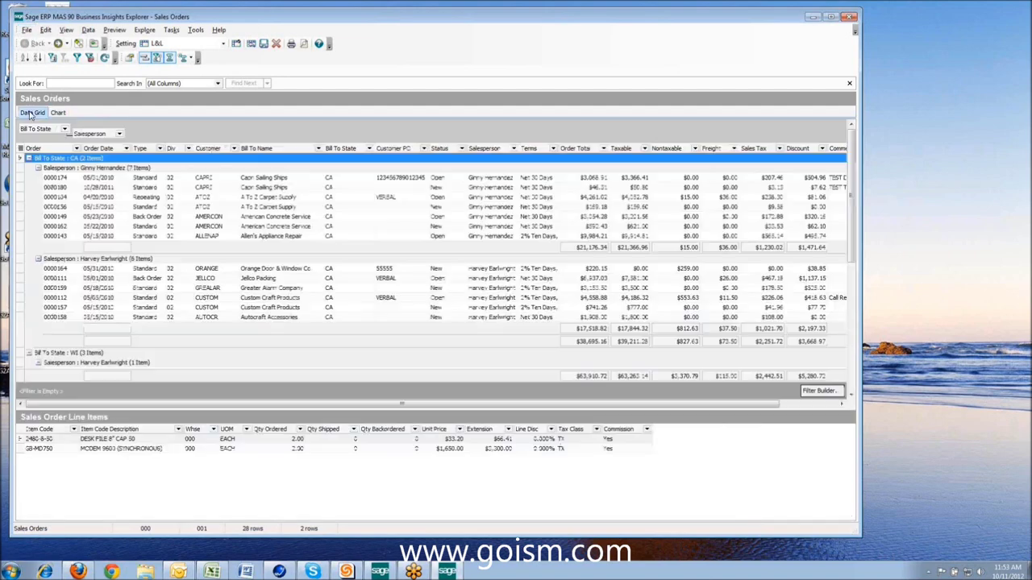
Send the grouped Sales Orders page by e-mail from the File menu
click(26, 31)
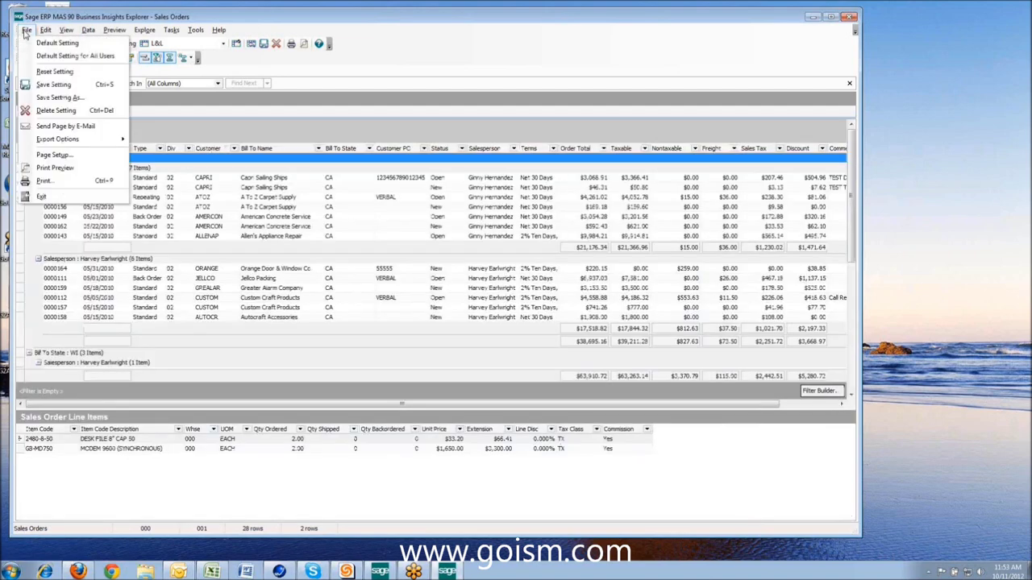
click(57, 127)
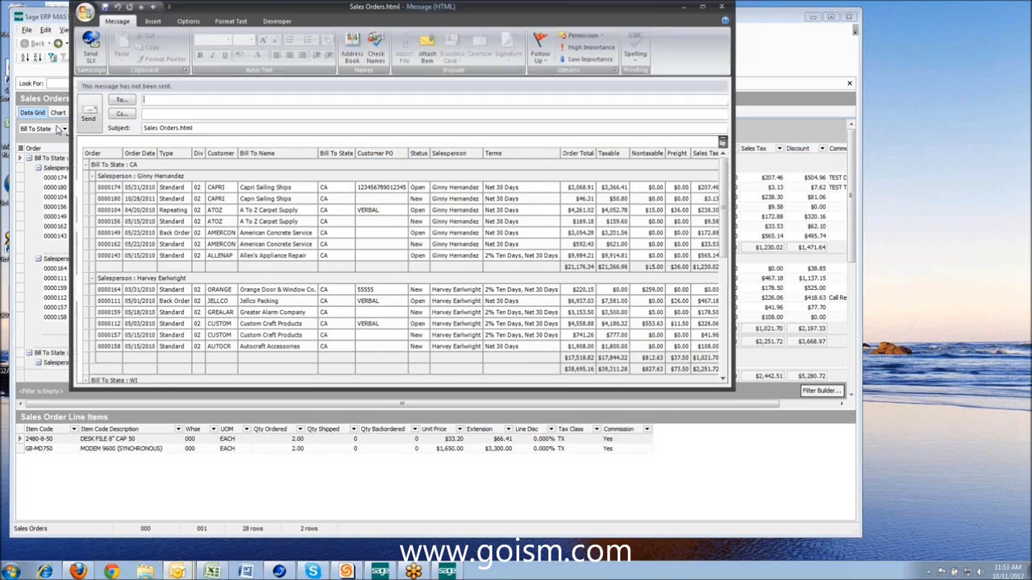
Enlarge the Outlook draft to review the sales orders report, then close it unsent
drag(735, 401, 855, 535)
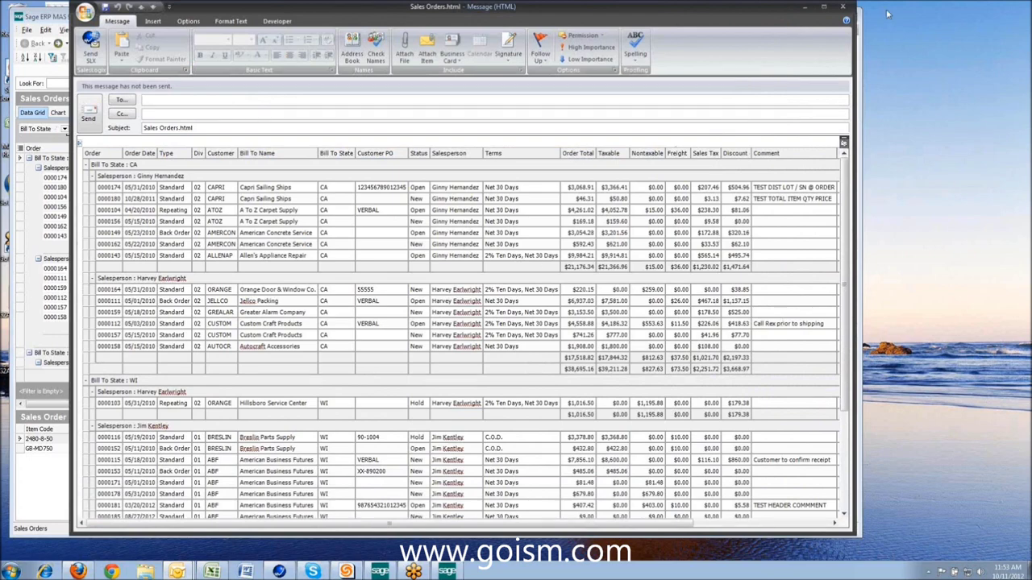
click(844, 8)
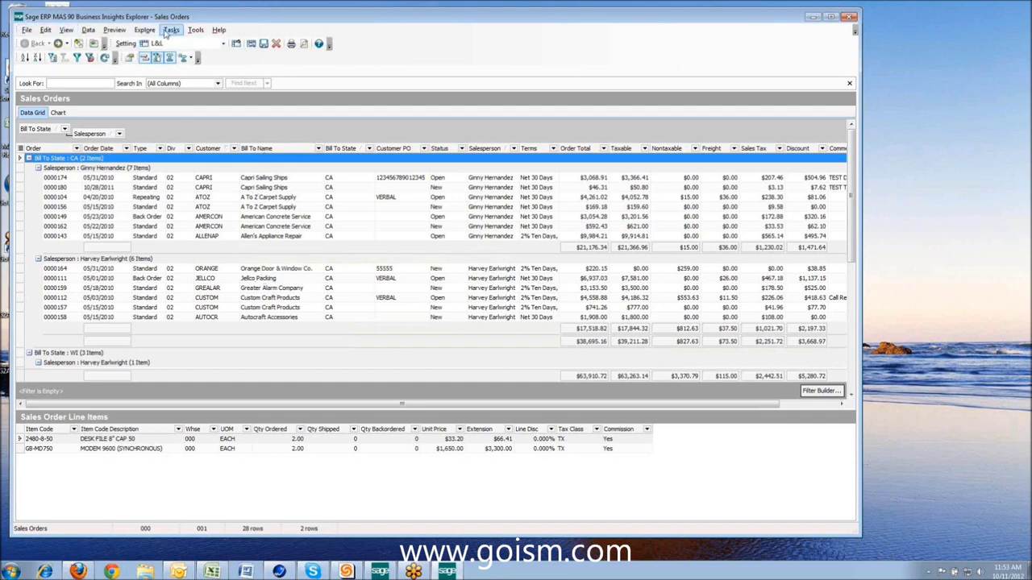
click(26, 30)
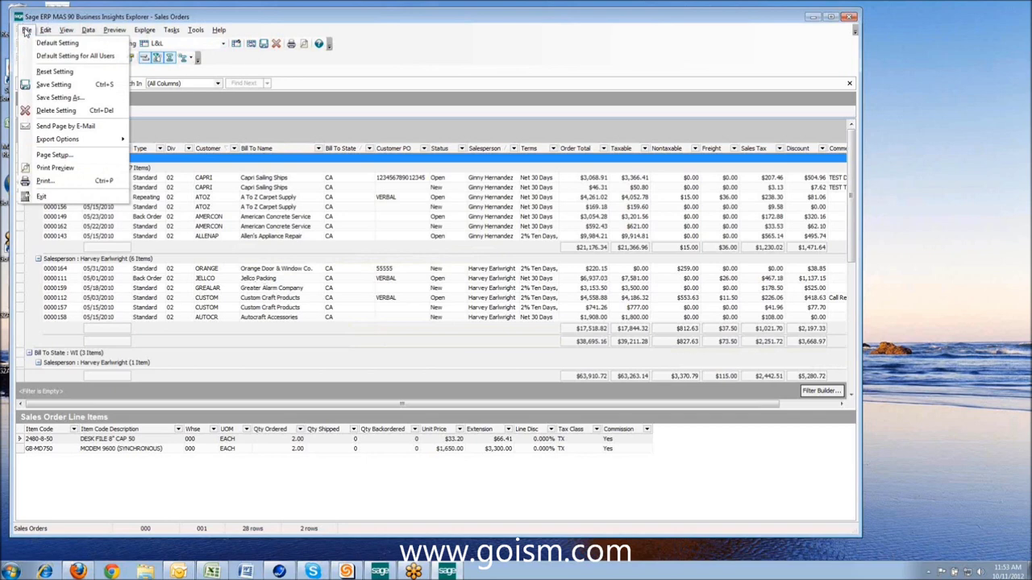
Save the grouped sales-order layout as public setting ORDERS BY STATE
click(58, 98)
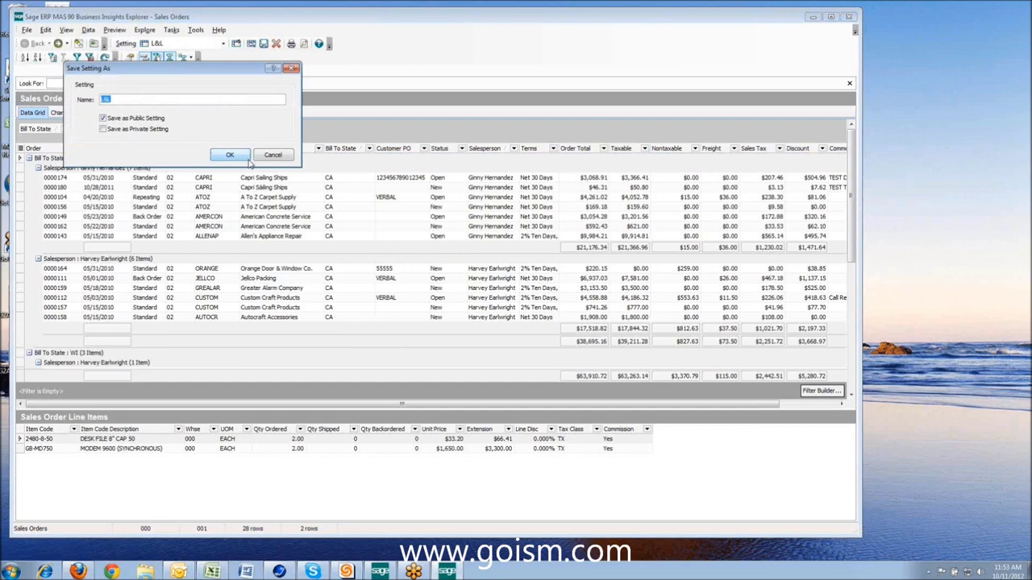
text(ORDERS BY STATE)
click(236, 157)
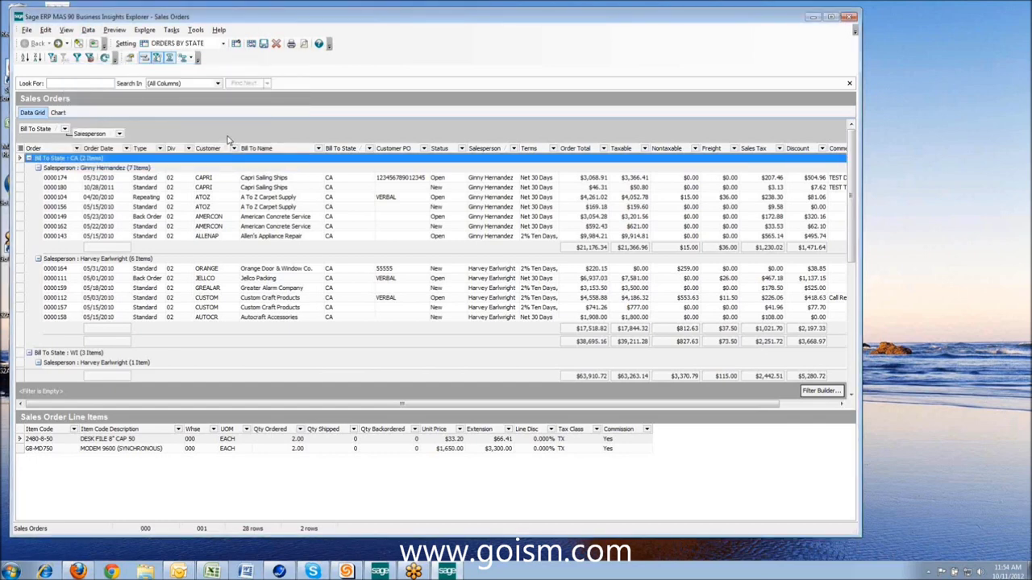
click(223, 44)
click(175, 55)
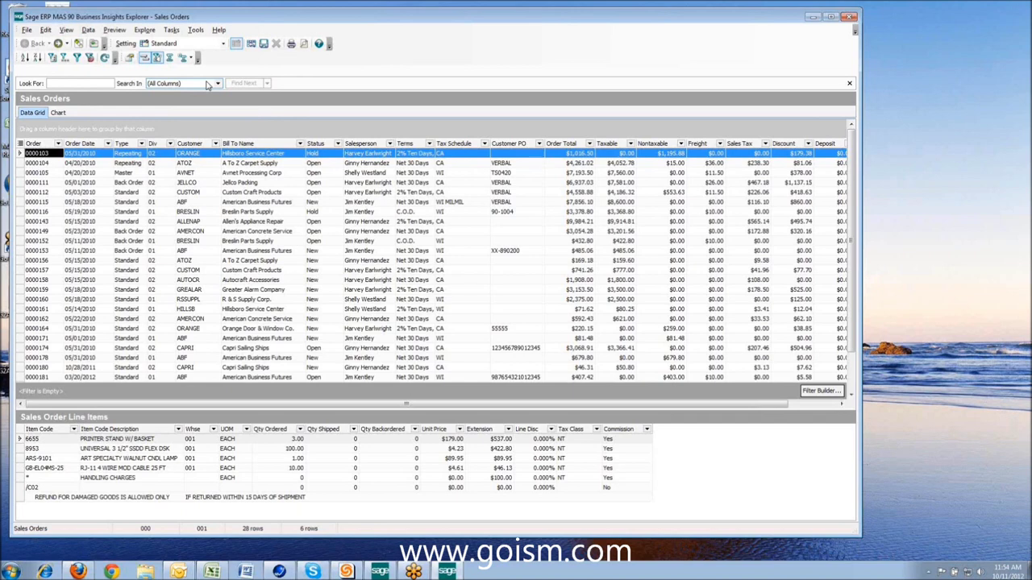
click(222, 45)
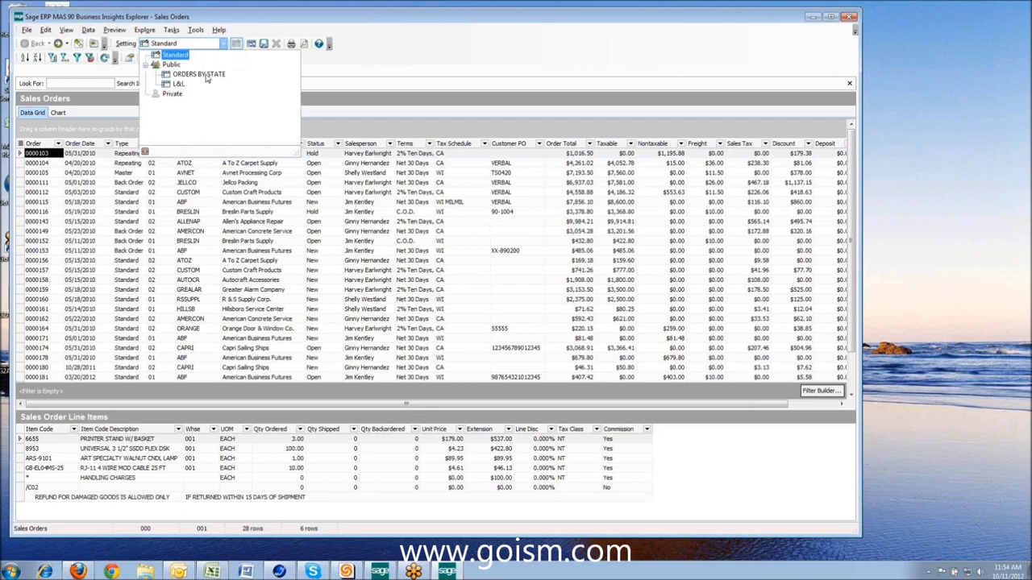
click(201, 74)
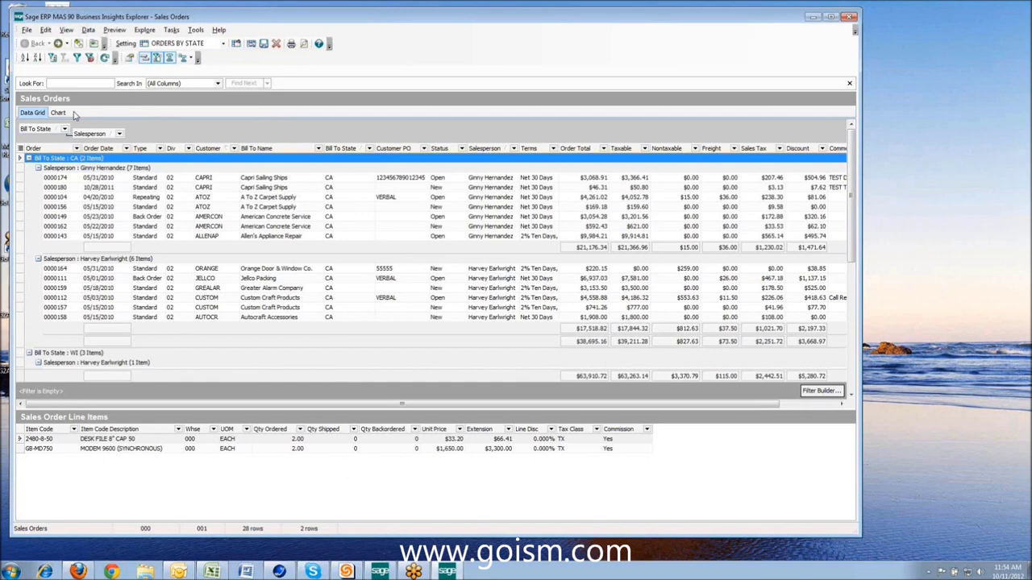
click(58, 113)
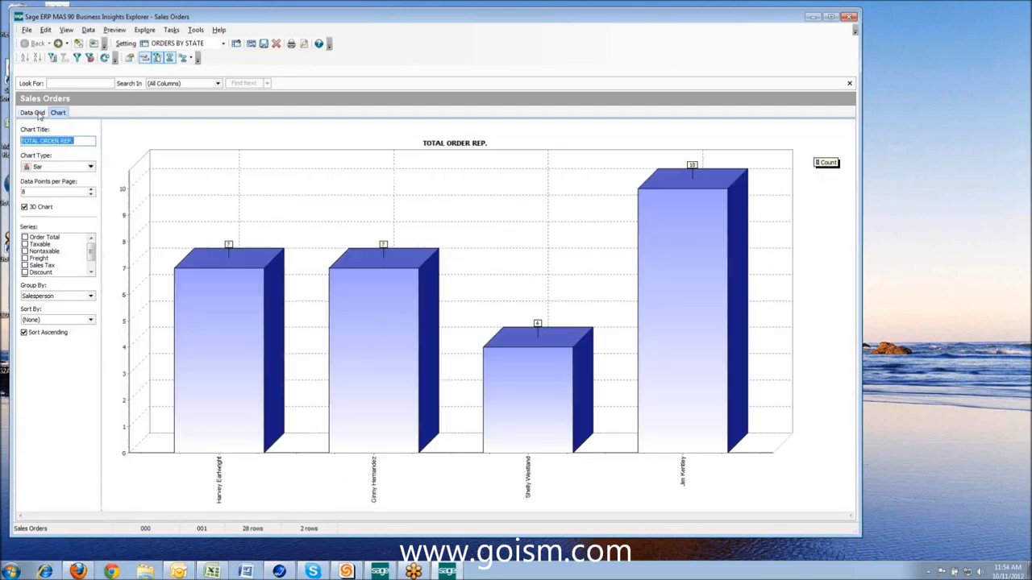
click(34, 113)
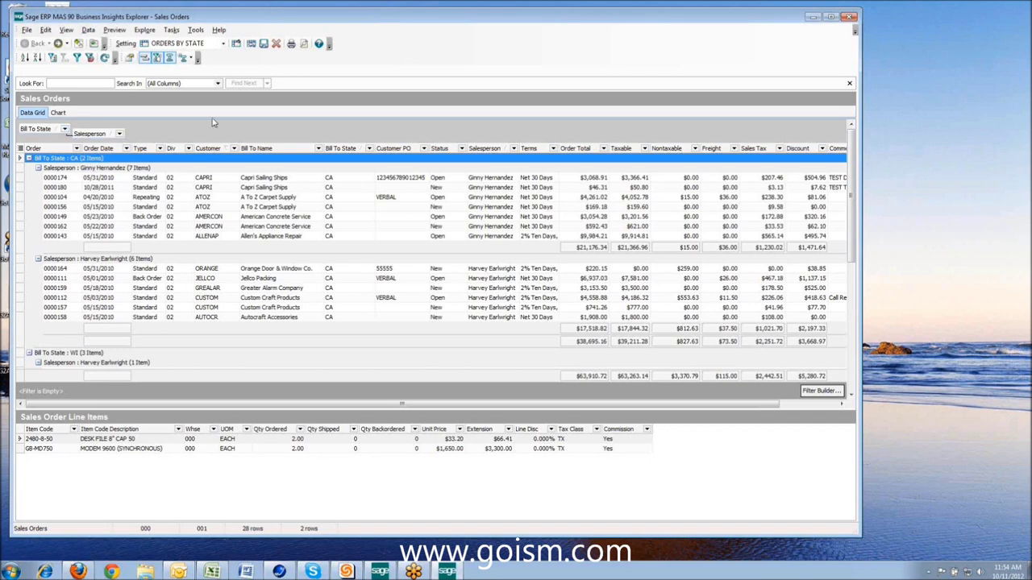
Close the Sales Orders explorer, launch Customer View, and accept the accounting date
click(848, 17)
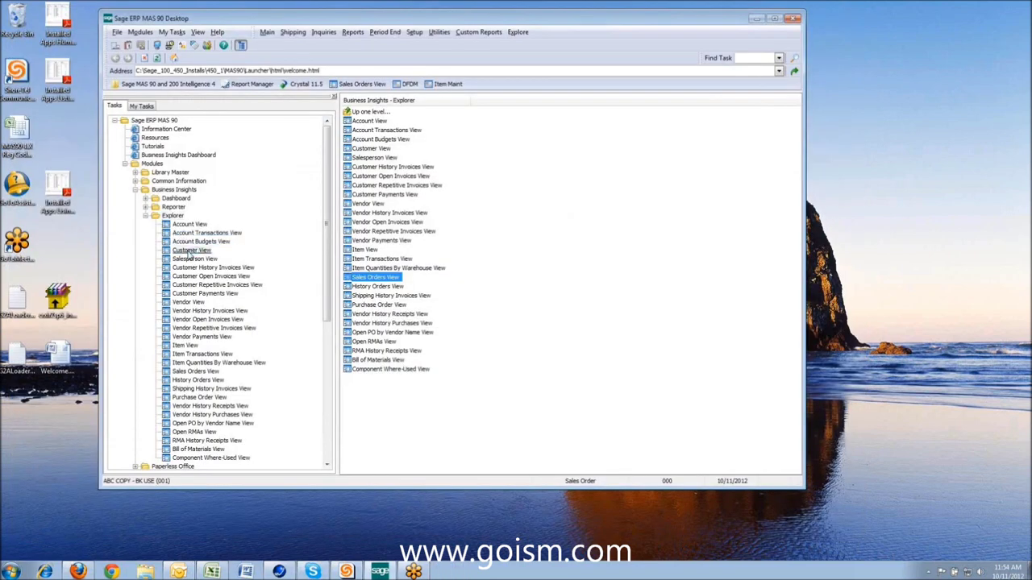
click(190, 252)
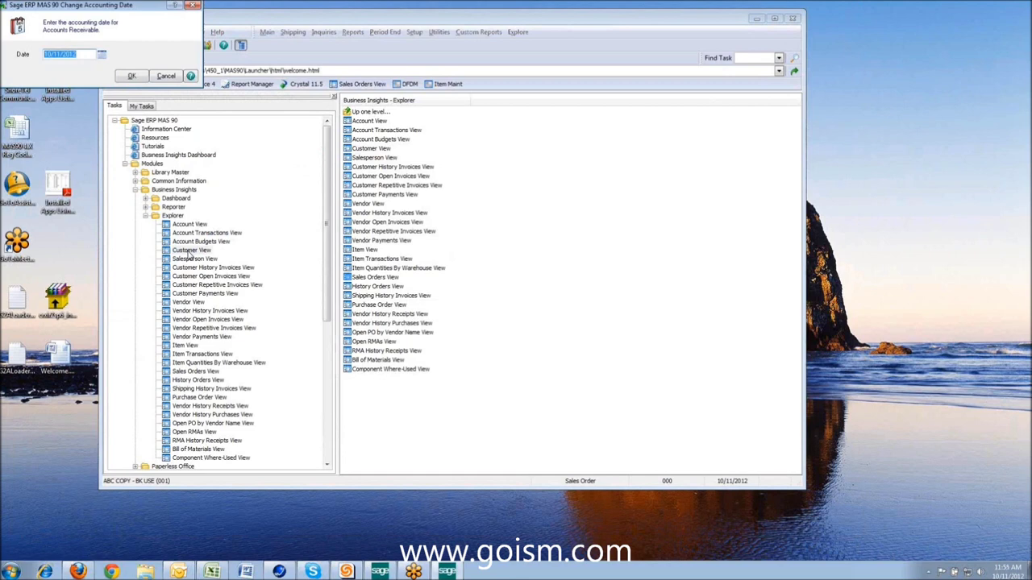
click(134, 77)
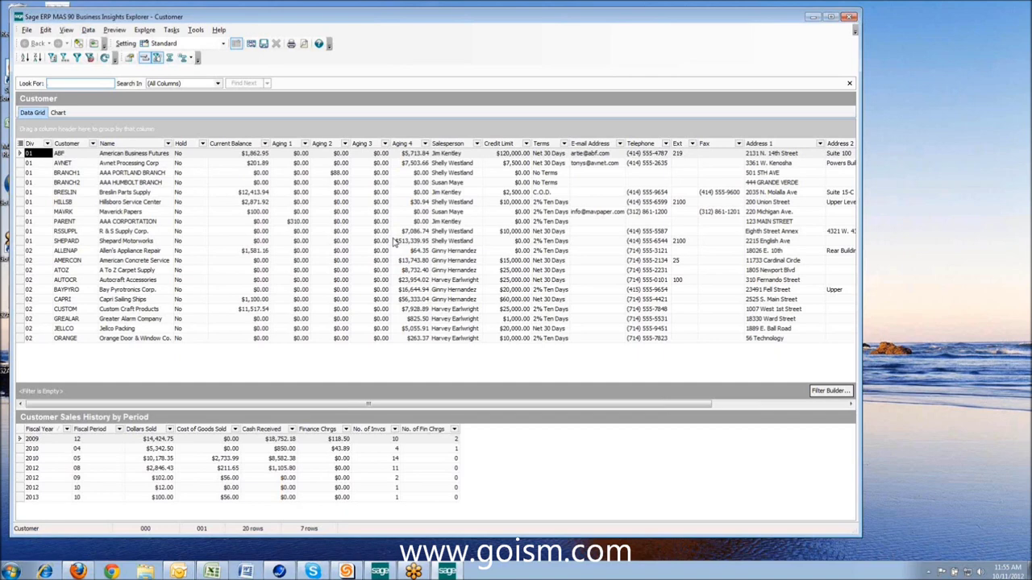
Turn on the Selected Records Only export option
click(27, 31)
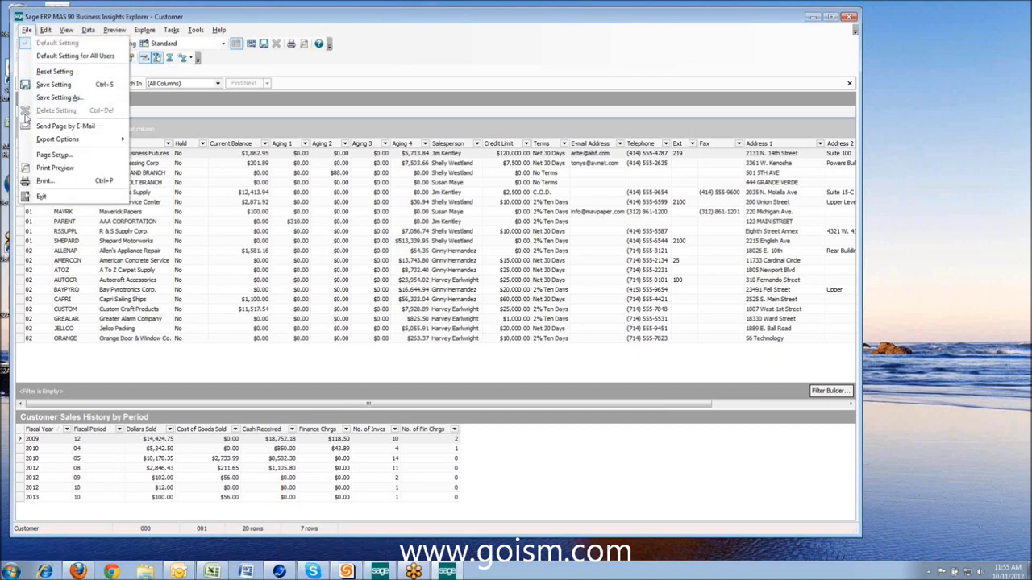
mouse_move(51, 143)
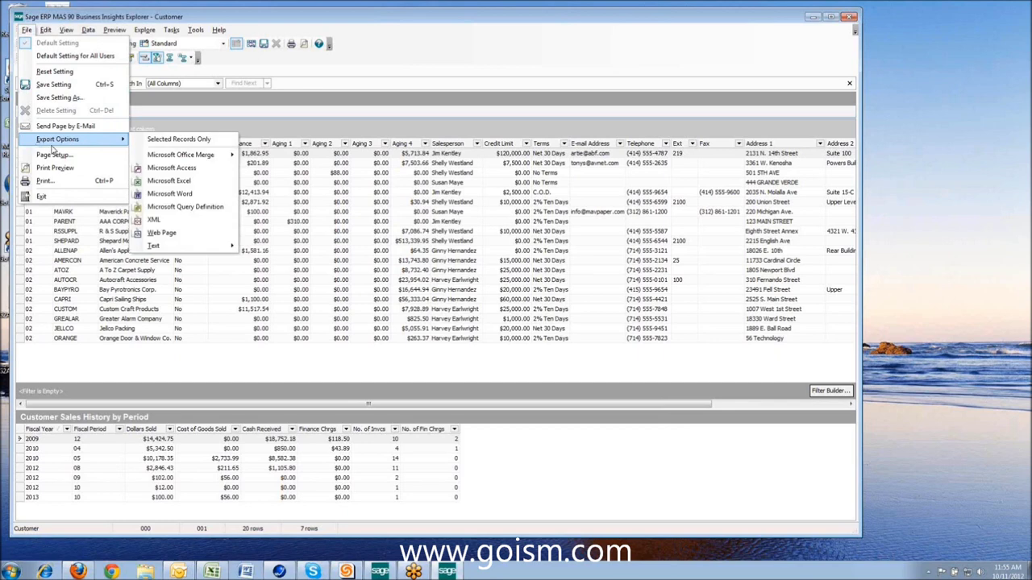
click(139, 145)
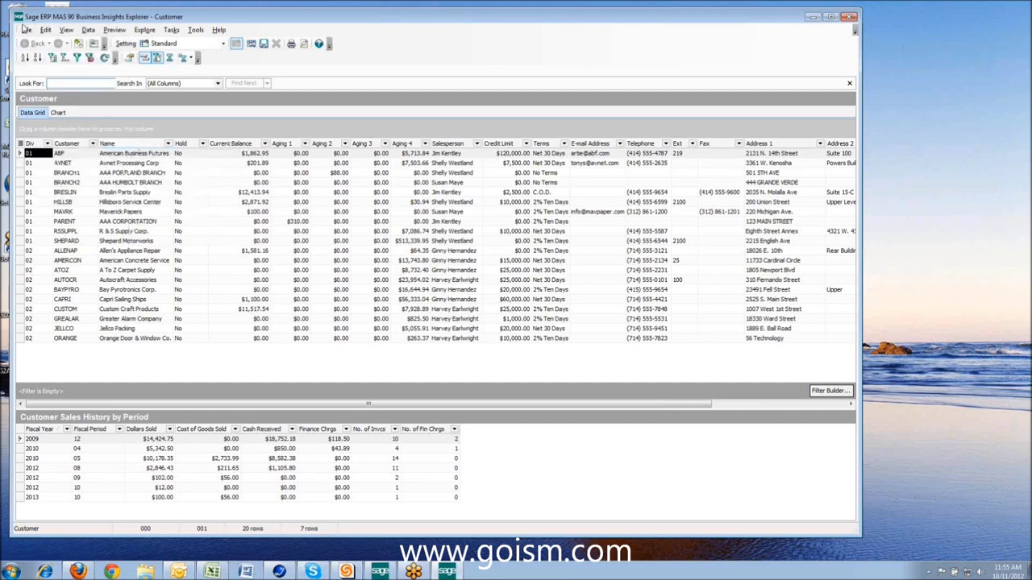
click(27, 30)
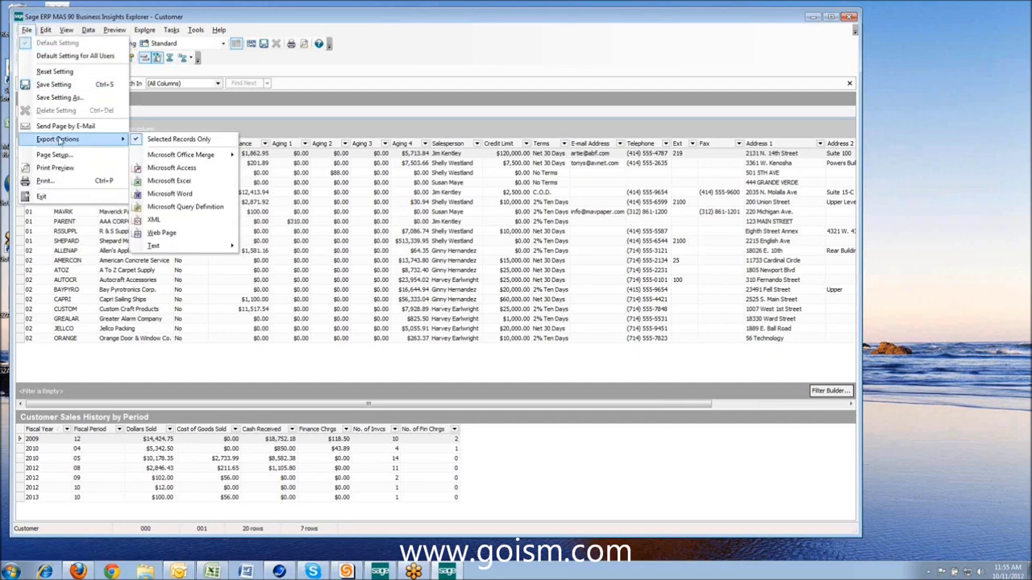
click(361, 8)
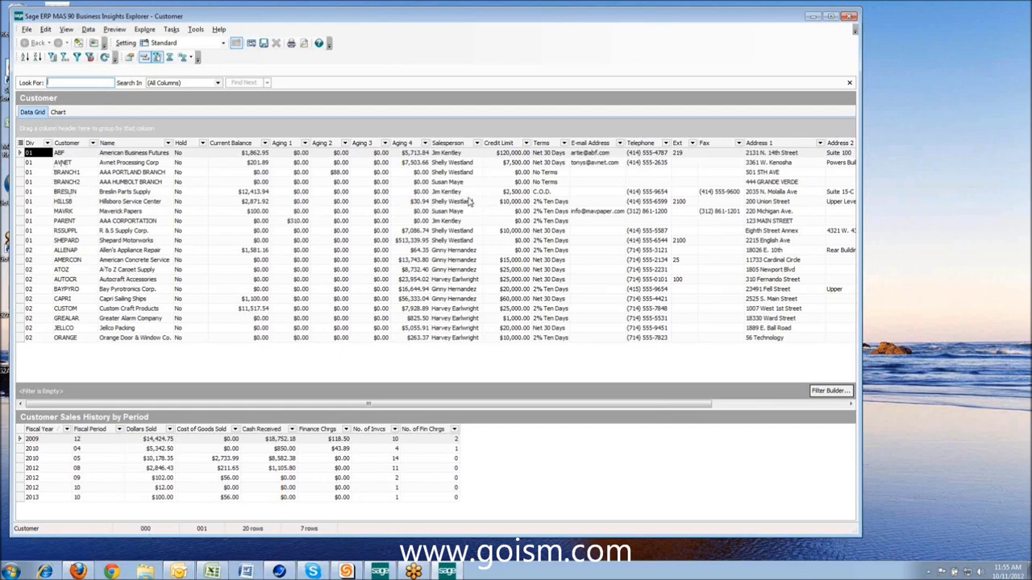
Add BRESLIN, RSSUPPL and CAPRI to the ABF customer selection
ctrl+click(40, 192)
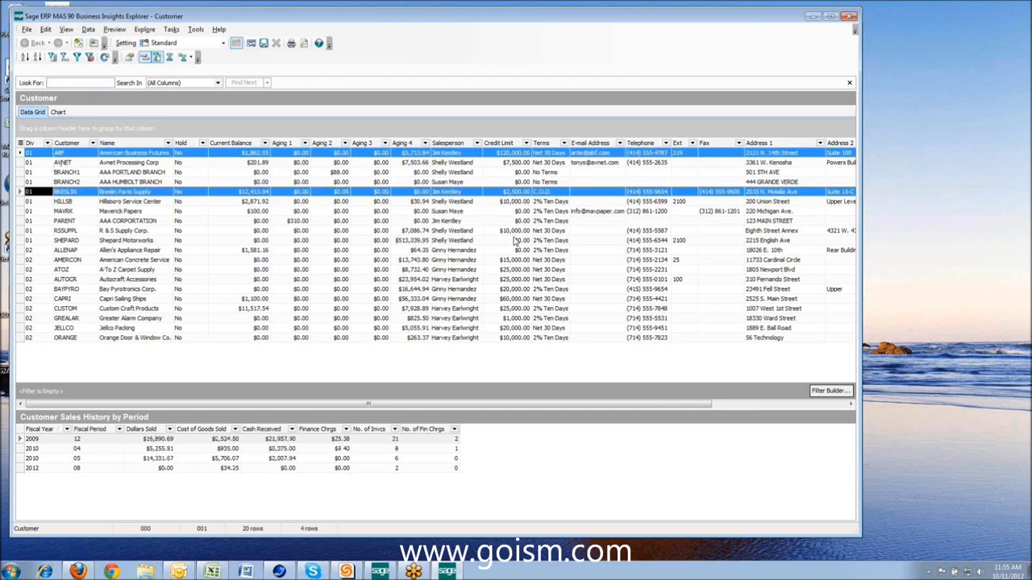
ctrl+click(40, 231)
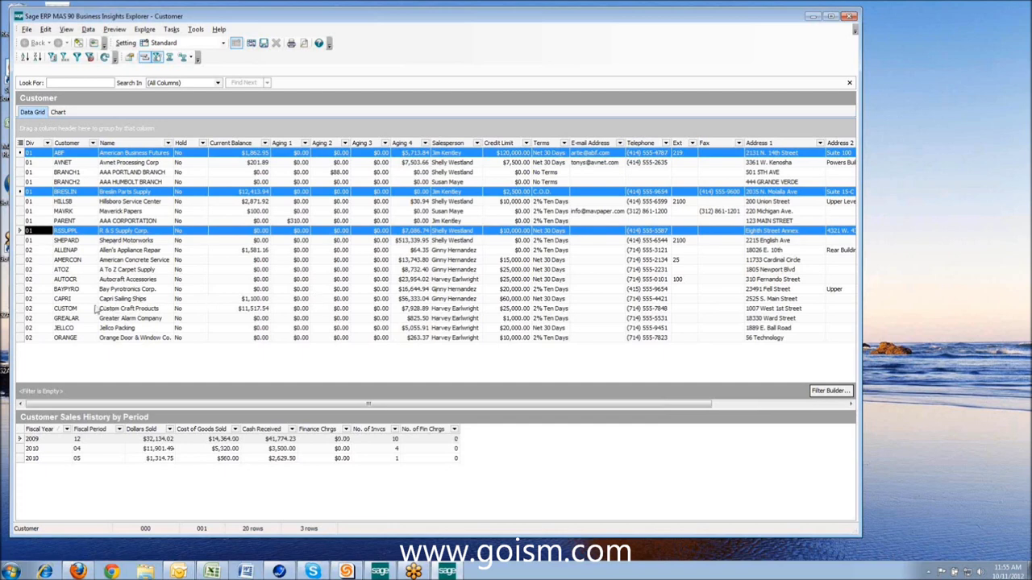
ctrl+click(84, 300)
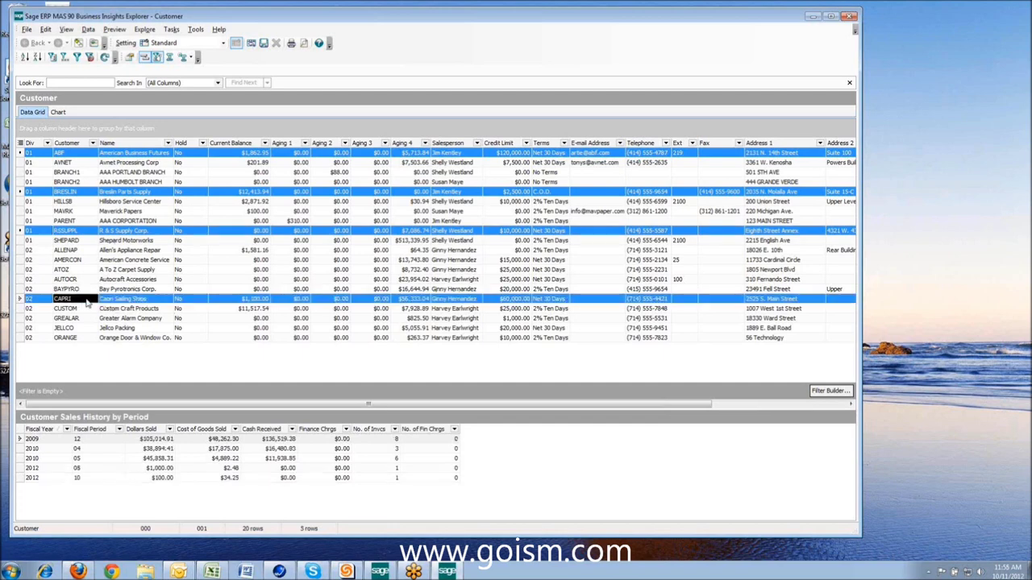
click(29, 29)
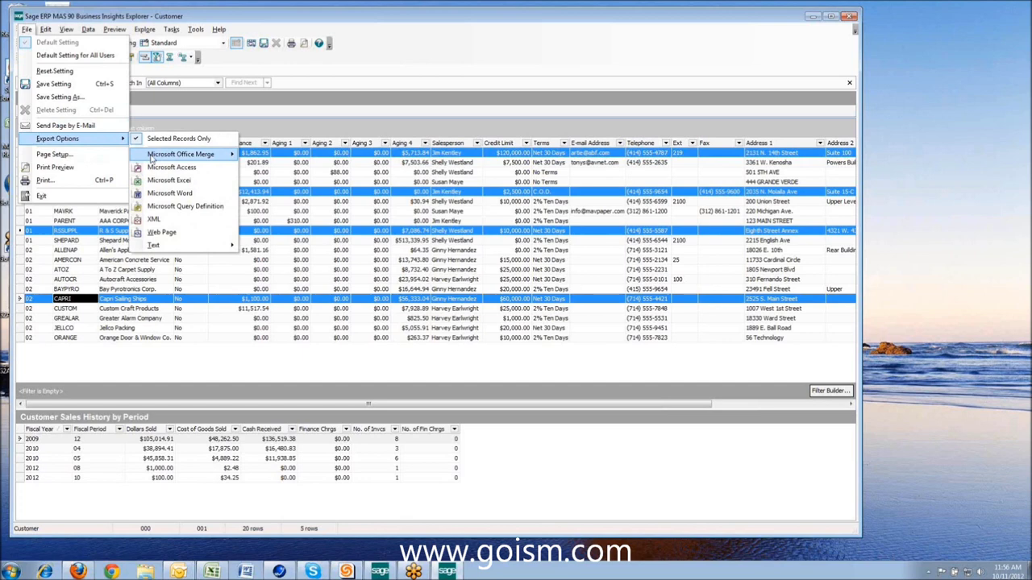
Word-merge the selected customers into Welcome.docx, saving the data as Customer.csv
mouse_move(154, 158)
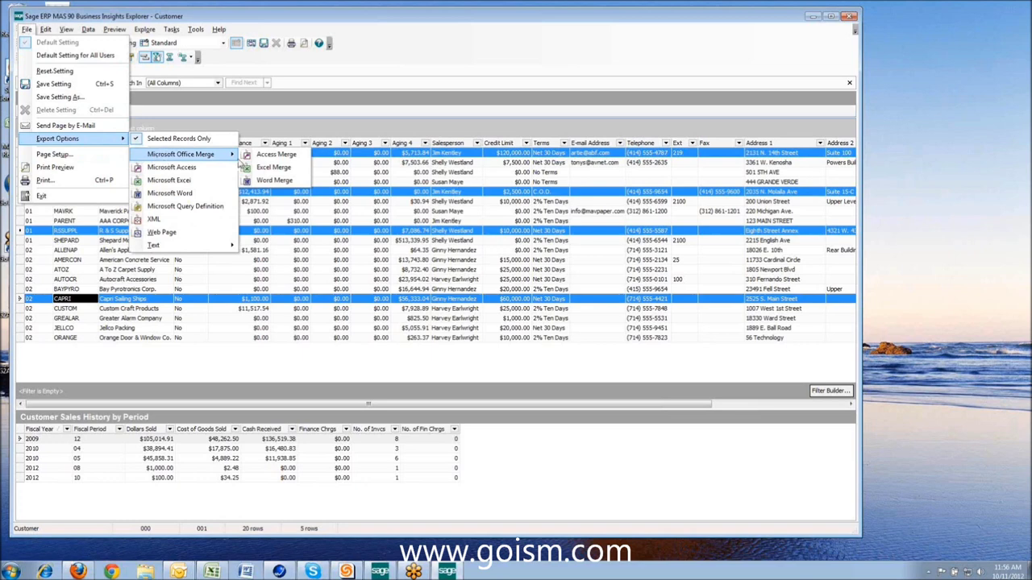
click(267, 181)
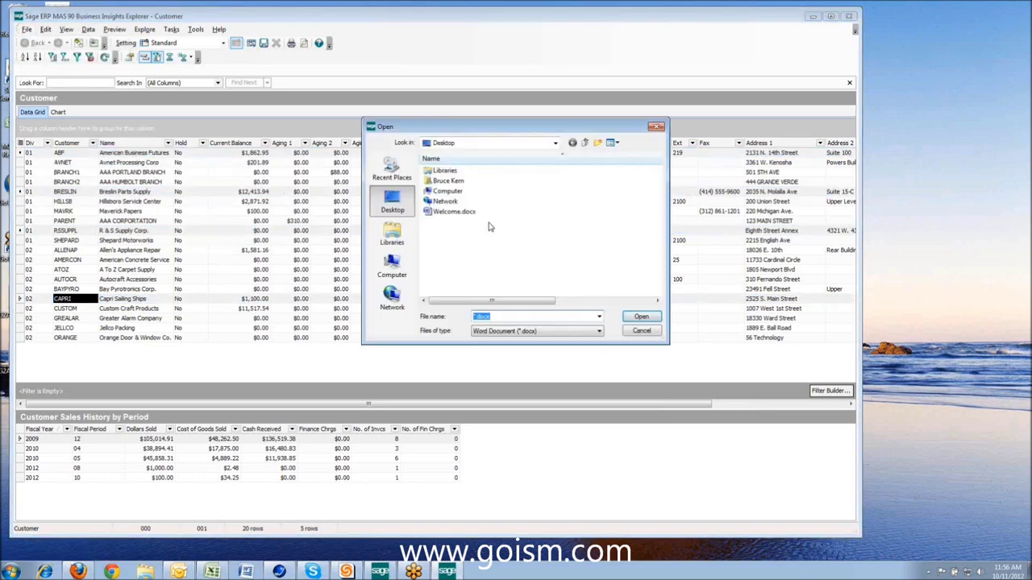
click(461, 212)
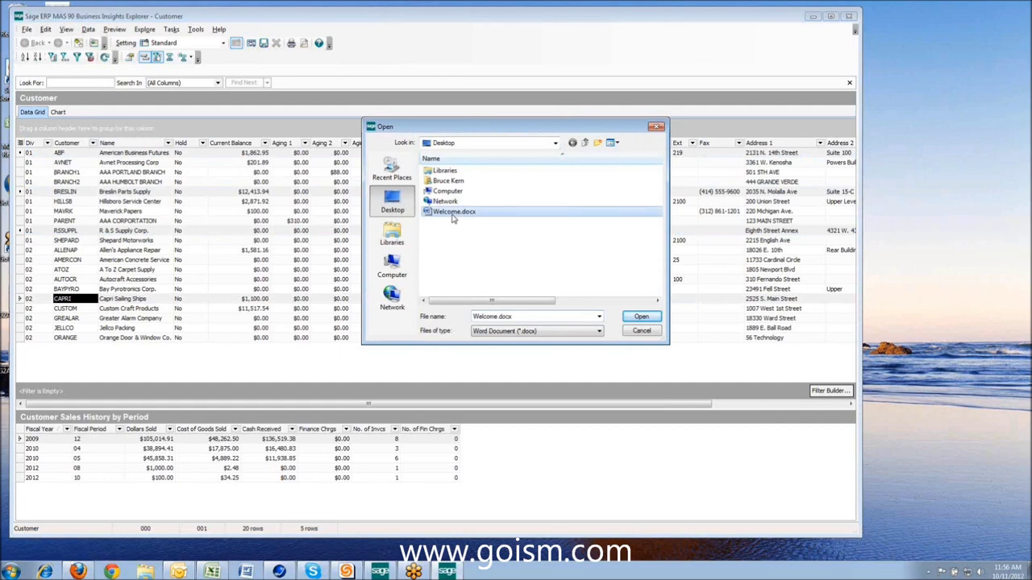
click(638, 318)
click(641, 317)
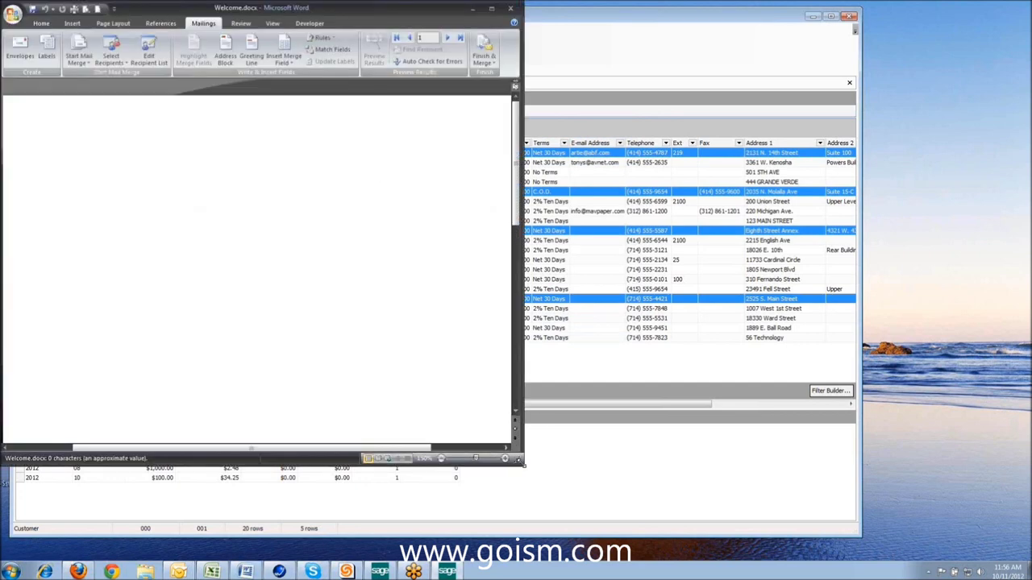
Enlarge the Word window and type the greeting word 'Dear'
drag(516, 460, 710, 515)
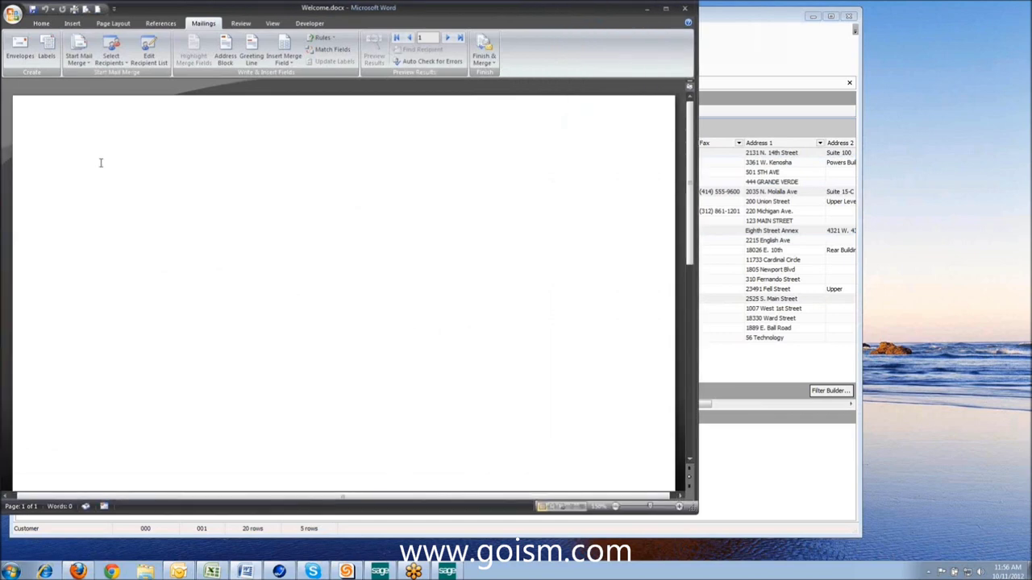
text(dEART)
key(BackSpace)
key(BackSpace)
key(BackSpace)
key(BackSpace)
key(Caps_Lock)
key(BackSpace)
text(Dearn)
key(BackSpace)
key(BackSpace)
key(BackSpace)
text(ar)
Insert the «Customer» merge field after Dear, add a comma, and start a new line
click(284, 47)
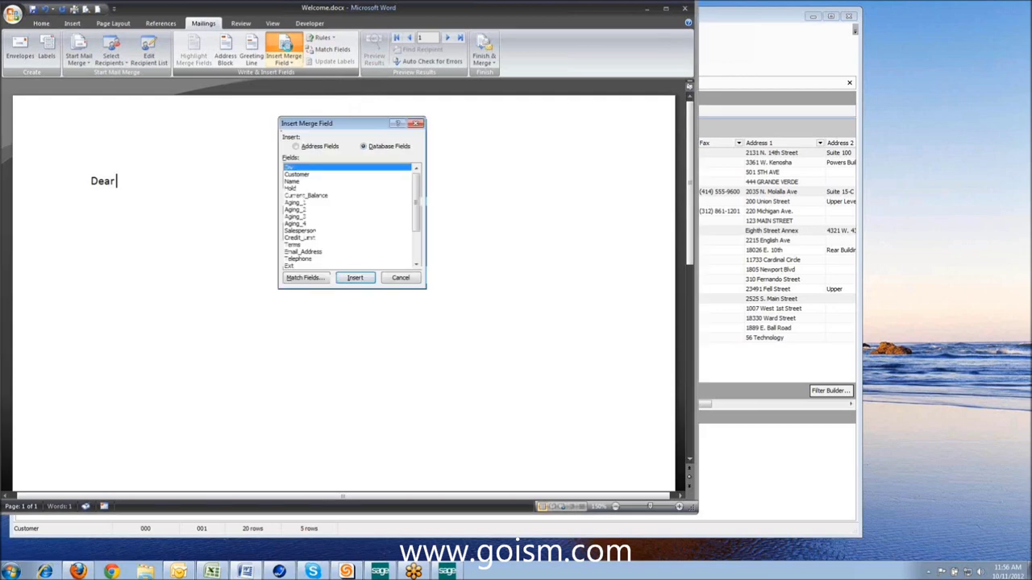
double_click(296, 175)
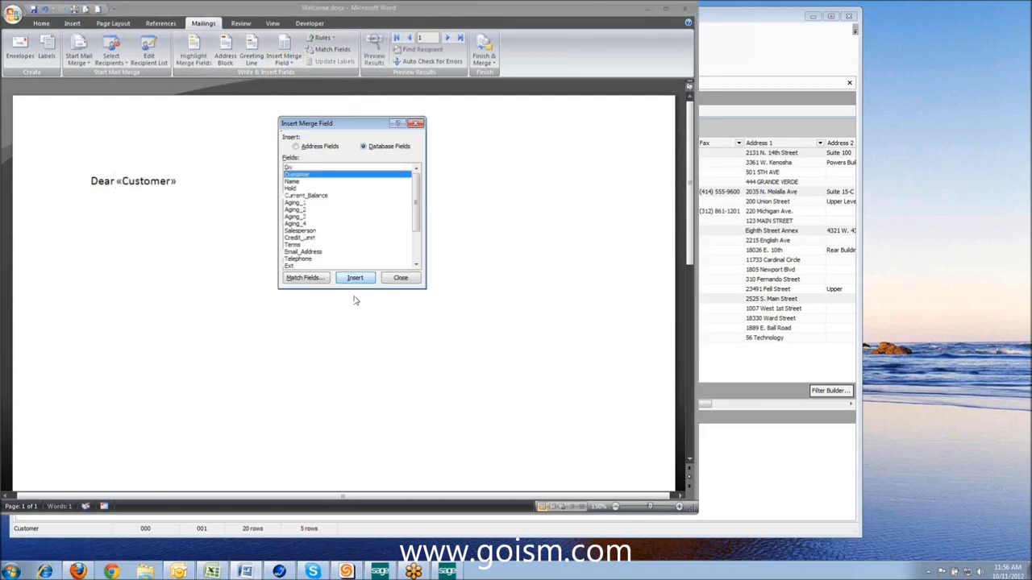
click(400, 278)
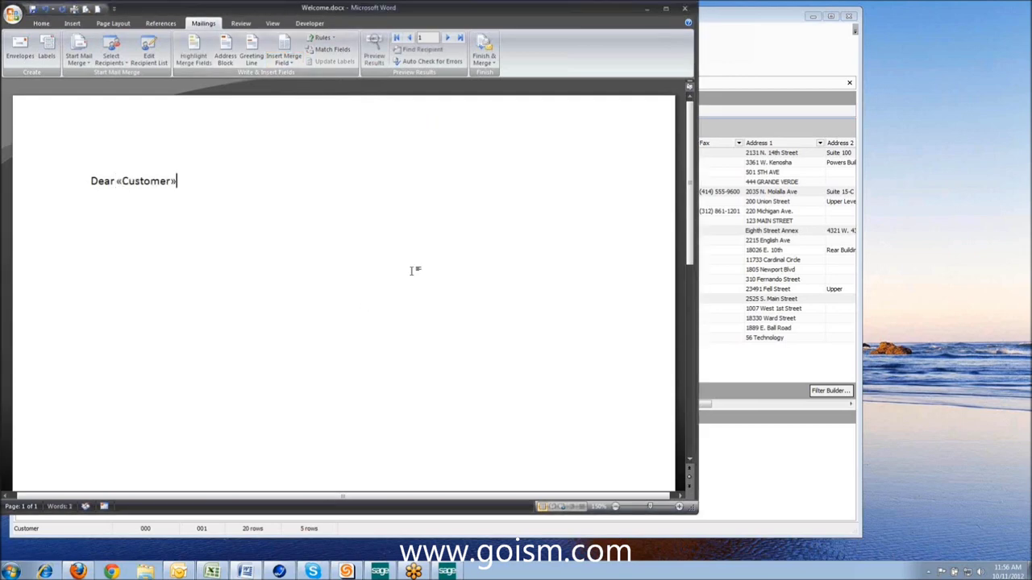
text(,)
key(Return)
Type 'Welcome to ABC Company, the world wide leader in office furniture…' through 'Your account ID is'
text(Welcome to AB)
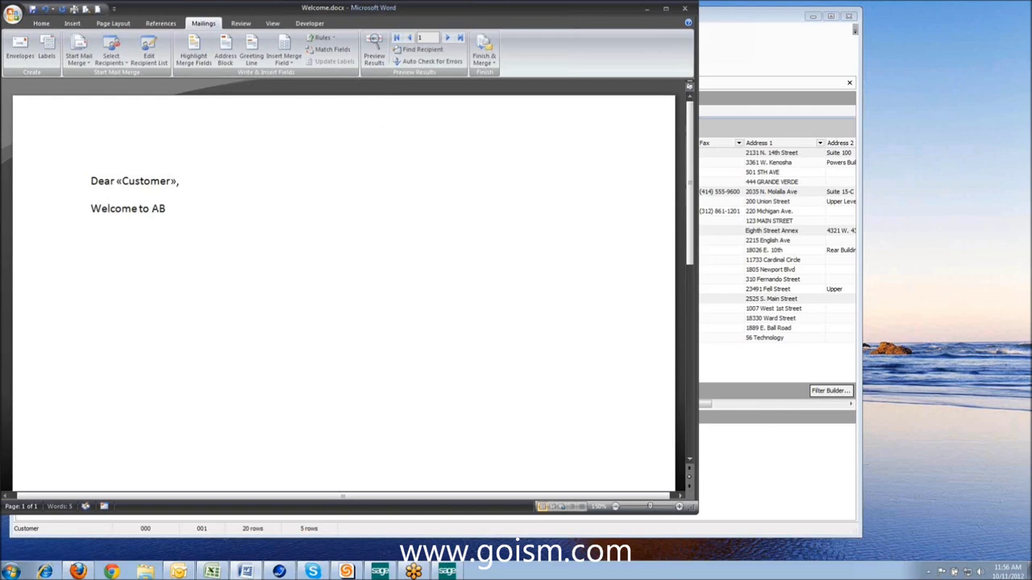
text(C Company, the world wide leade)
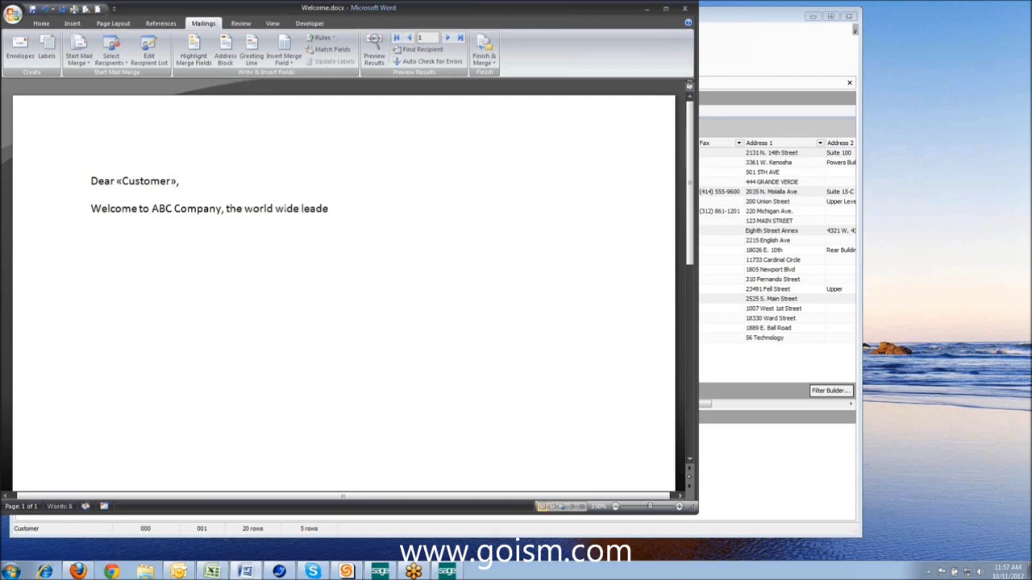
text(r in office furniture)
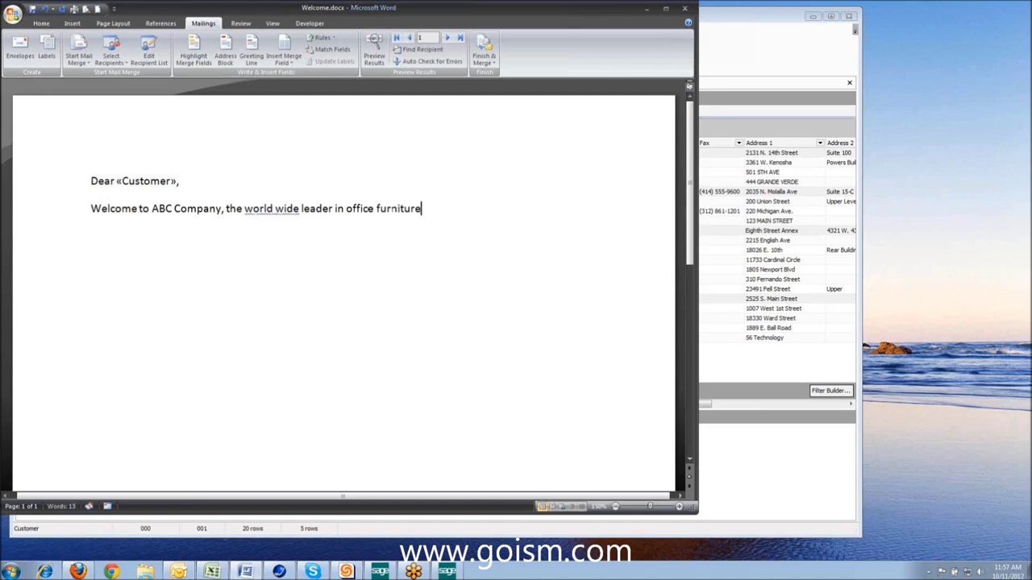
text(.  Your account is)
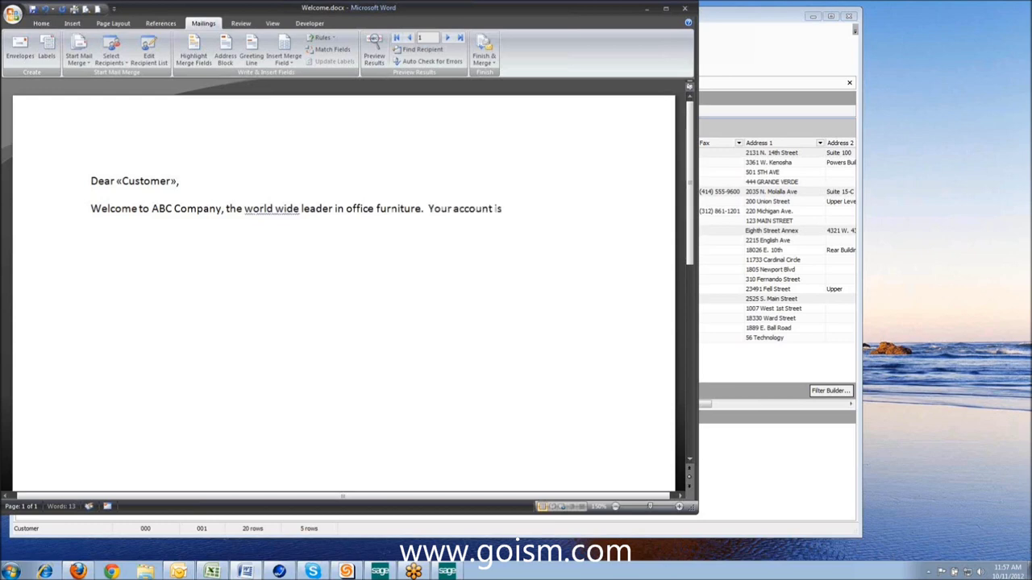
text( setup and ready to u)
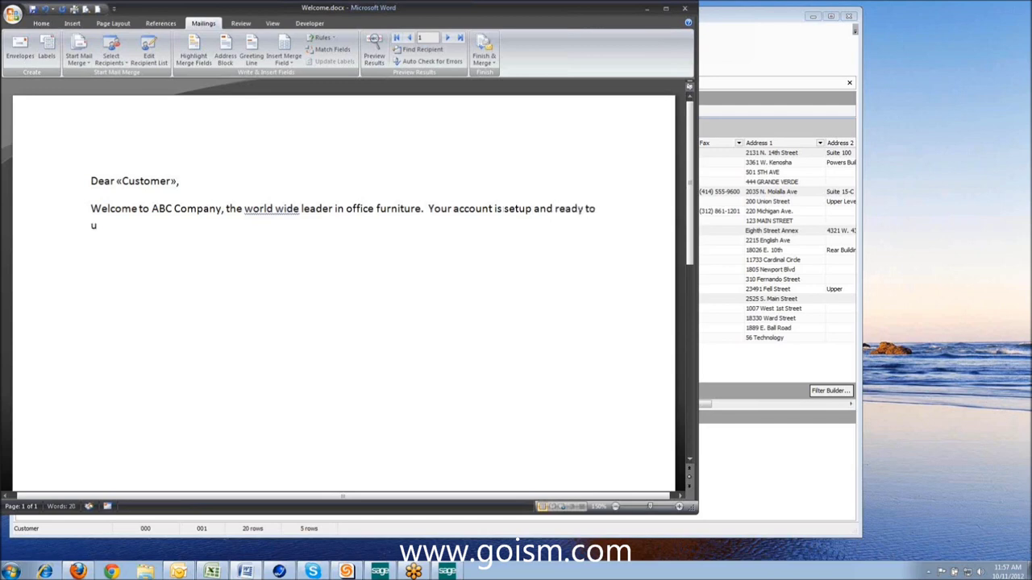
text(se.  Your account ID is)
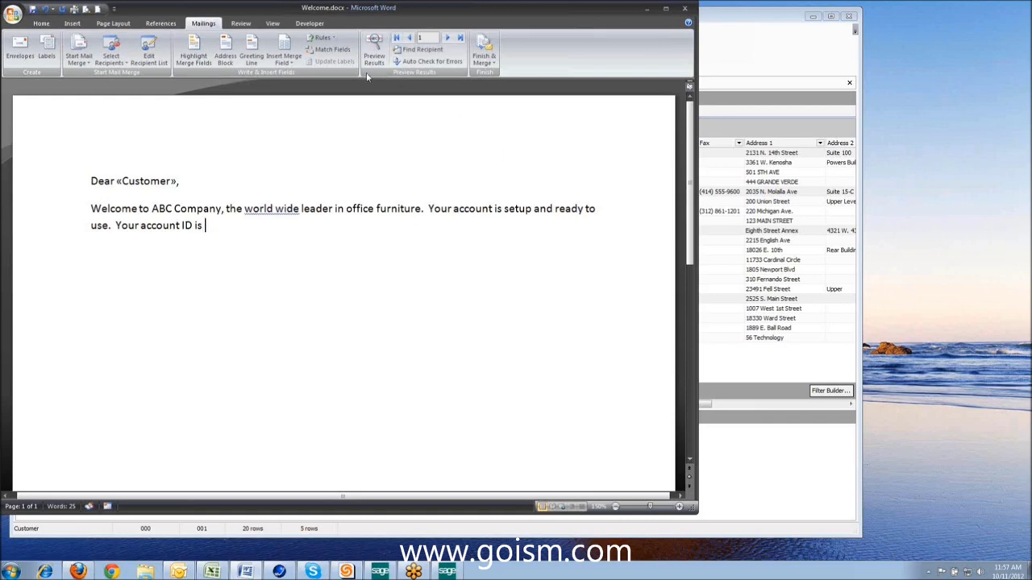
Insert «Div»«Customer» as the account ID, then 'credit limit has been set at' «Credit_Limit»
click(295, 60)
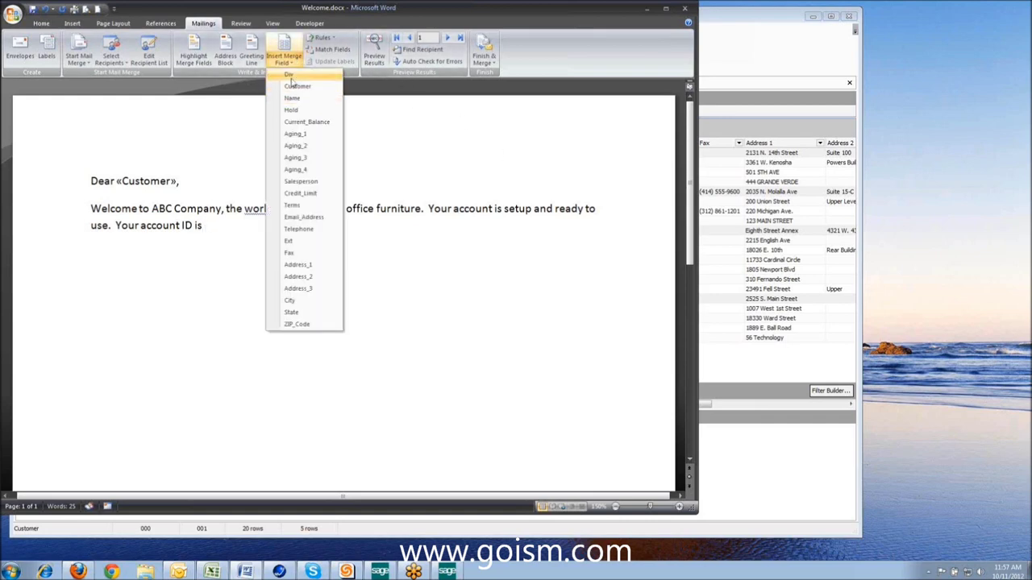
click(291, 74)
click(286, 58)
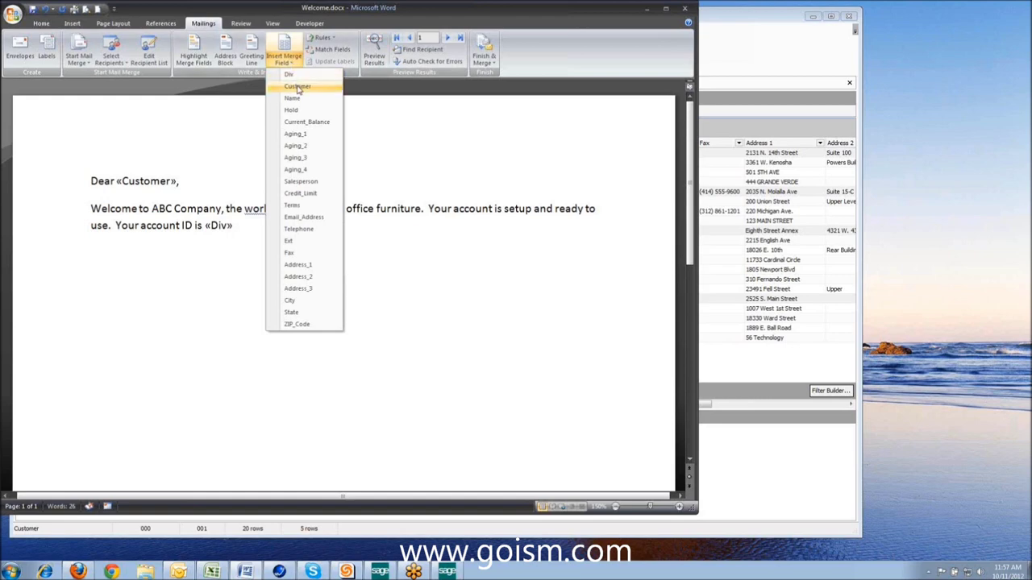
click(297, 86)
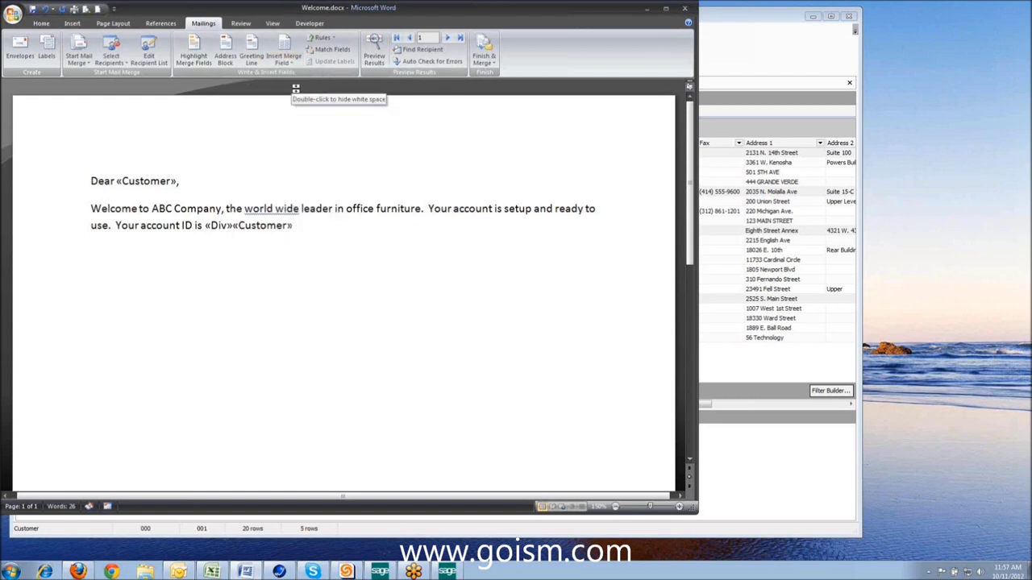
text(, and)
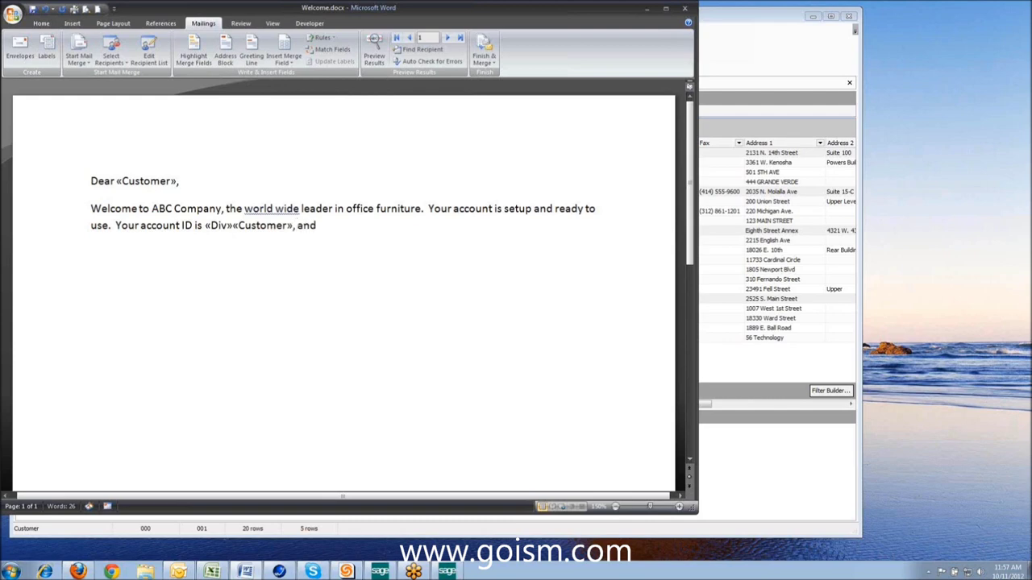
text( your credit limit has )
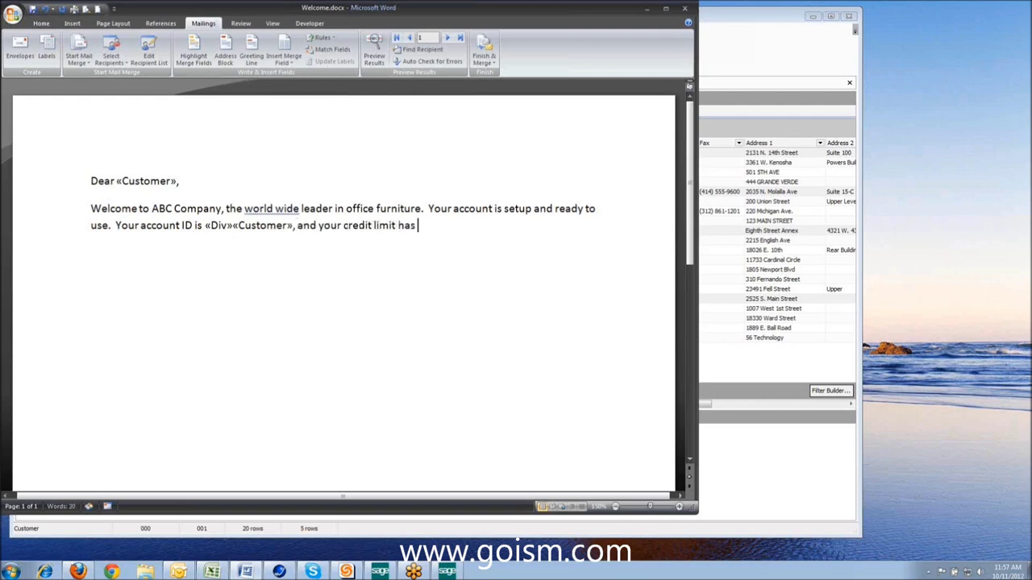
text(been set at)
click(284, 58)
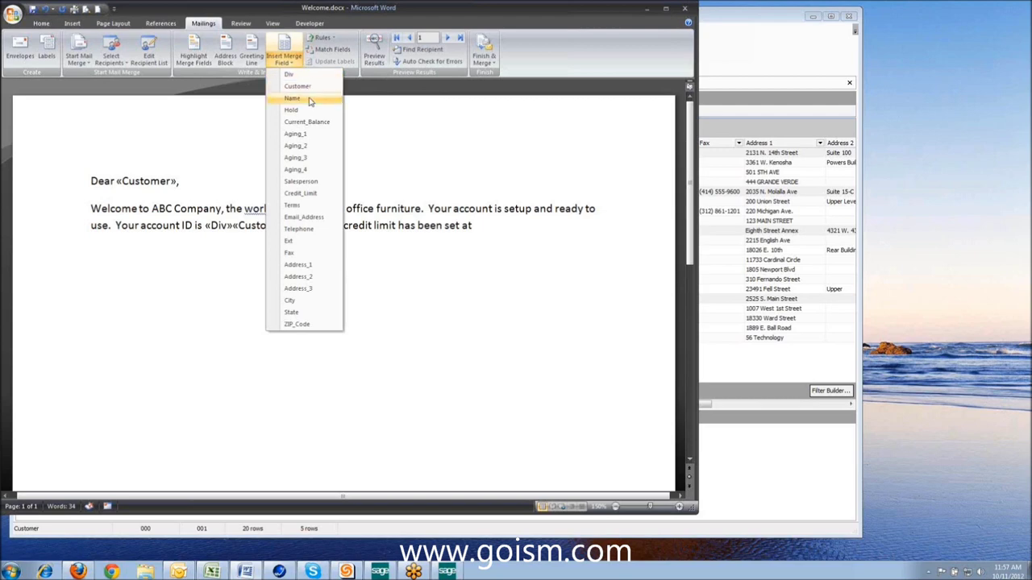
click(300, 192)
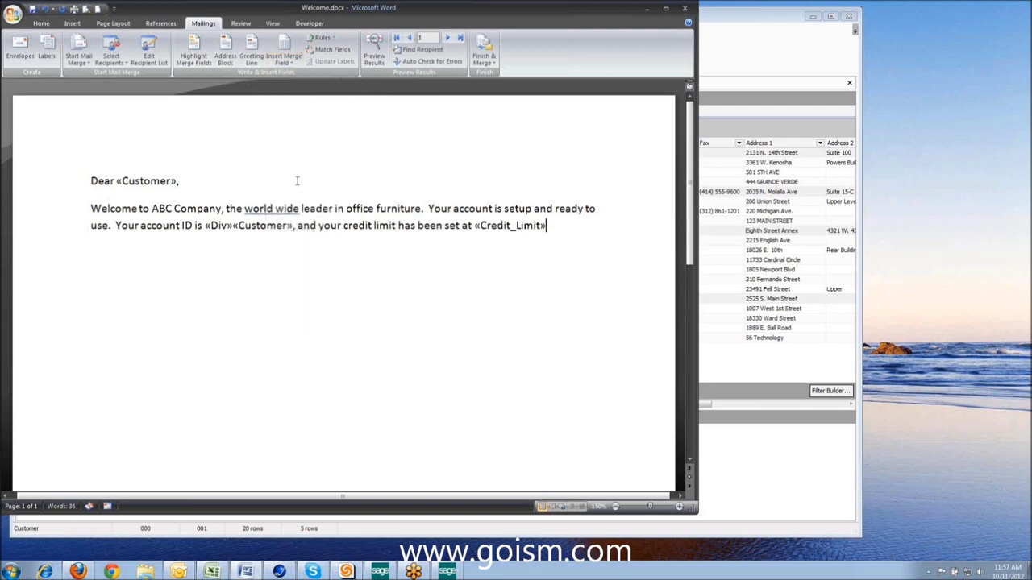
text(.  To place an order pleas)
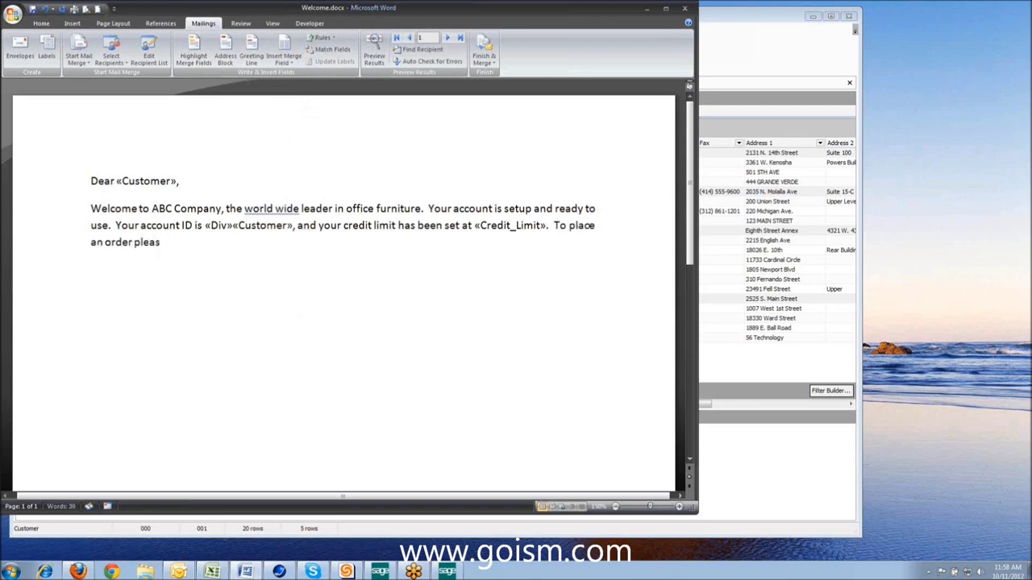
text(e contact your account rep. a)
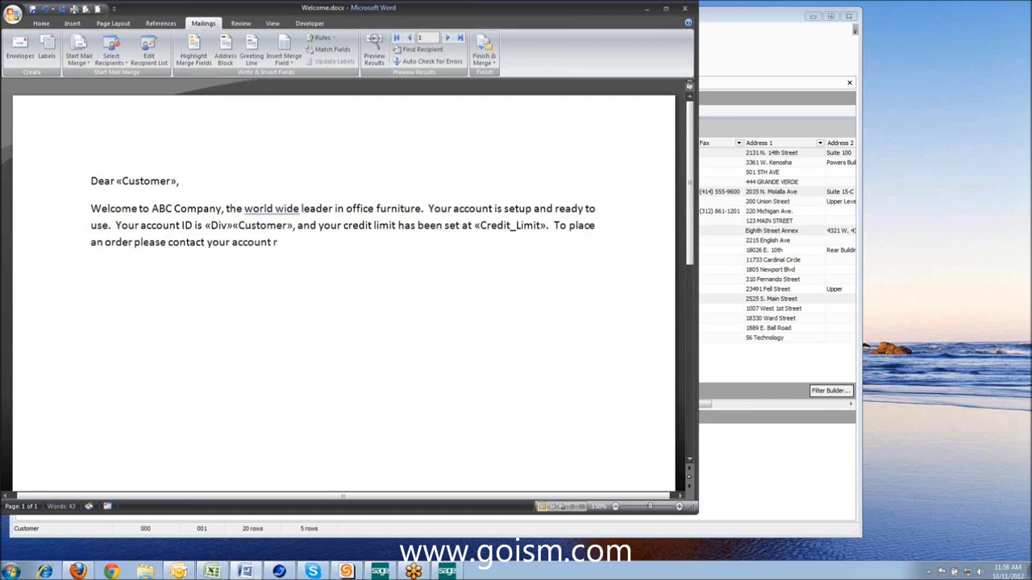
key(BackSpace)
key(BackSpace)
click(287, 66)
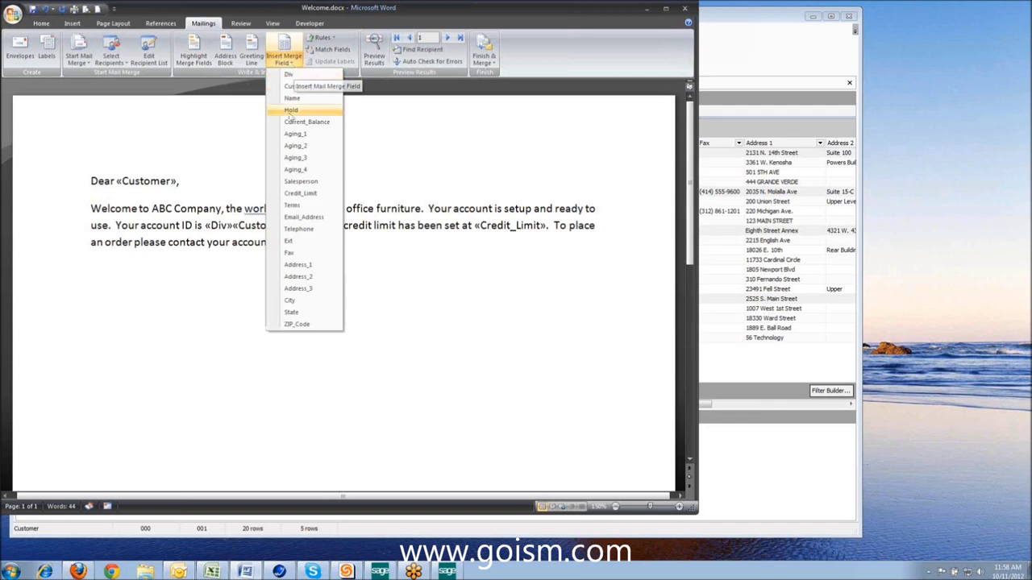
click(295, 182)
text(at 1800)
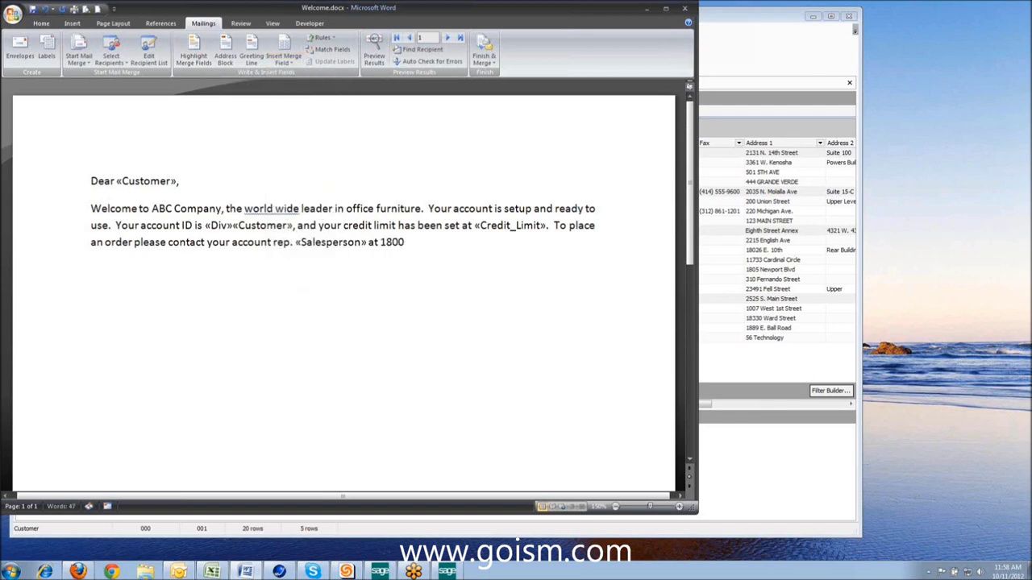
text(-123-4567.)
Merge all records into a new document of individual letters
click(483, 53)
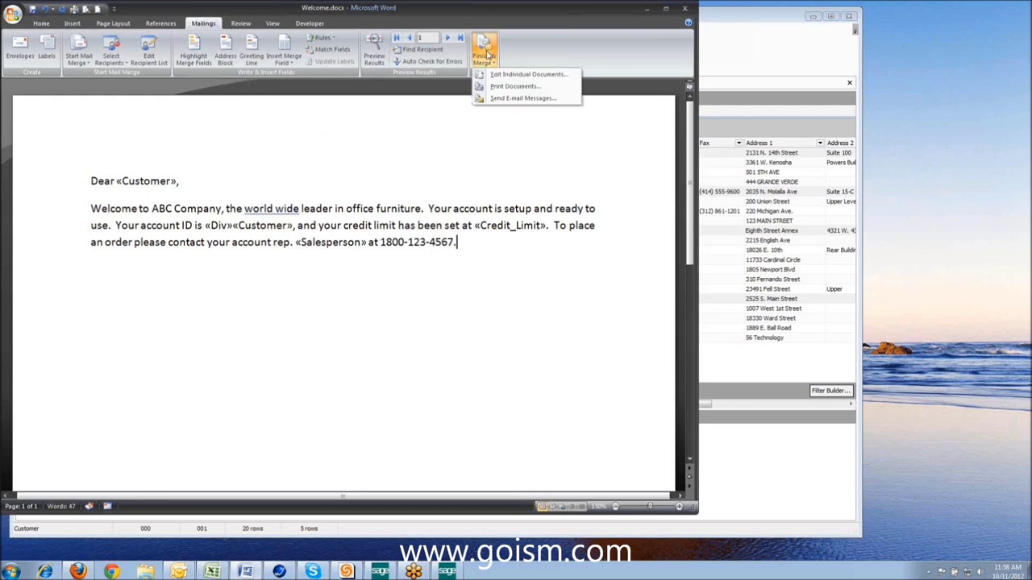
click(496, 75)
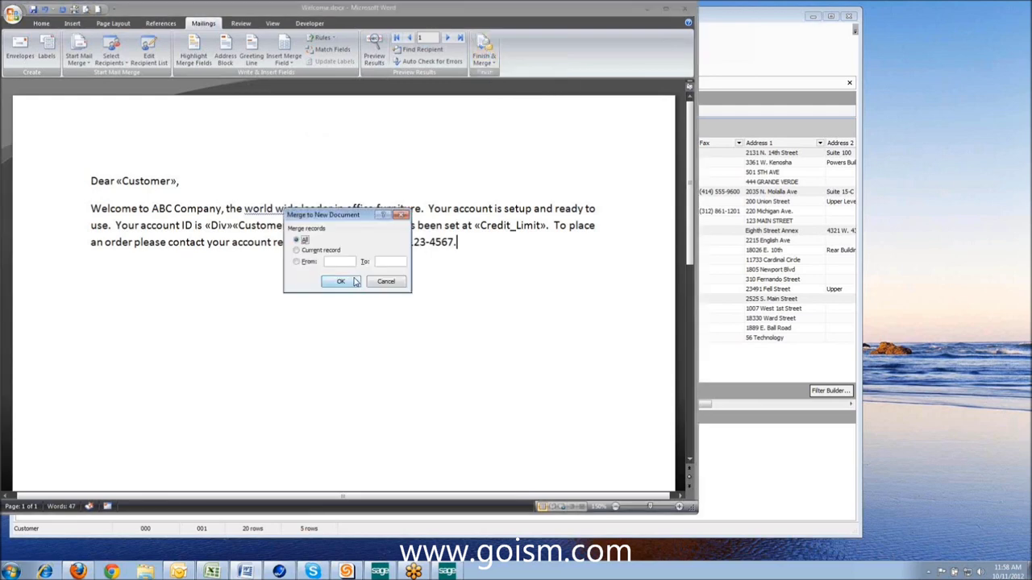
click(341, 281)
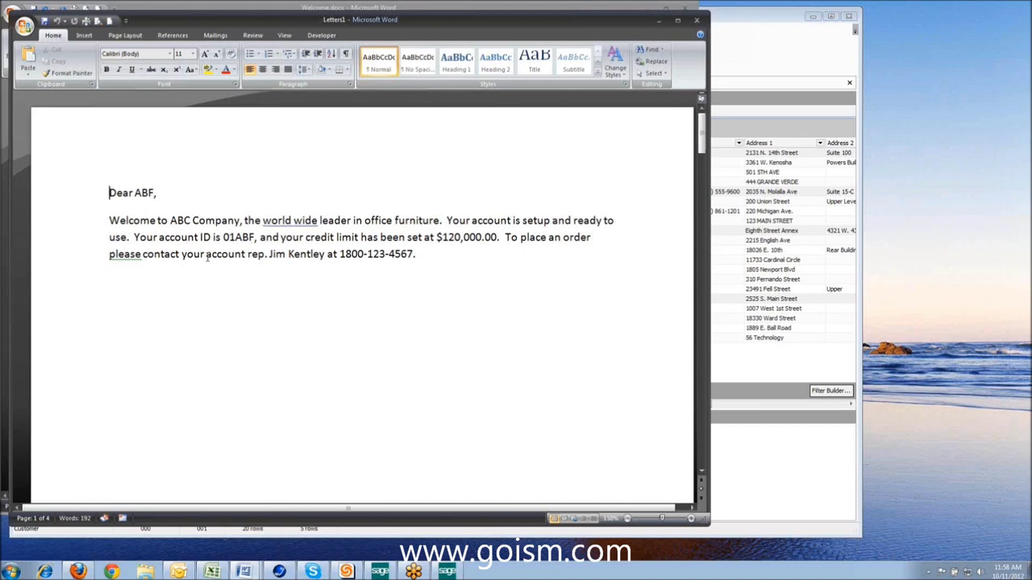
Review the merged account ID, $120,000.00 credit limit and salesperson name across the Letters1 pages
drag(255, 237, 232, 240)
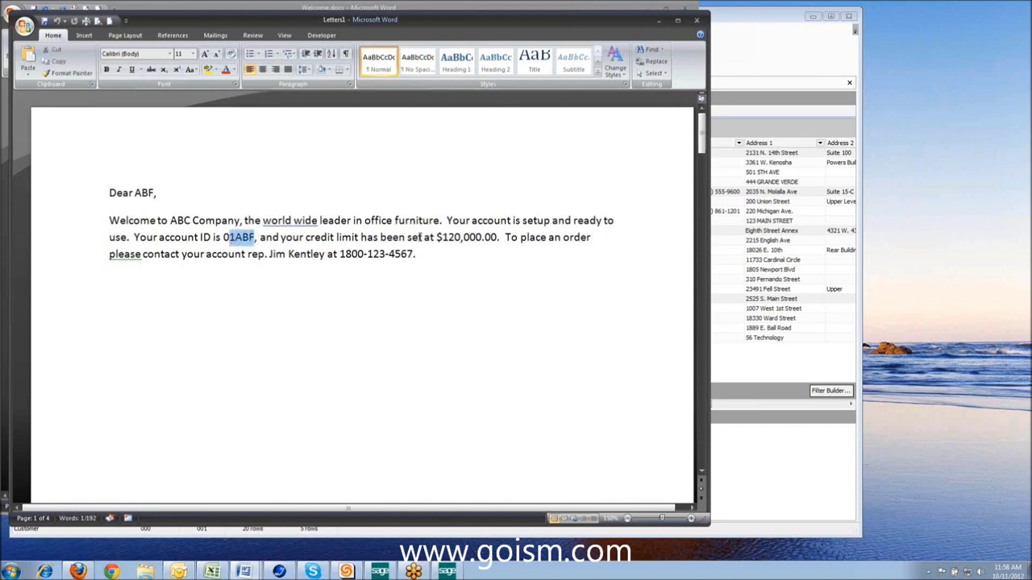
drag(442, 238, 497, 238)
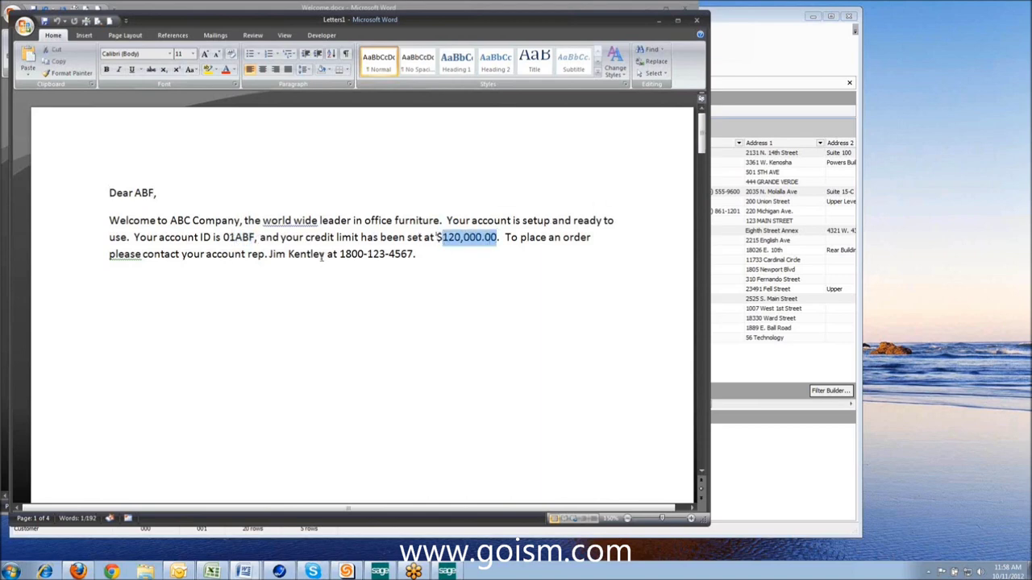
drag(270, 255, 310, 253)
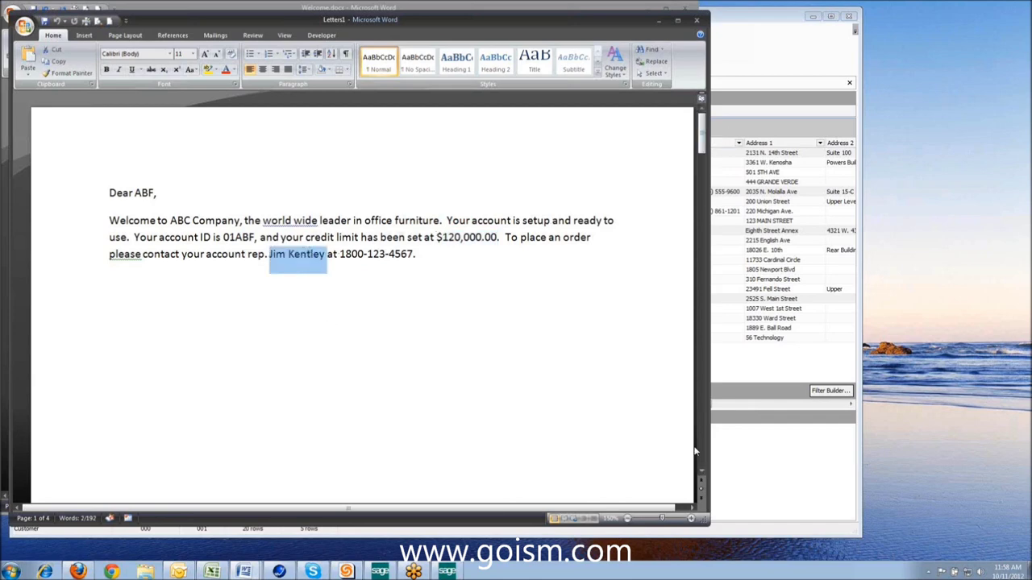
click(701, 472)
click(701, 472)
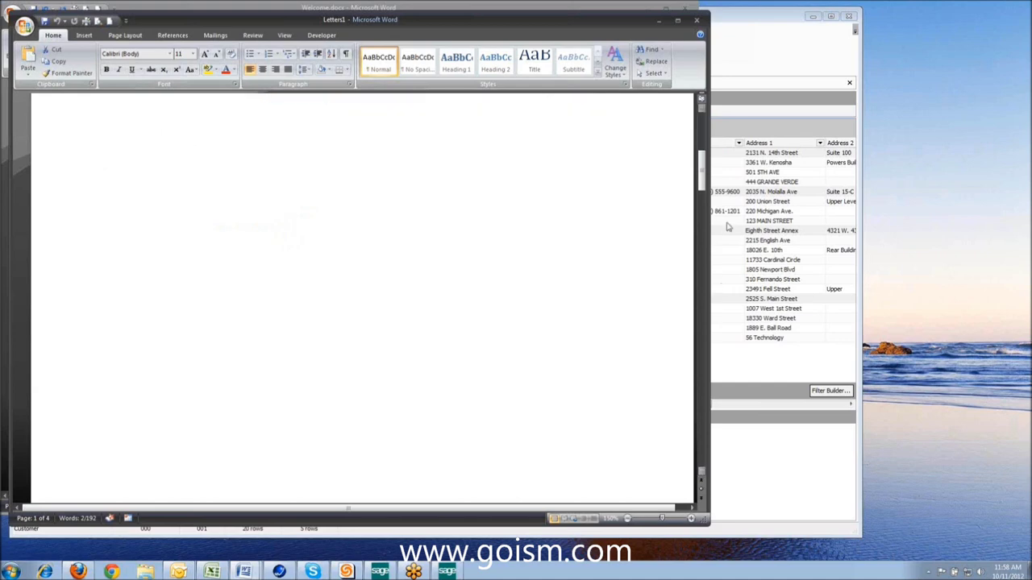
drag(701, 184, 689, 316)
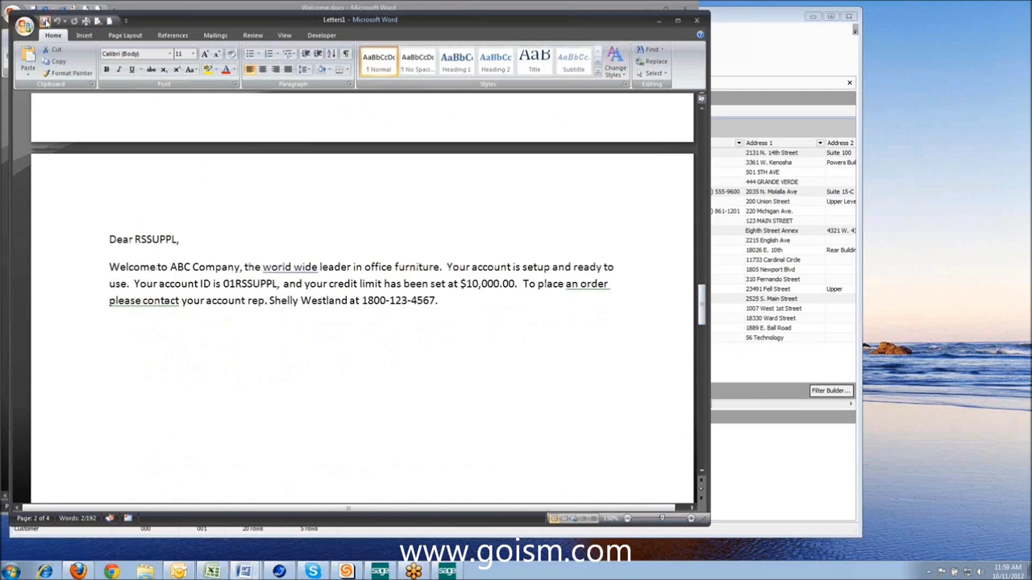
click(45, 20)
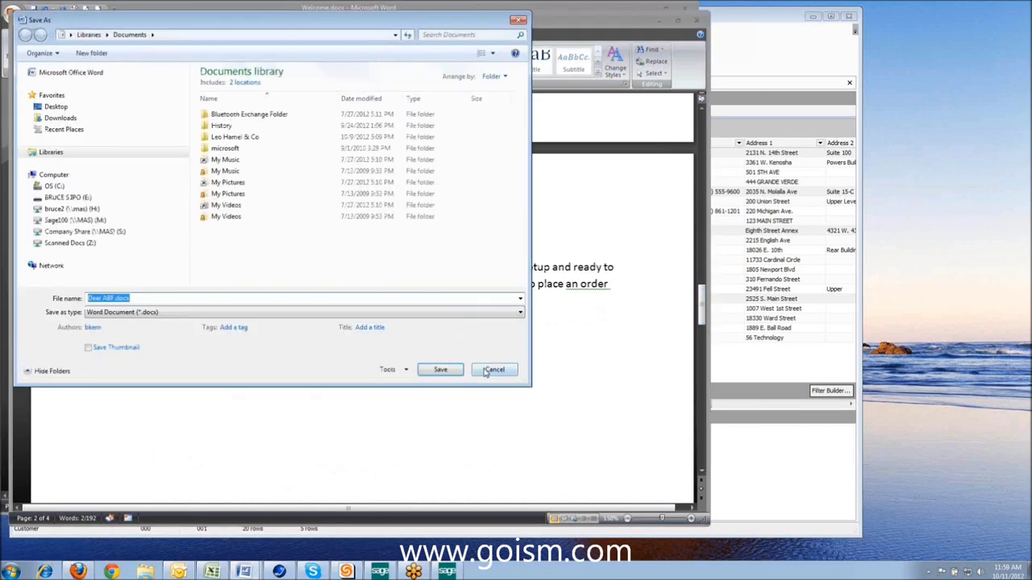
Close Letters1 unsaved and answer No to saving changes to Welcome.docx
click(486, 369)
click(698, 21)
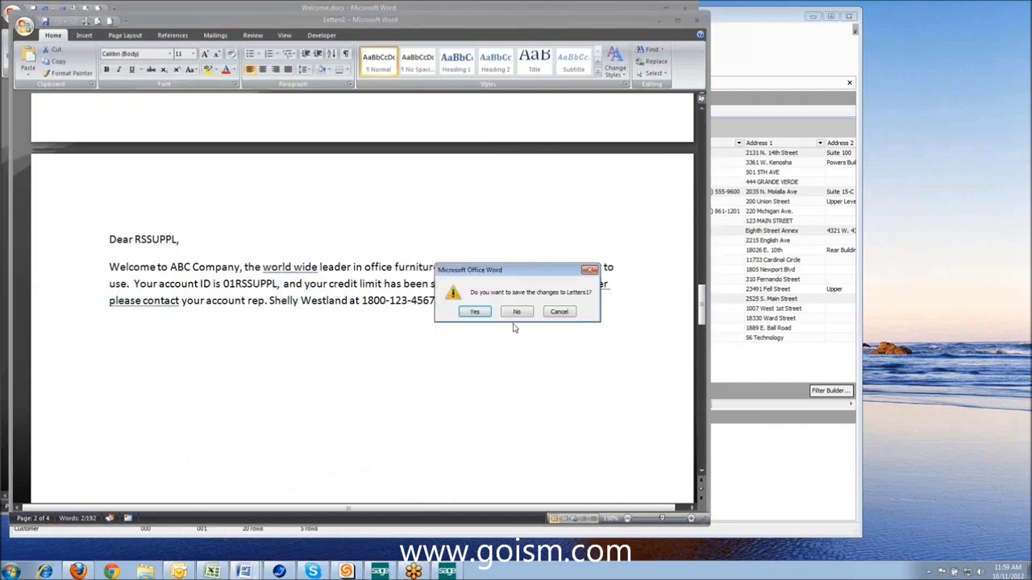
click(466, 314)
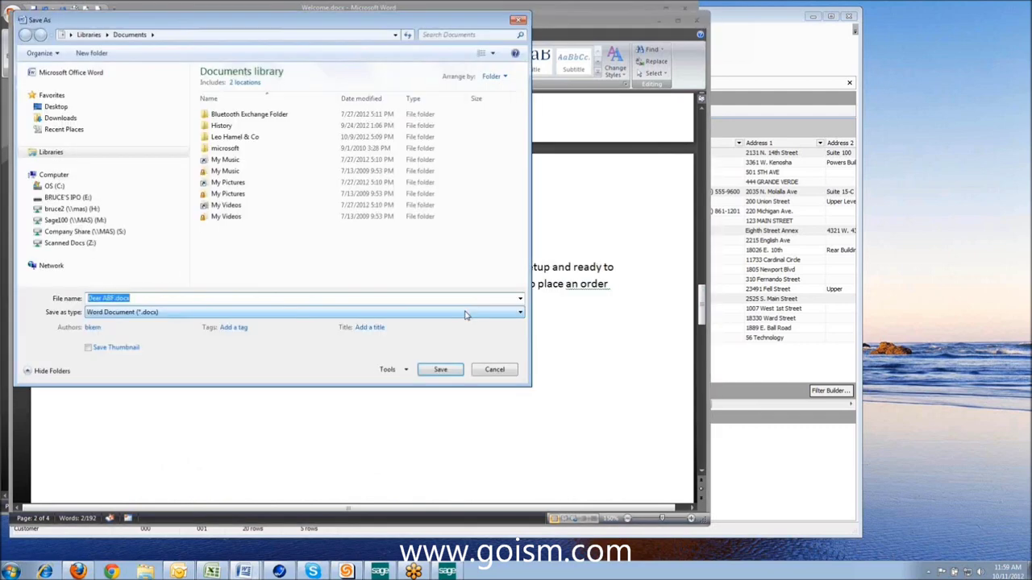
click(442, 372)
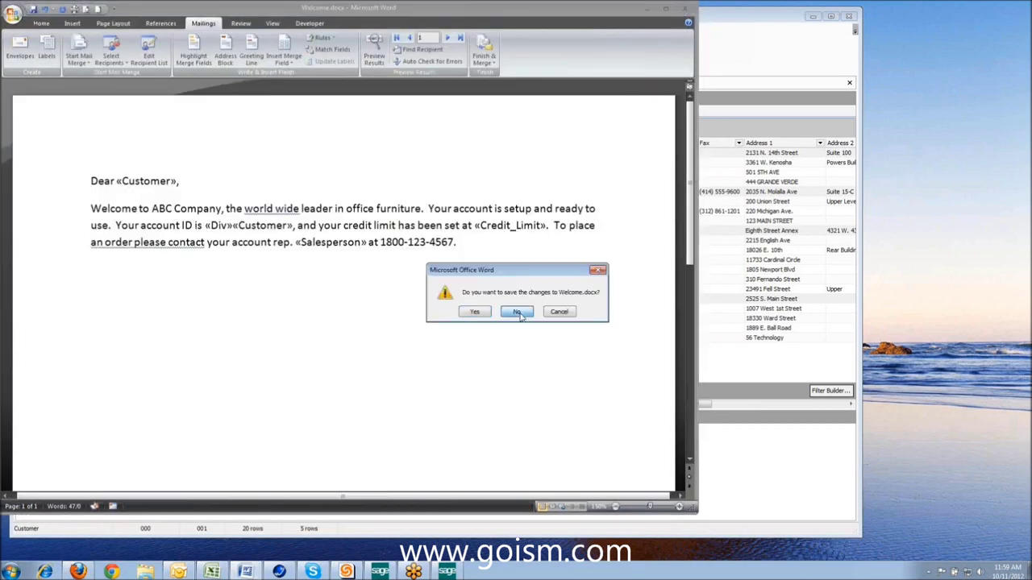
click(518, 314)
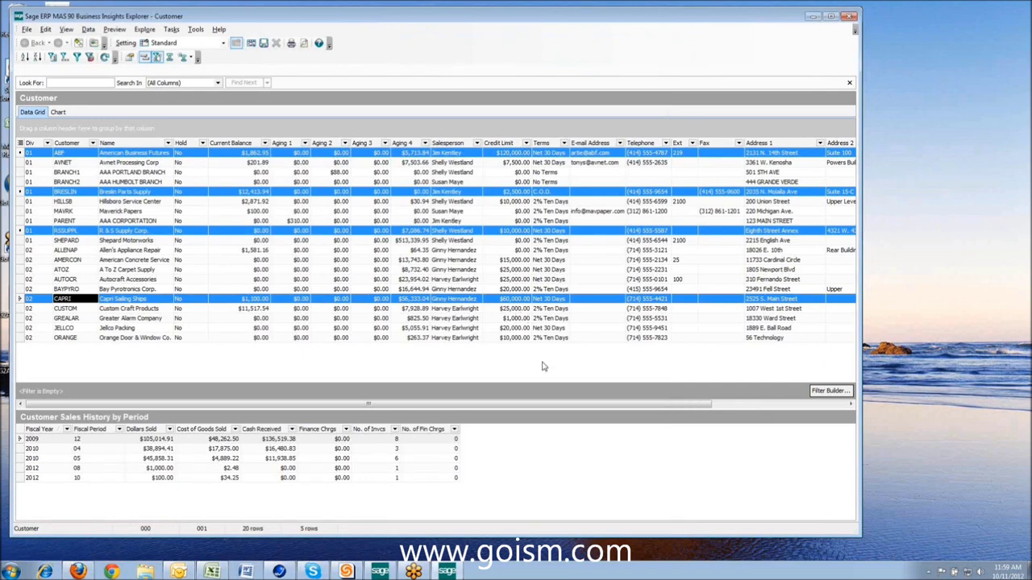
Close Business Insights Explorer and the MAS 90 desktop, then launch MAS 90 440
click(851, 17)
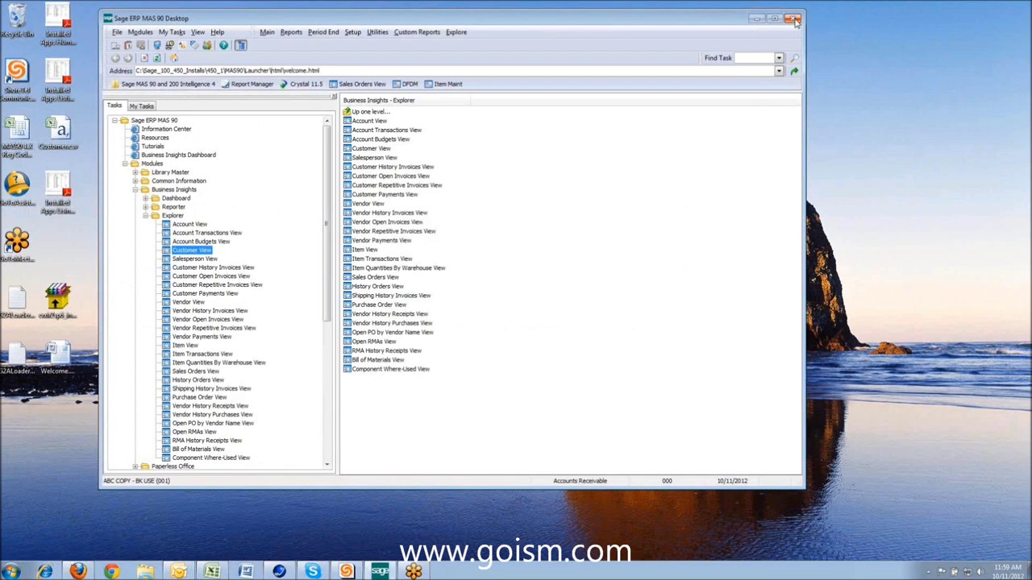
click(792, 18)
click(11, 572)
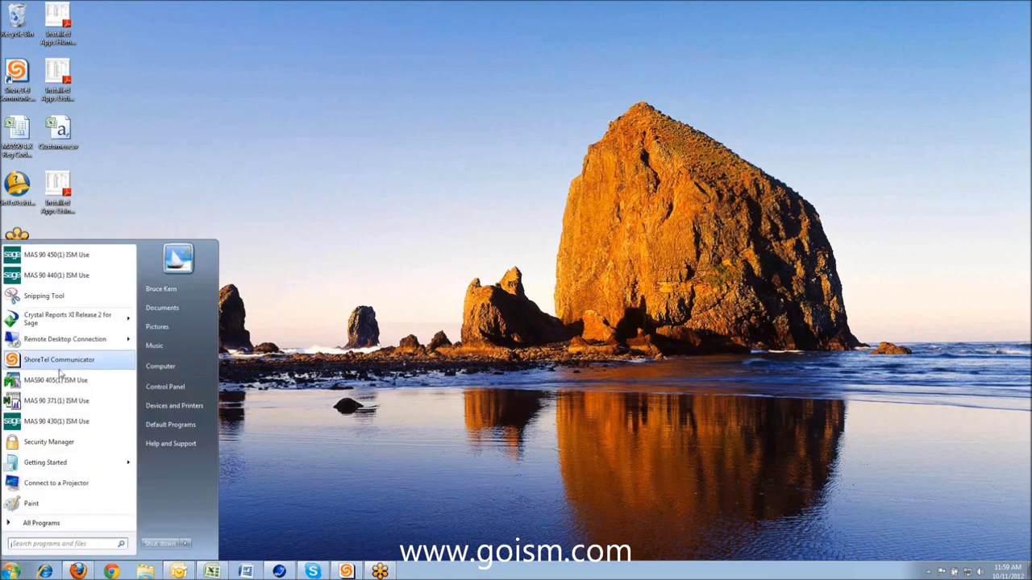
click(72, 277)
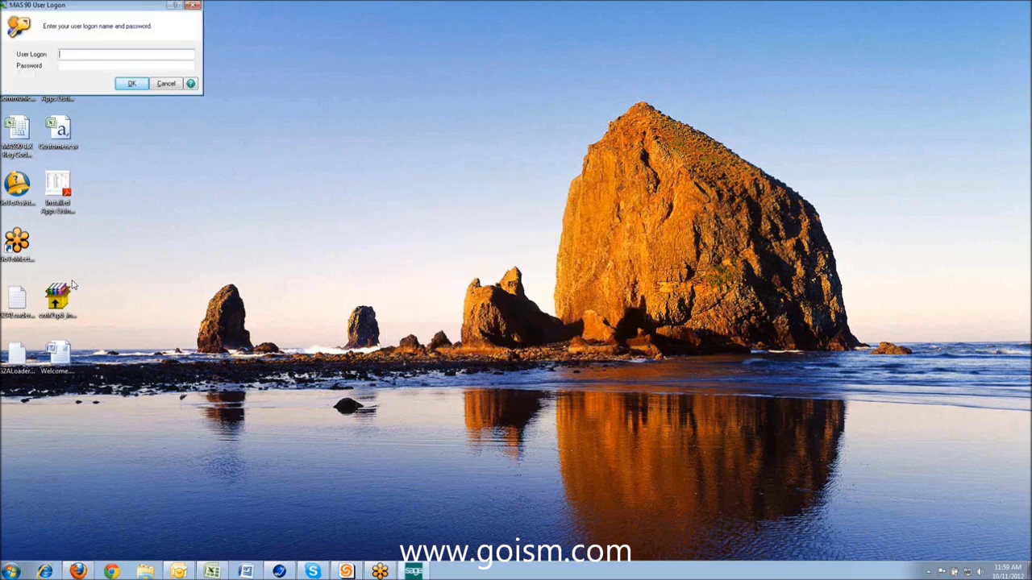
Log on as user 900 and select company ABC
text(900)
key(Return)
text(ABC)
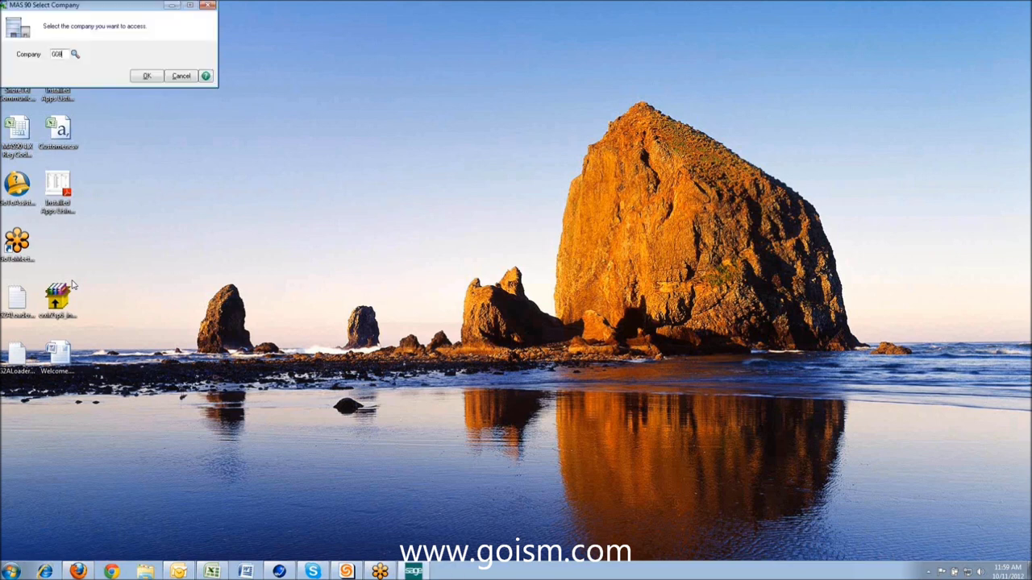
key(Return)
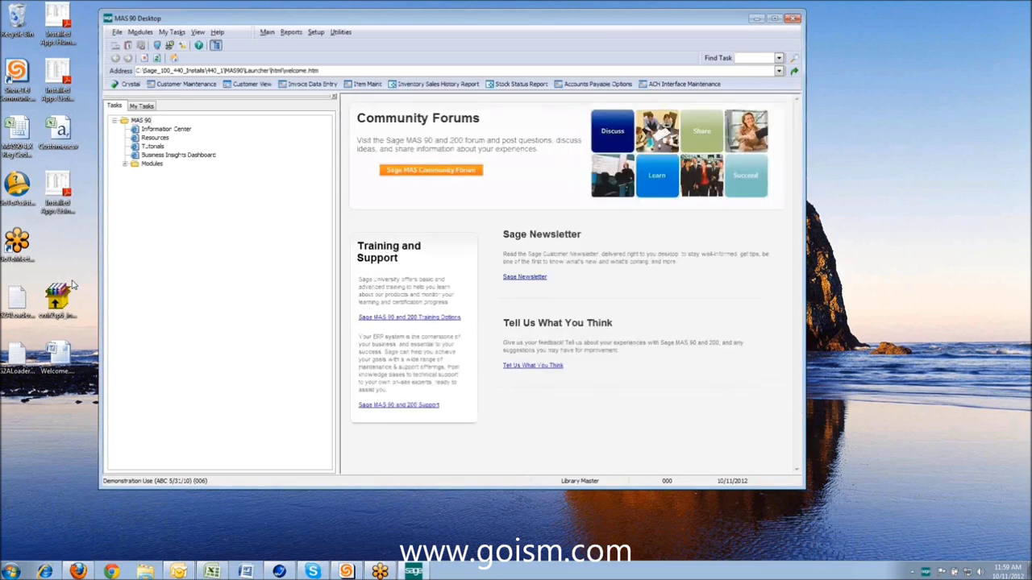
Open Accounts Receivable > Main > Customer Maintenance and accept the proposed accounting date
click(125, 164)
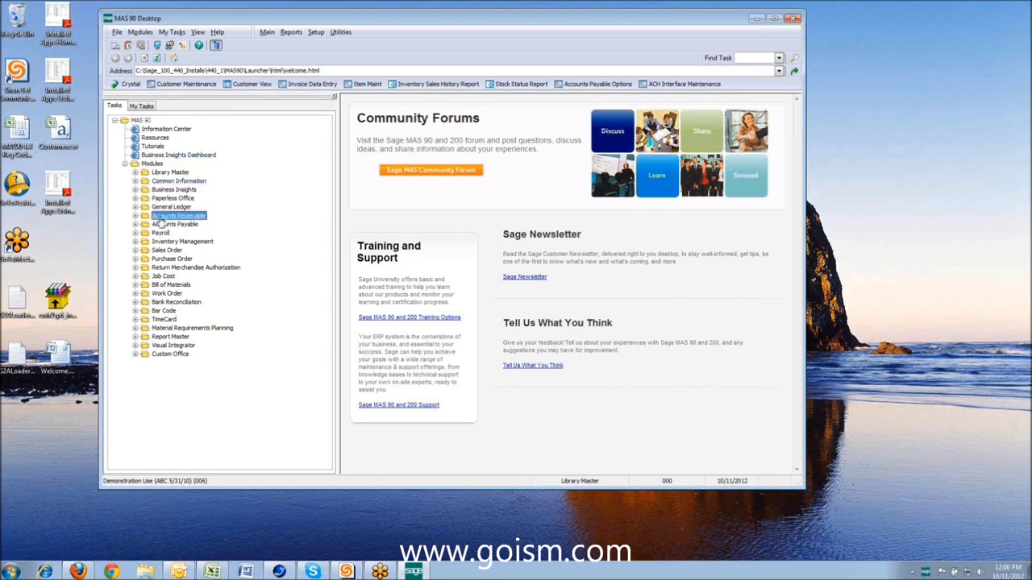
click(160, 219)
click(167, 225)
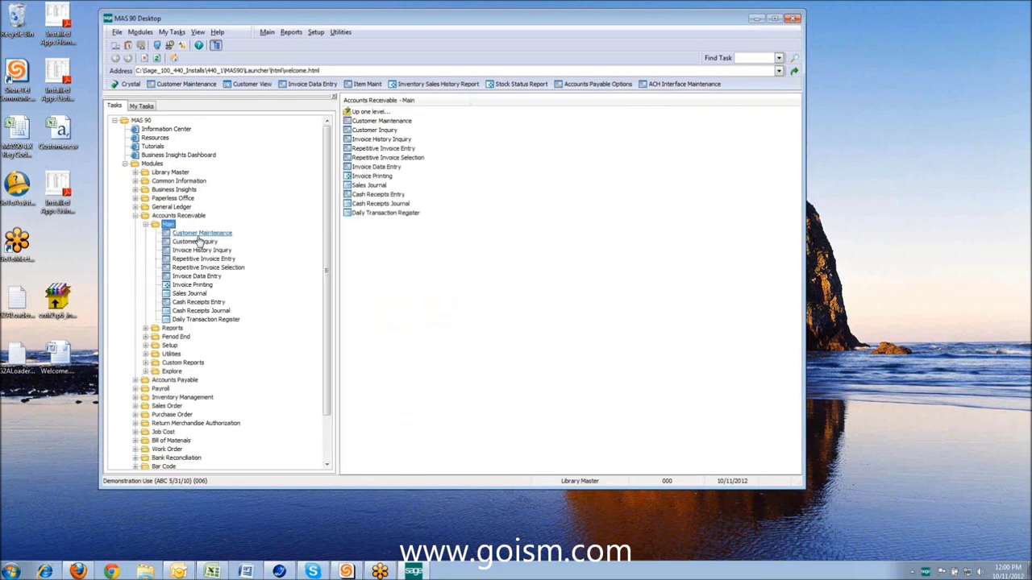
click(201, 233)
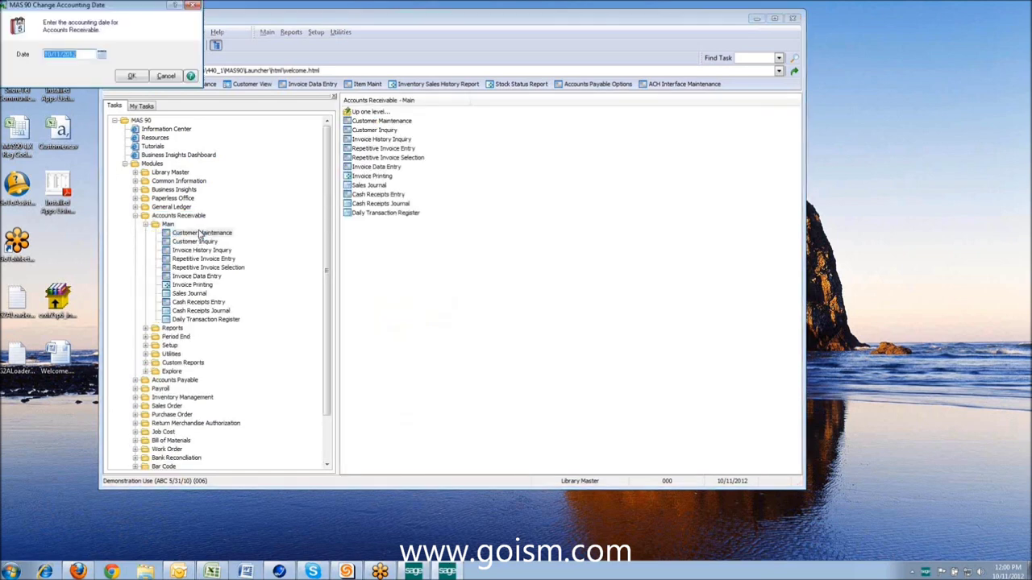
key(Return)
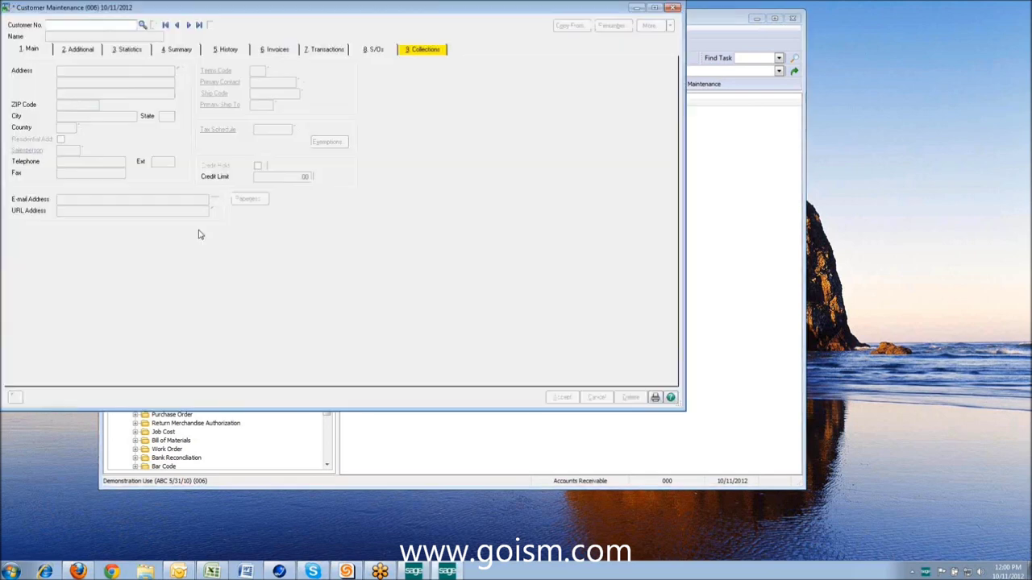
Load first customer 01-ABF, dismiss its memo, and view the 9. Collections tab
click(165, 25)
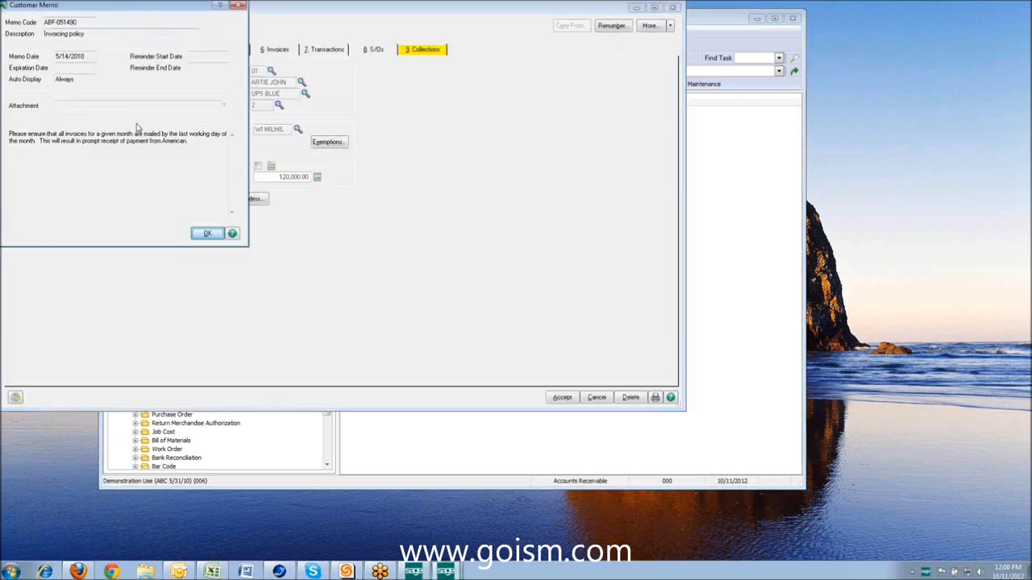
click(198, 238)
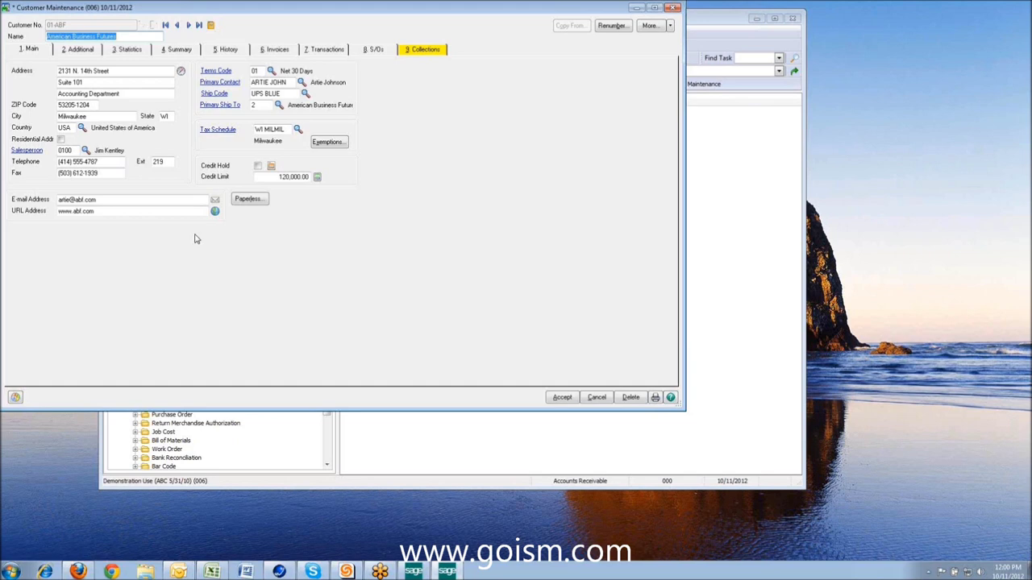
click(421, 50)
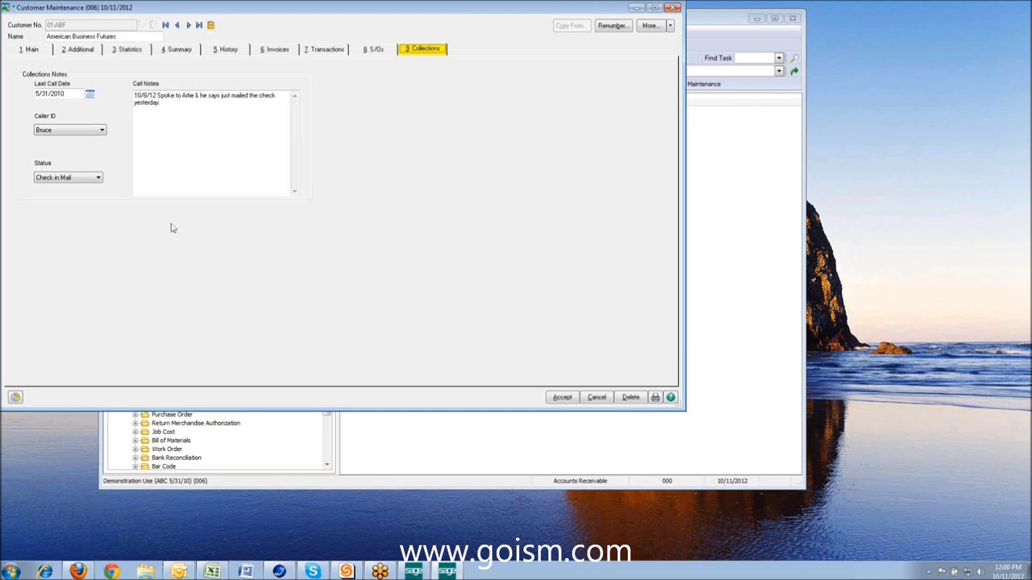
Review the Caller ID and Status options, keeping the existing caller and Check in Mail status
click(102, 131)
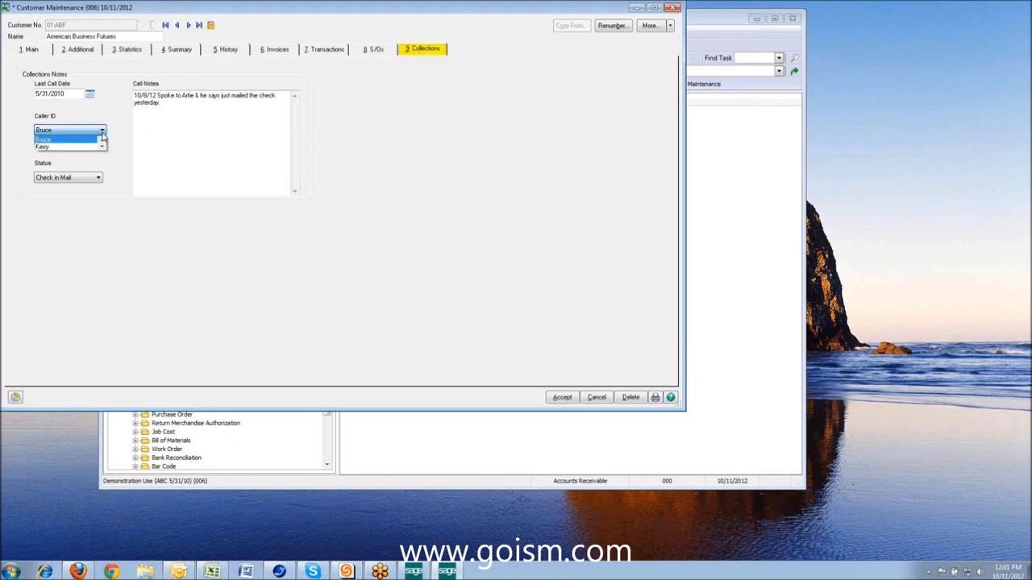
click(103, 138)
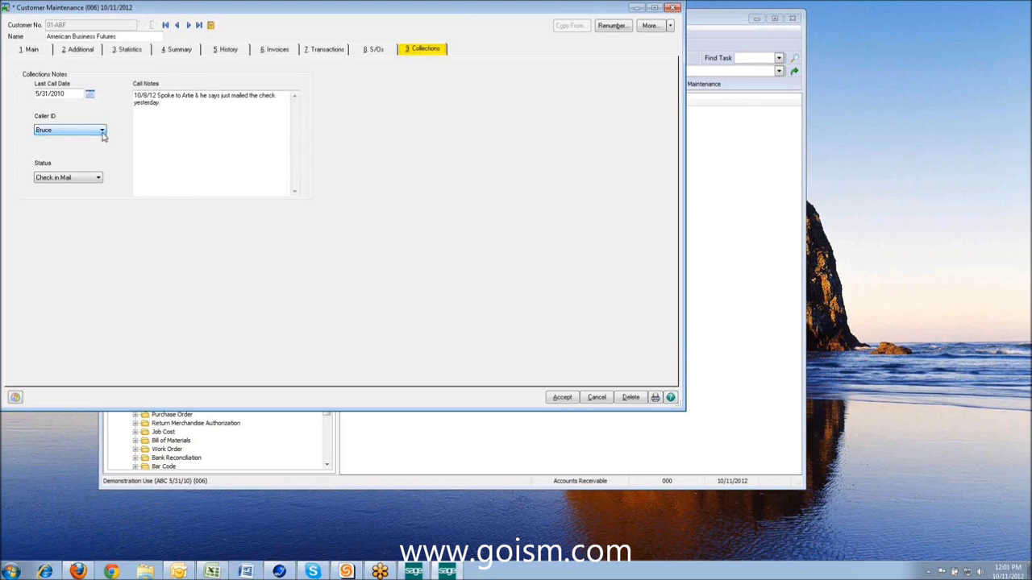
click(98, 181)
click(99, 181)
Advance past AVNET to Breslin Parts Supply and dismiss its customer memo
click(189, 25)
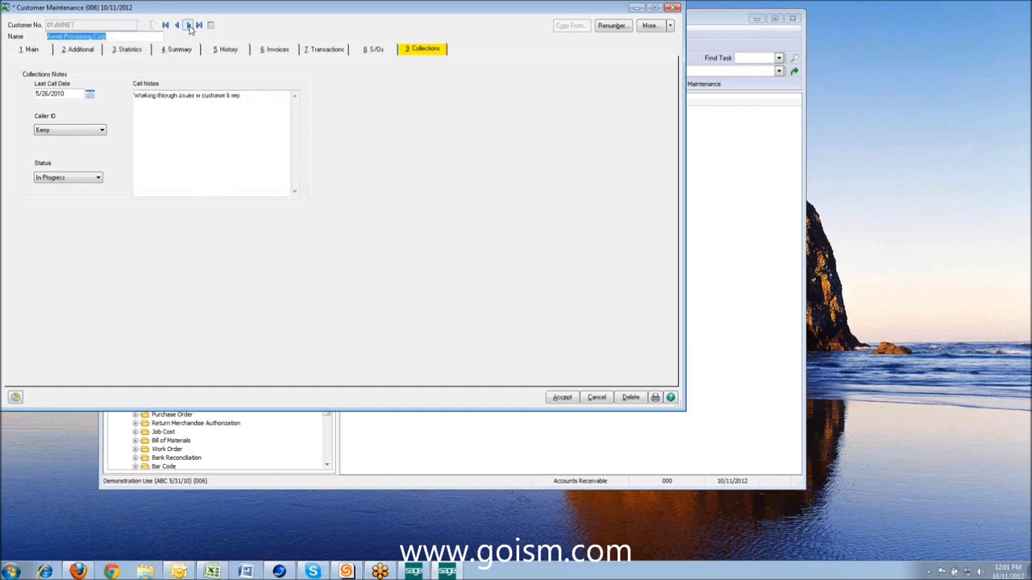
click(189, 25)
click(206, 234)
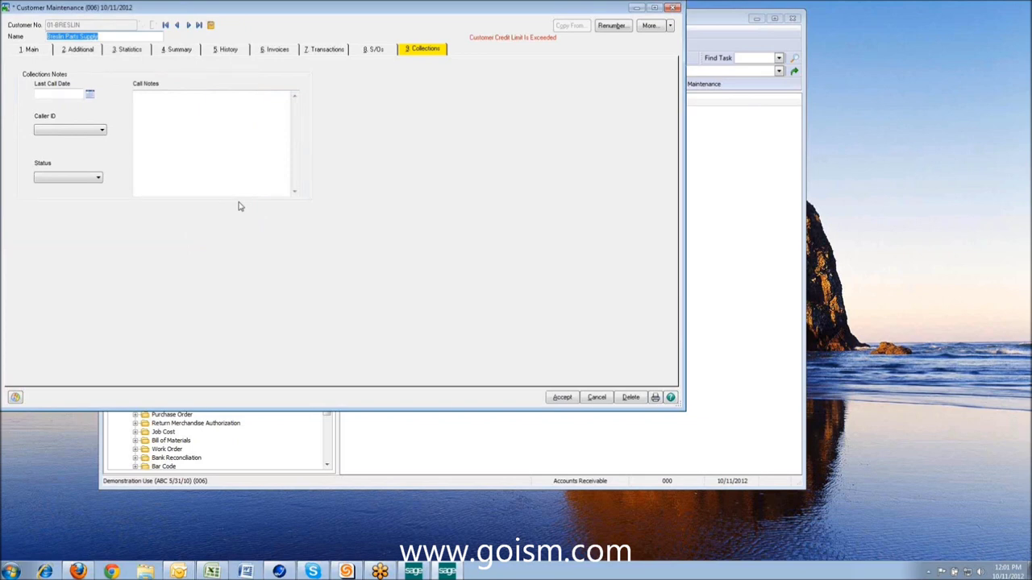
Set the last call date to 10/11/2012 and type the 'Dog ate my invoice' call note
click(90, 95)
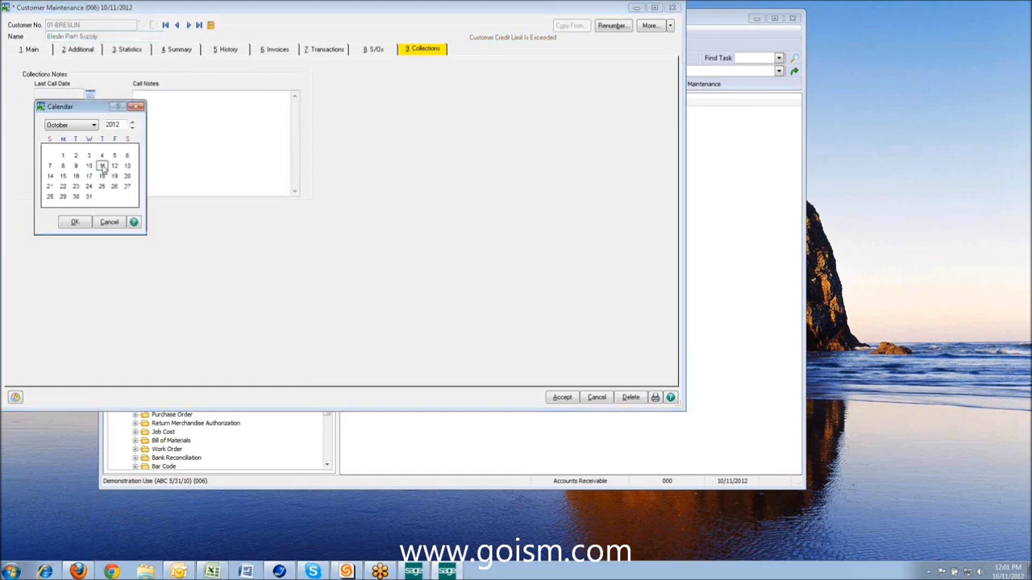
double_click(102, 166)
click(137, 95)
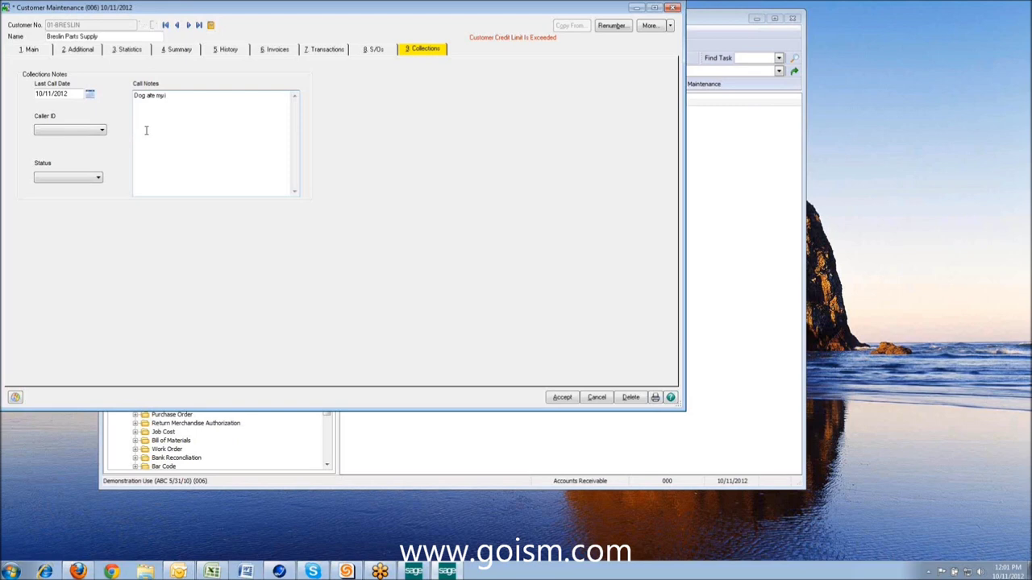
text(Dog ate my invoice, please send a repo)
key(BackSpace)
Choose a caller ID, set status to In Progress, and accept the collections note
click(84, 129)
click(72, 142)
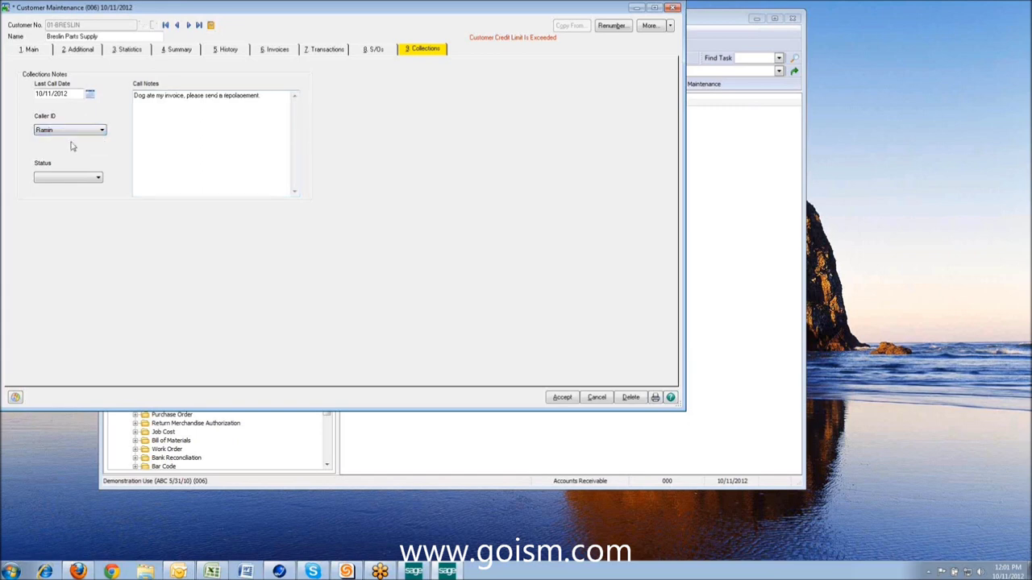
click(84, 180)
click(97, 196)
click(98, 196)
click(98, 195)
click(97, 196)
click(73, 188)
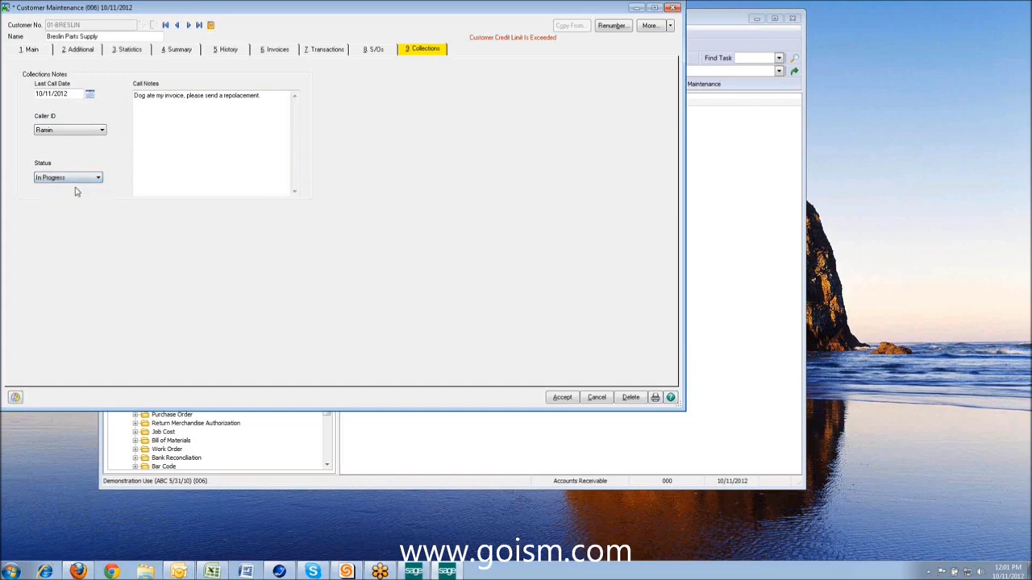
click(562, 397)
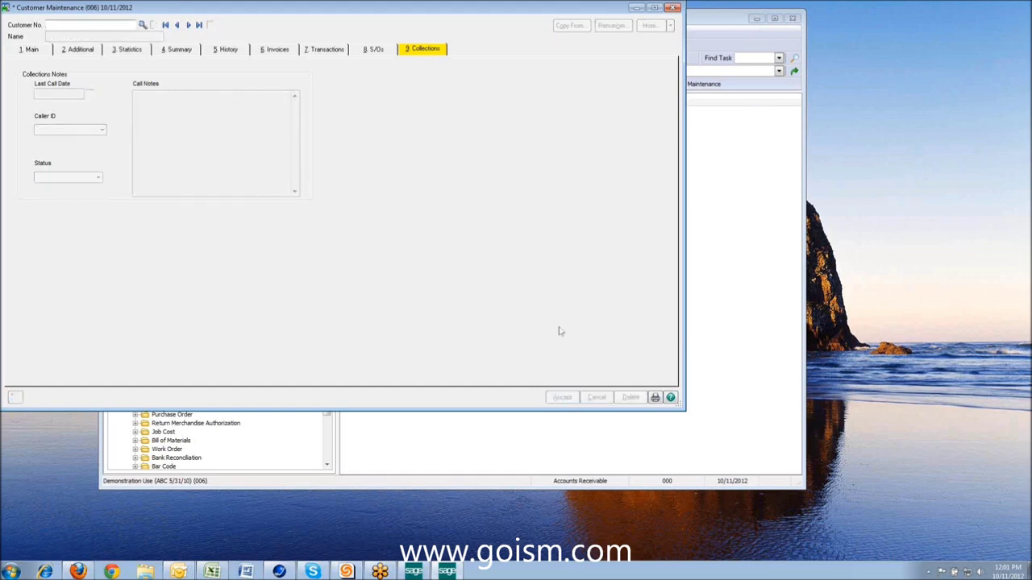
Close Customer Maintenance, open Accounts Receivable Explore > Customer View, and apply the Collections View setting
click(674, 8)
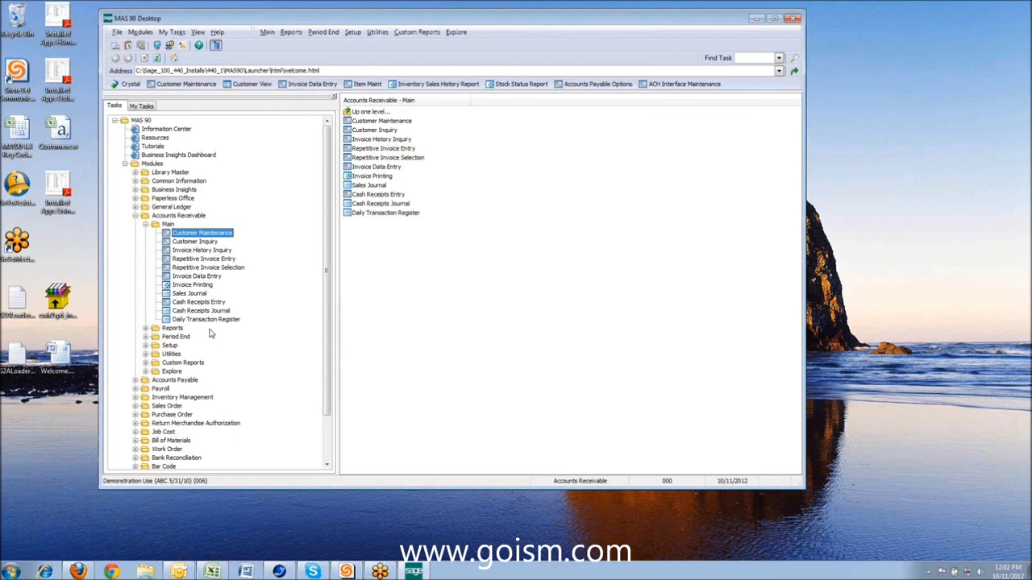
click(146, 224)
click(172, 277)
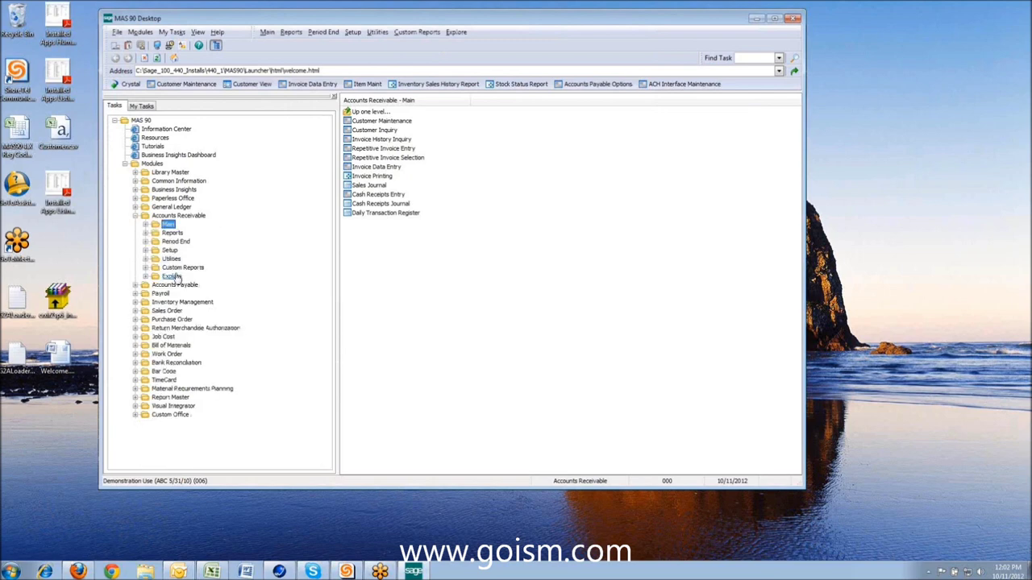
click(197, 286)
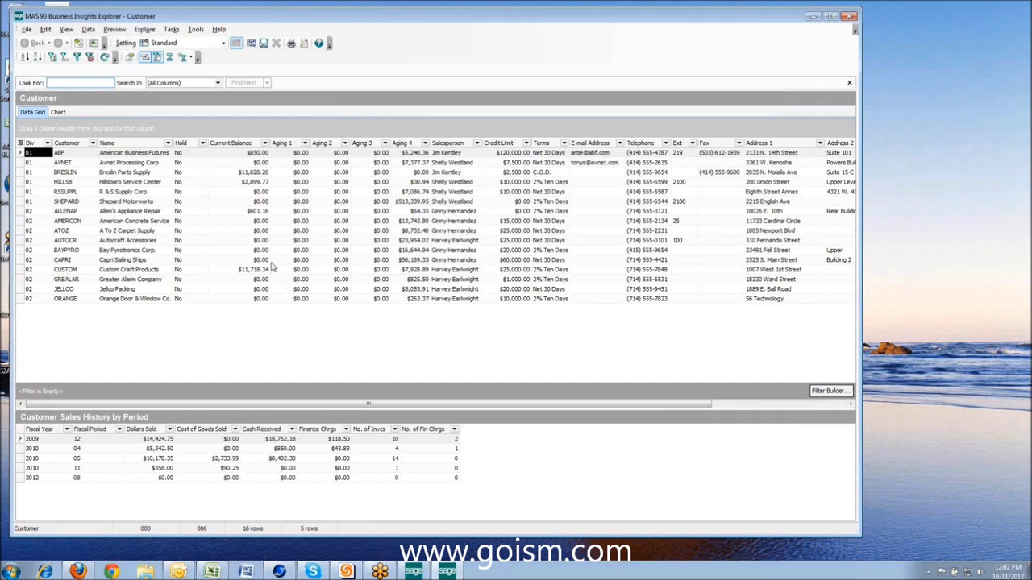
click(222, 44)
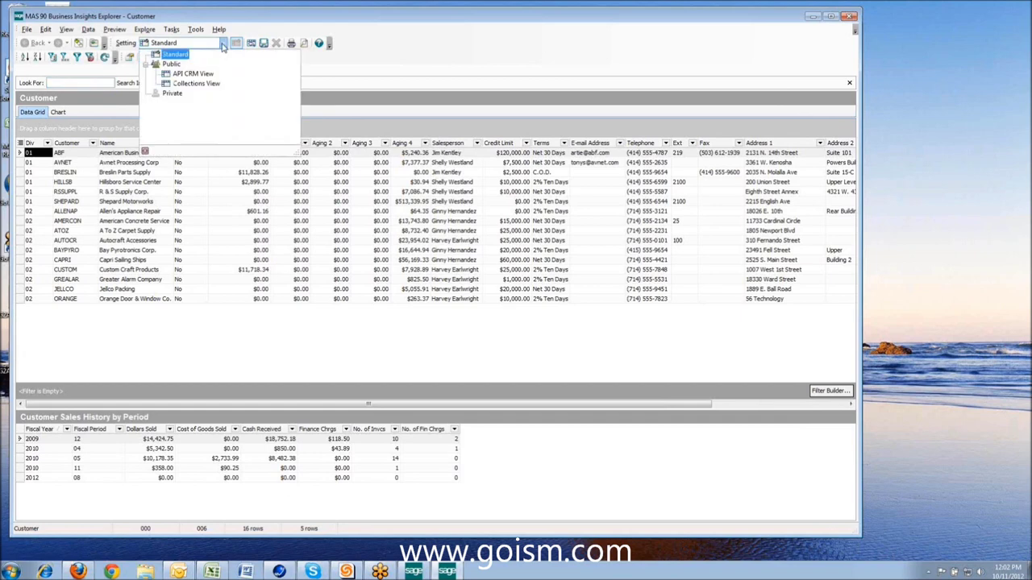
click(193, 84)
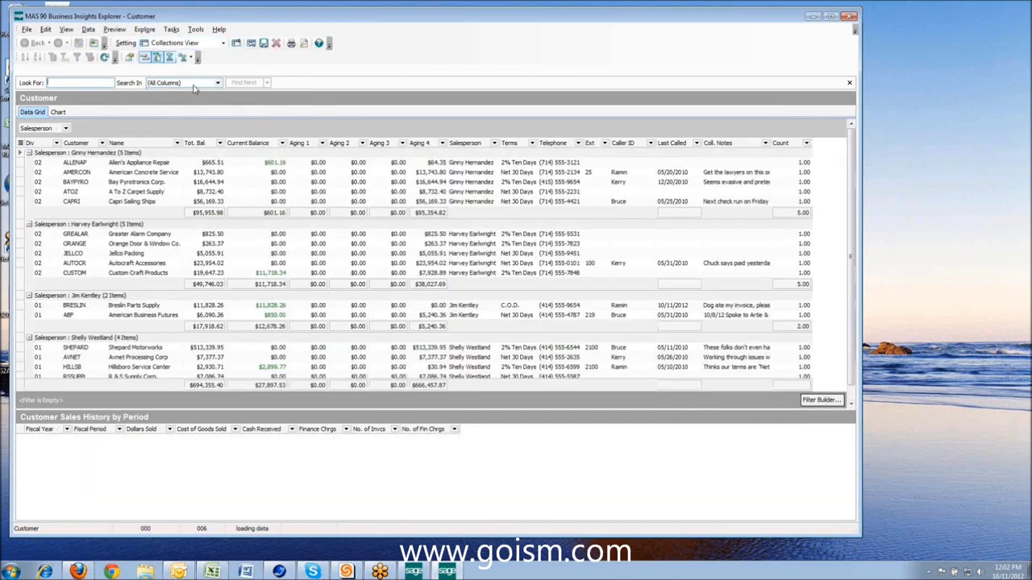
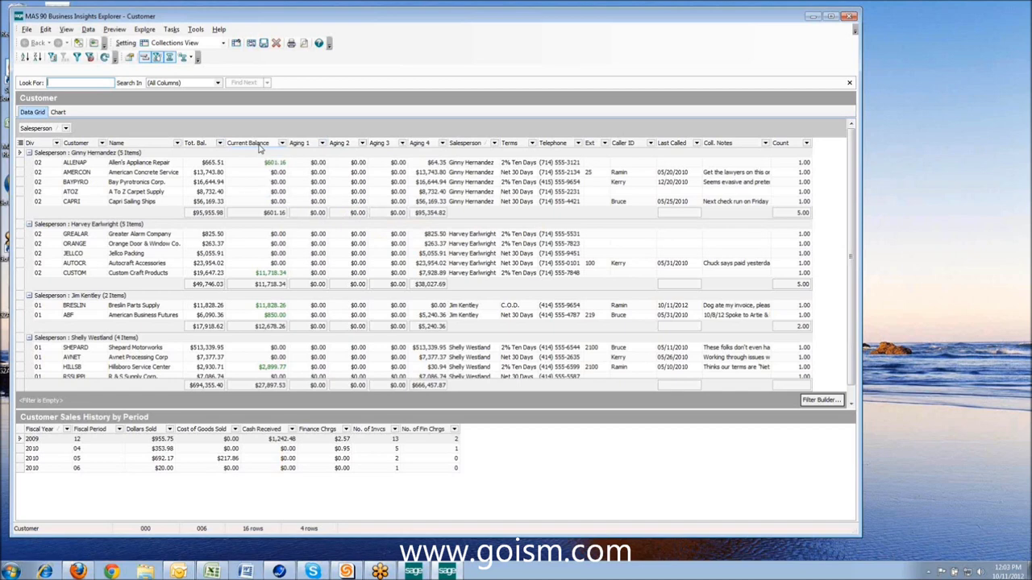
Start a new calculated column named Past Due Amt. from the Current Balance column settings
right_click(260, 148)
click(293, 209)
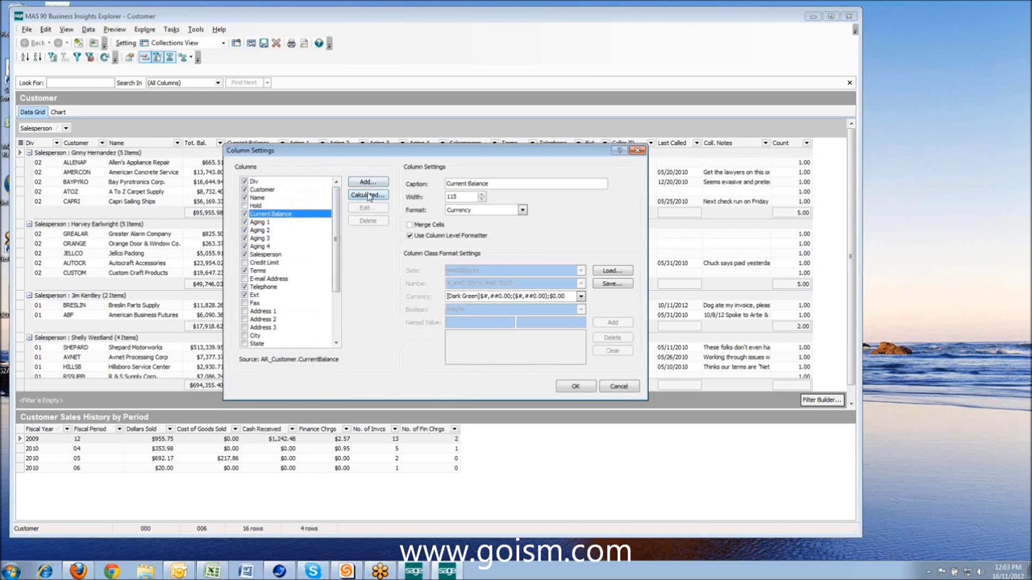
click(366, 197)
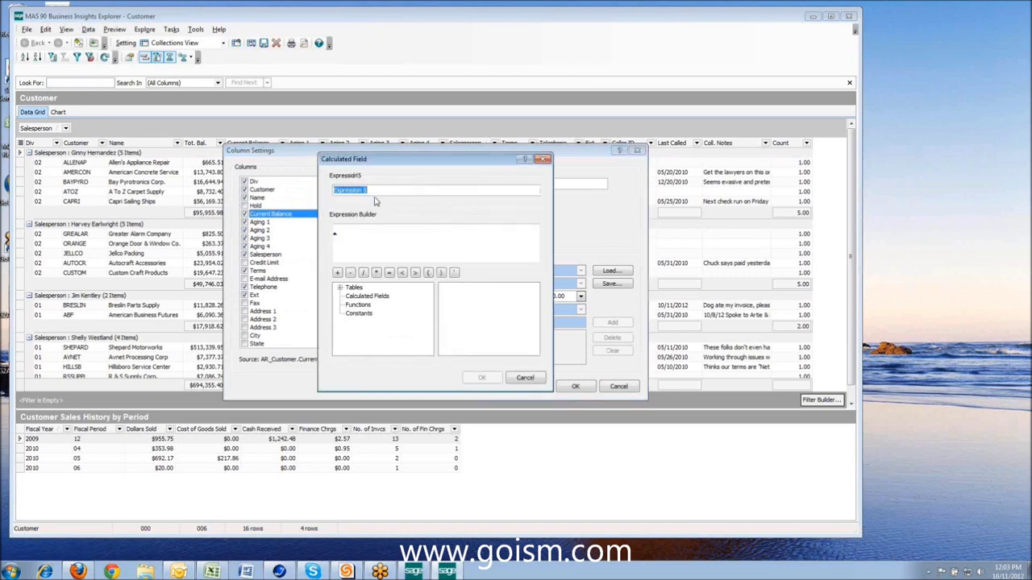
text(Past Due Amt.)
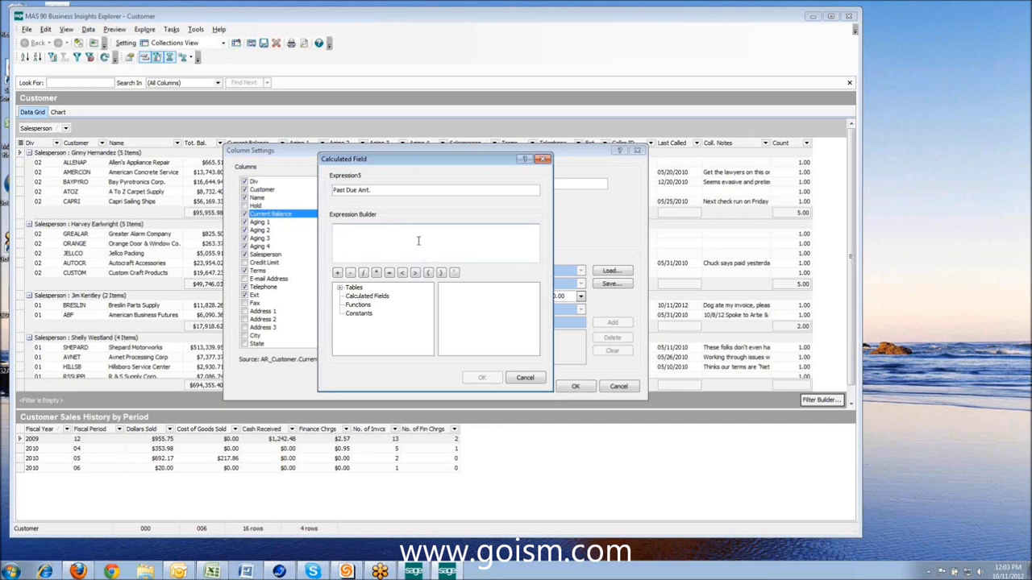
Insert AR_Customer fields AgingCategory1 through AgingCategory4 into the expression
click(340, 290)
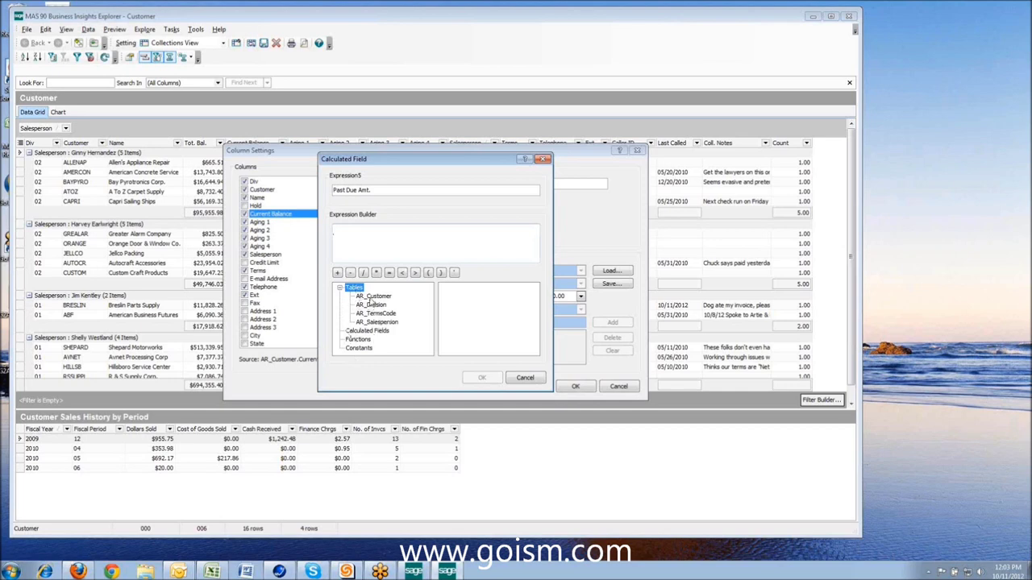
click(371, 298)
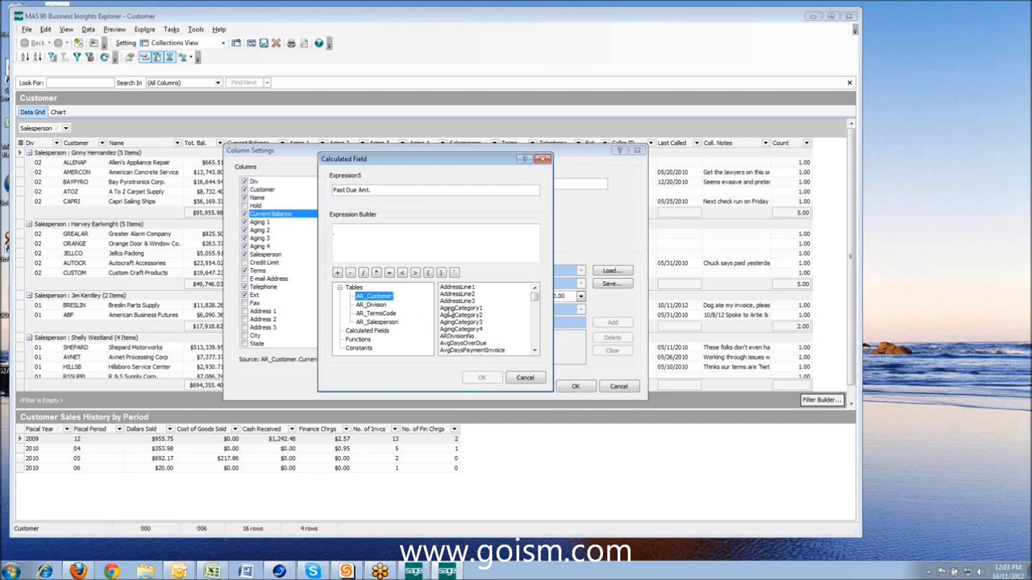
click(450, 310)
double_click(449, 310)
double_click(450, 309)
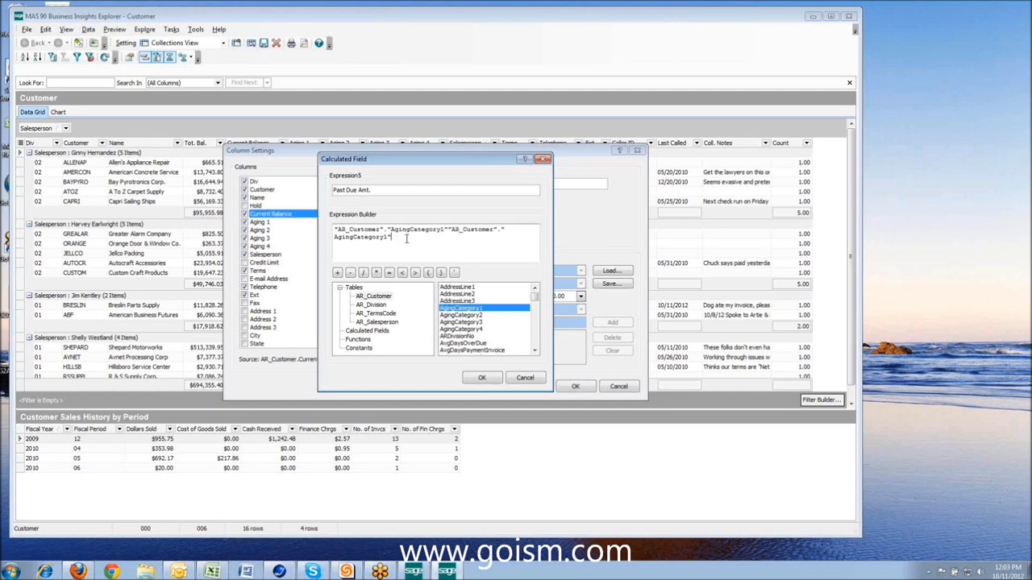
double_click(461, 315)
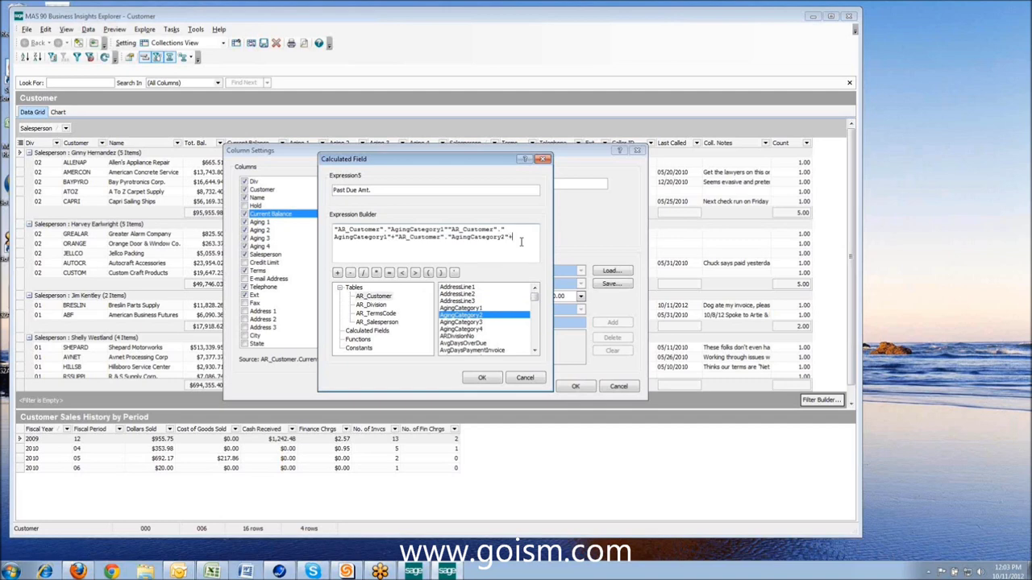
click(479, 323)
double_click(478, 323)
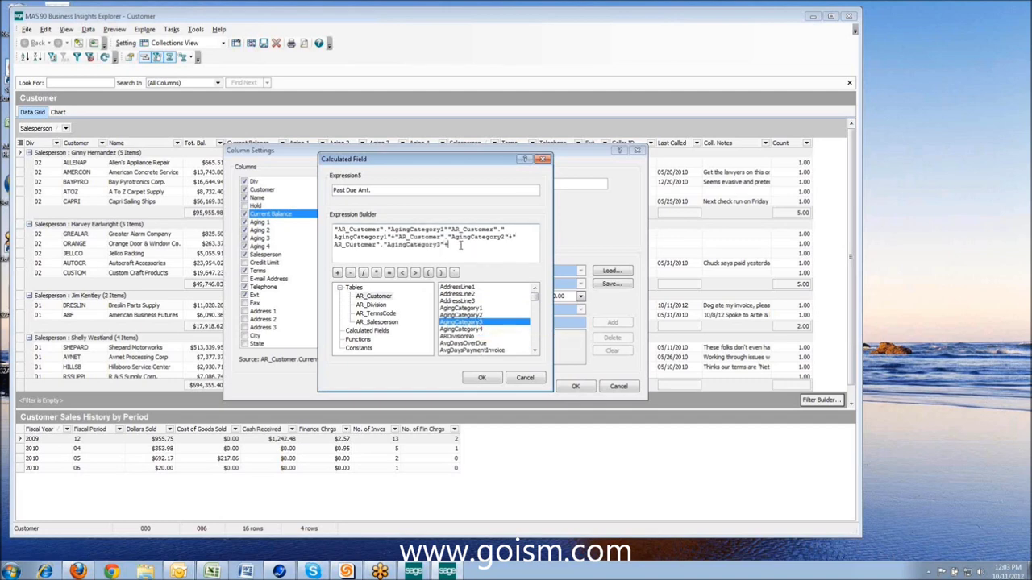
double_click(479, 328)
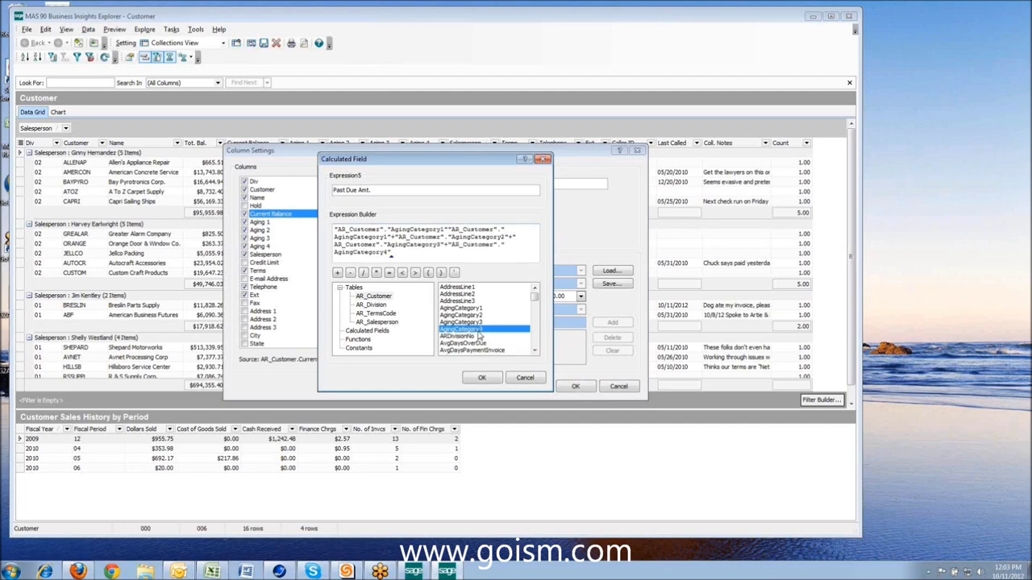
Try to accept the formula and dismiss the two invalid expression warnings
click(482, 378)
click(593, 325)
click(482, 379)
click(605, 326)
Rebuild the expression as AgingCategory1+AgingCategory2+AgingCategory3+AgingCategory4 and accept it
key(ctrl+a)
key(Delete)
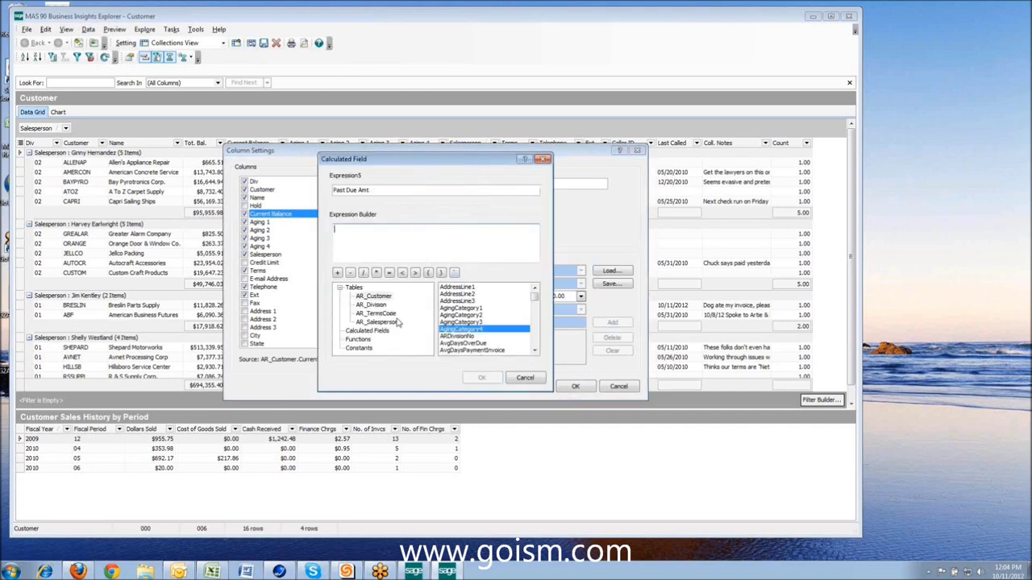
double_click(471, 308)
click(464, 232)
text(+)
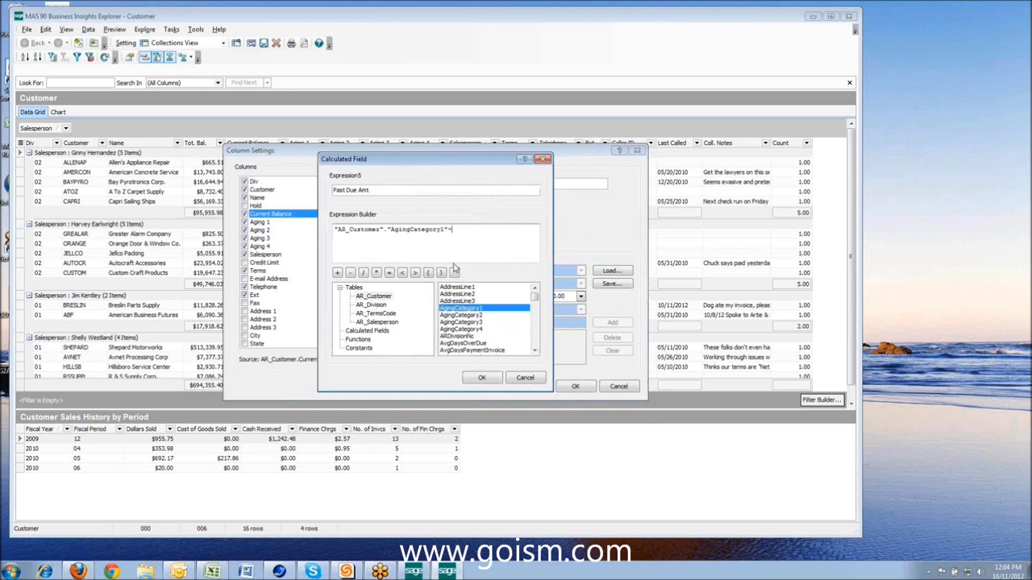
double_click(466, 314)
text(+)
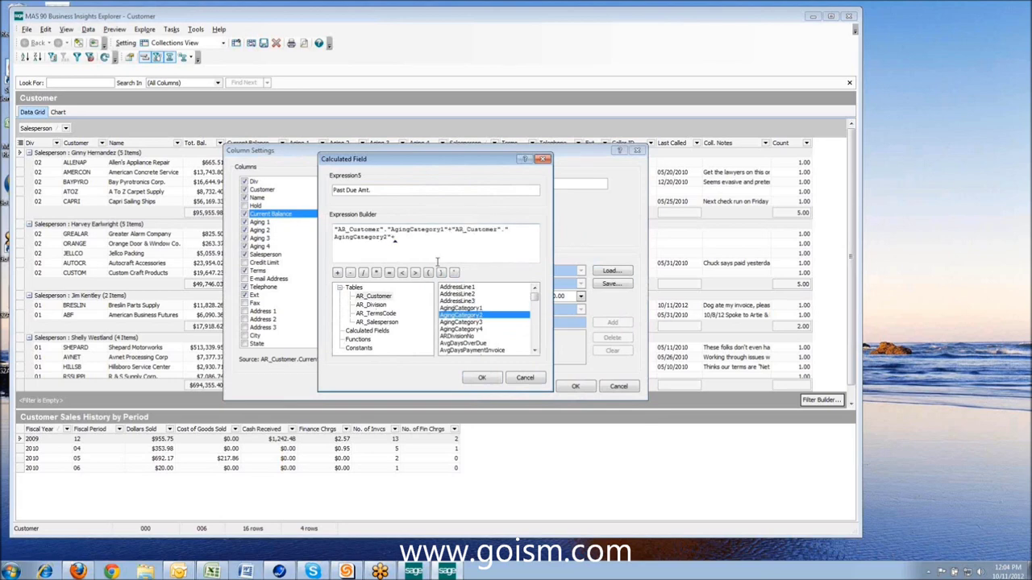
double_click(466, 322)
text(+)
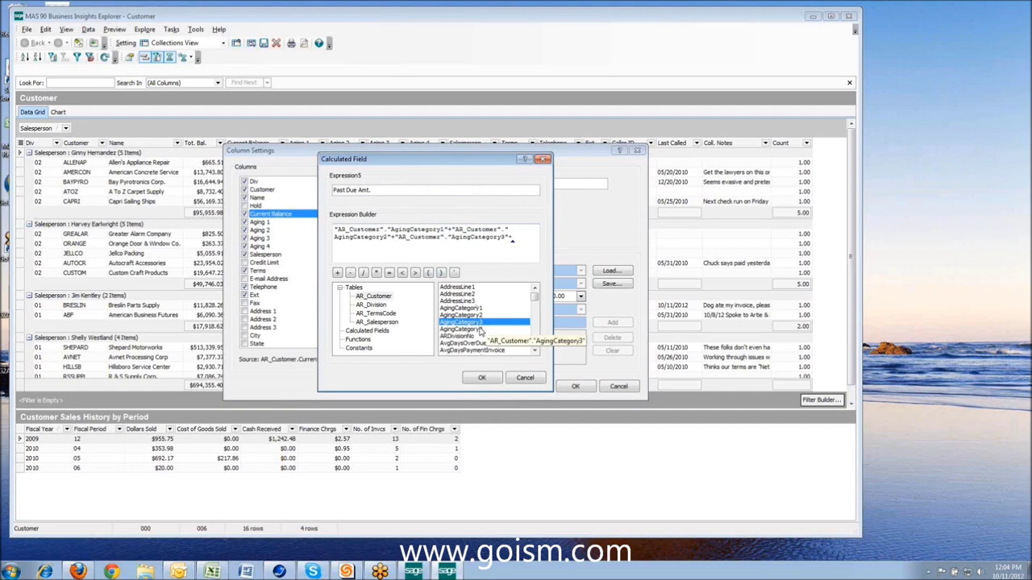
double_click(480, 329)
click(481, 377)
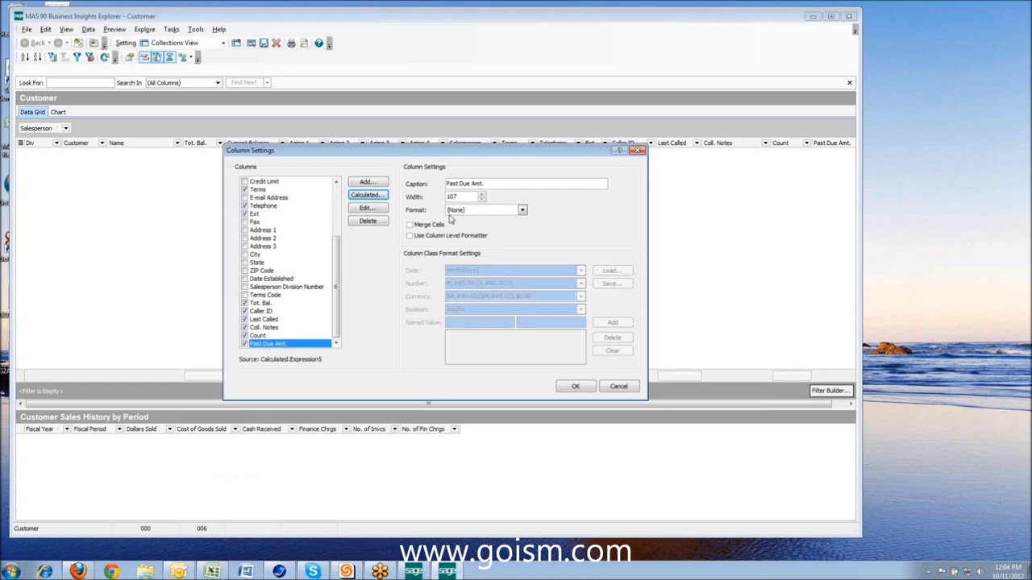
Format Past Due Amt. as Currency with column-level formatting and a Red color tag
click(521, 210)
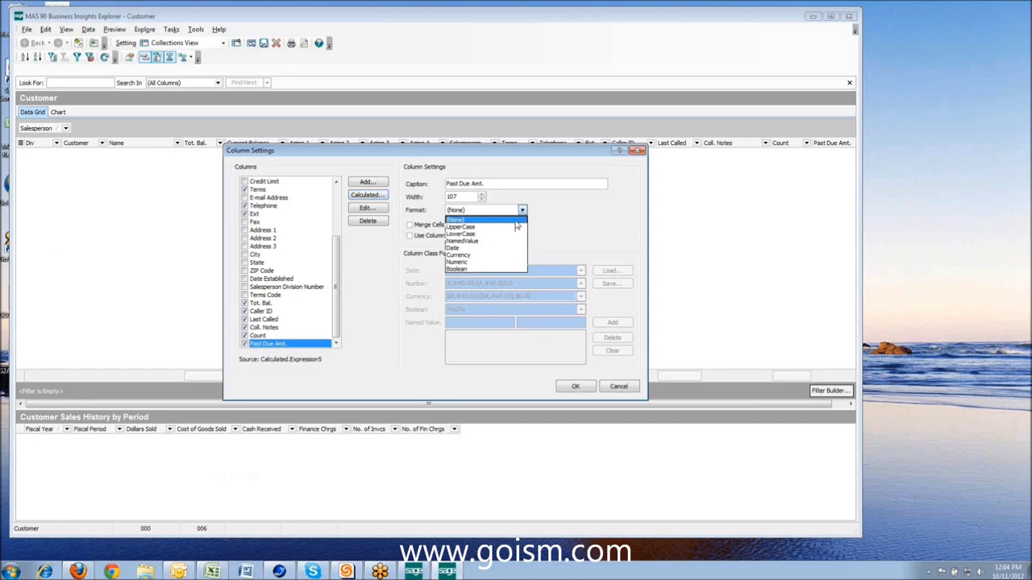
click(486, 256)
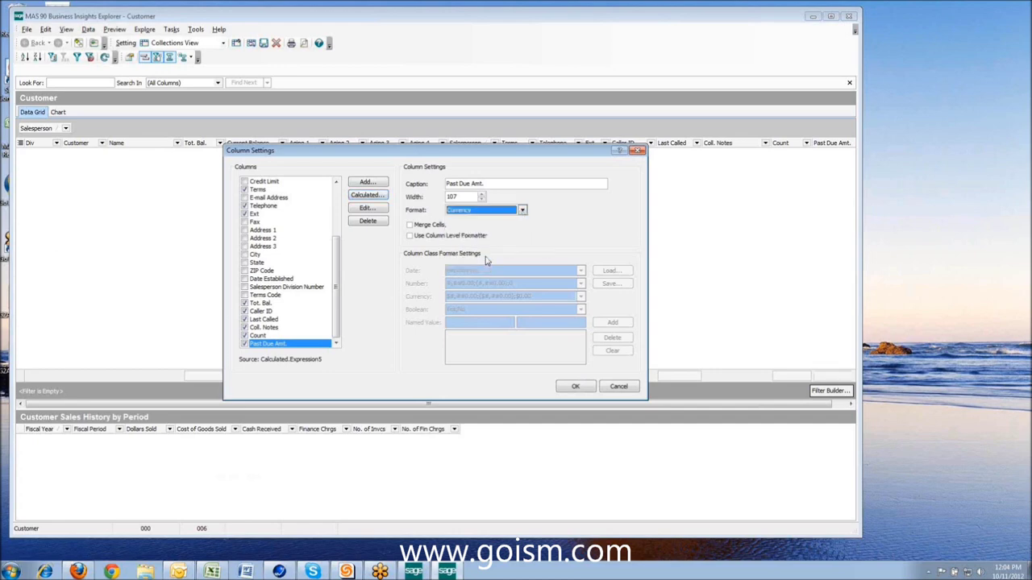
click(409, 235)
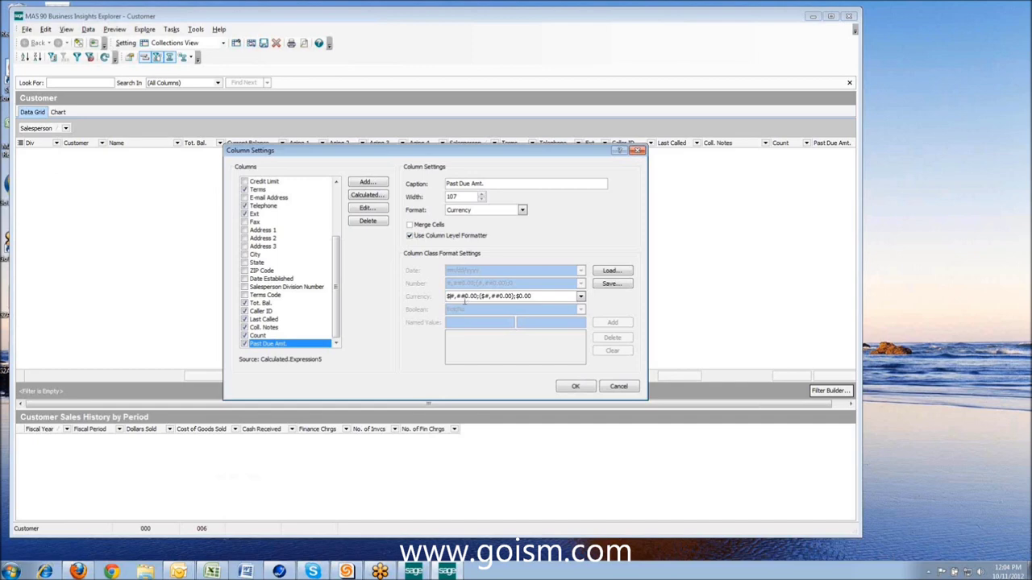
right_click(451, 298)
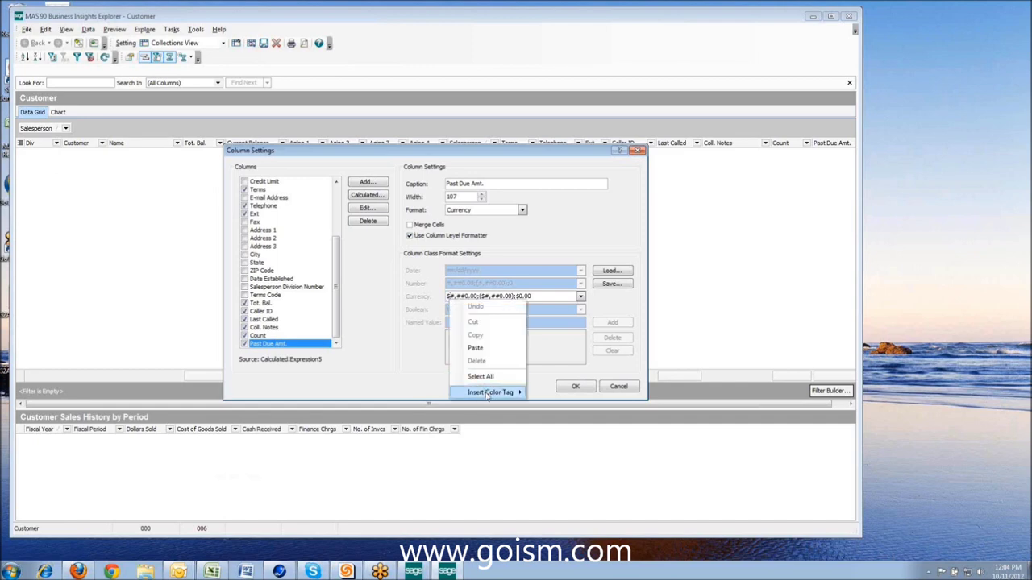
mouse_move(499, 395)
click(550, 488)
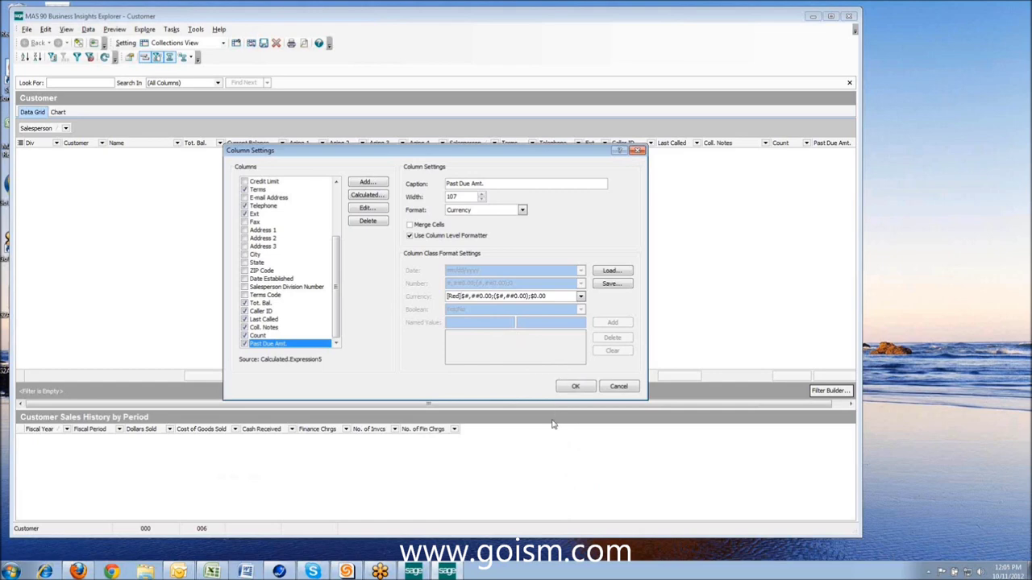
click(568, 391)
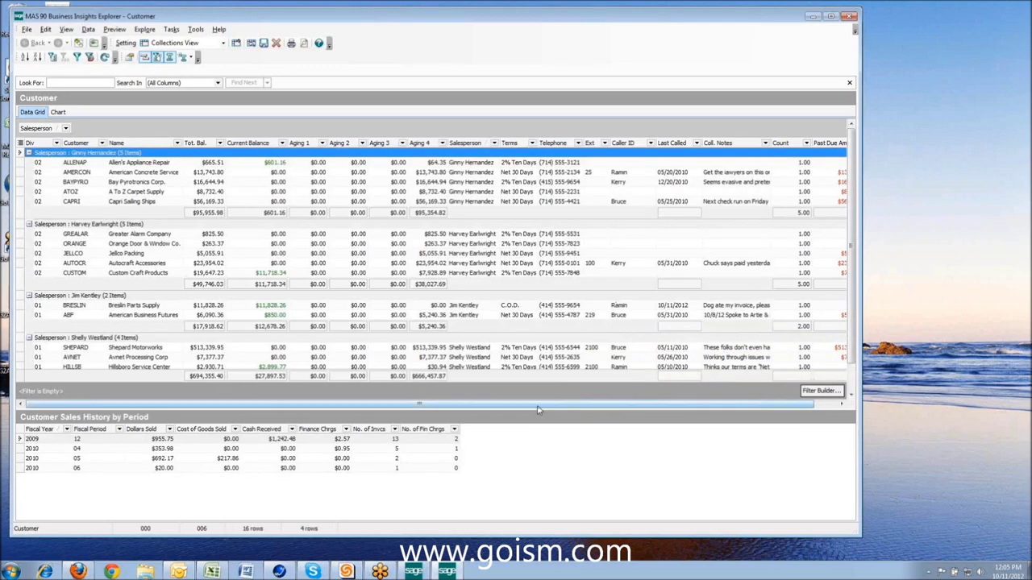
Sort by Past Due Amt., move it beside Current Balance, and open Aging 4's column settings
click(826, 143)
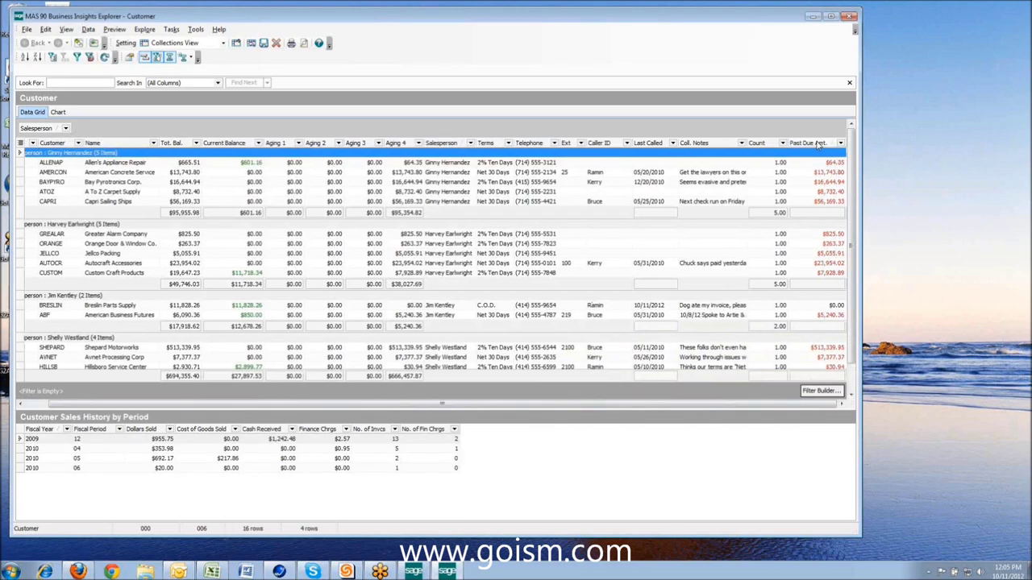
drag(814, 142, 282, 146)
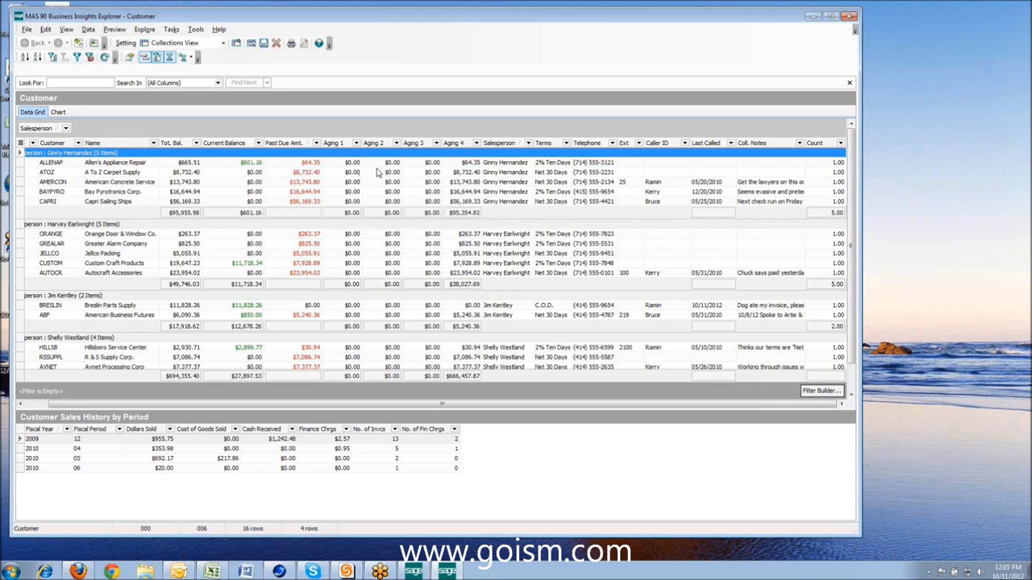
right_click(455, 145)
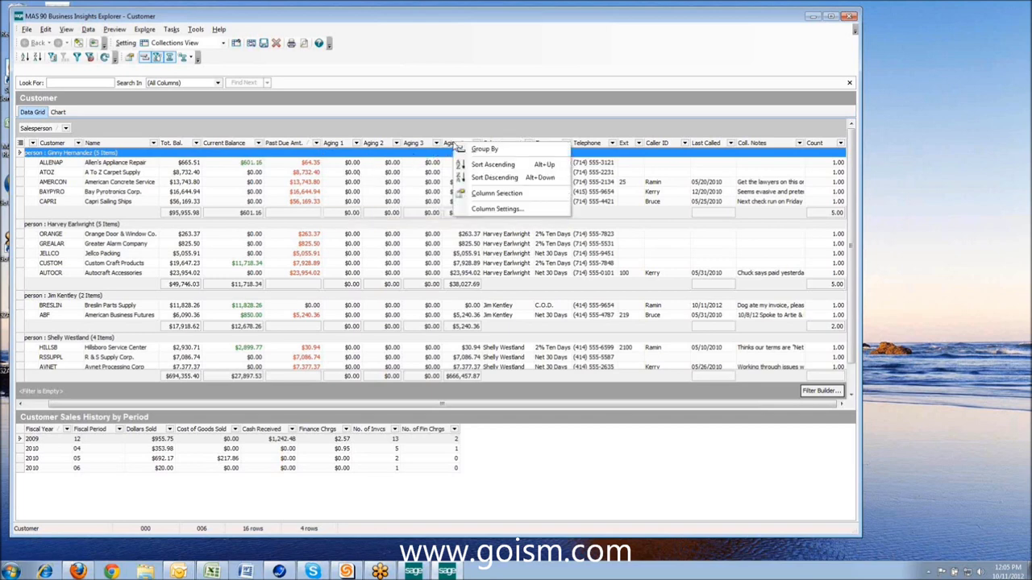
click(482, 211)
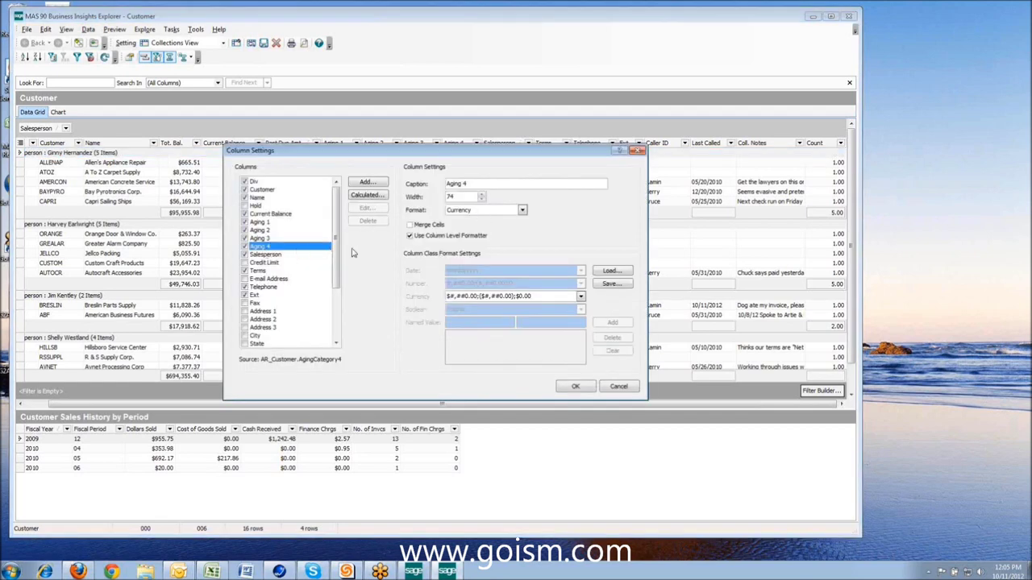
Add a Red color tag to Aging 4's Currency format and apply it
right_click(450, 298)
mouse_move(501, 393)
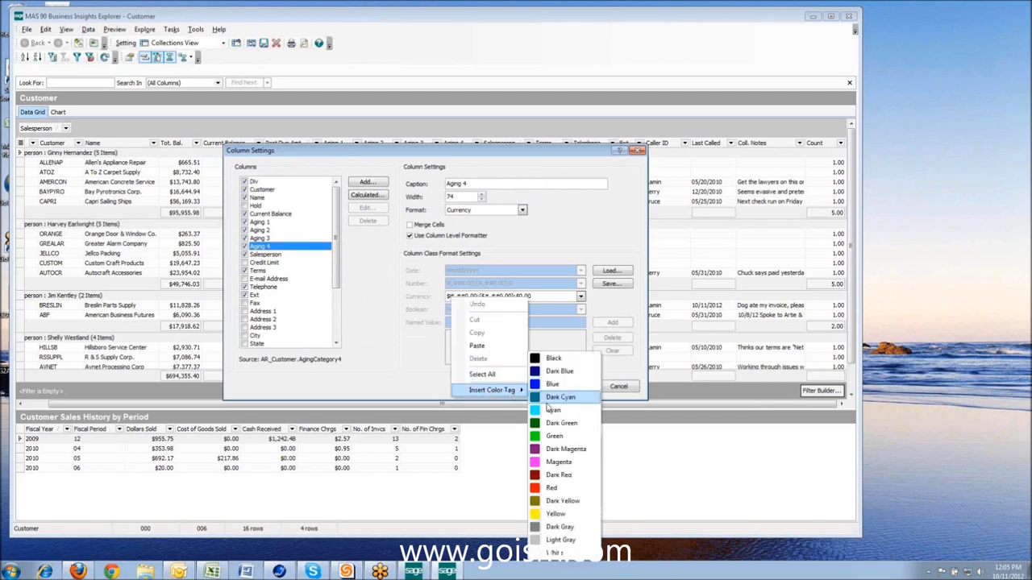
click(556, 496)
click(575, 386)
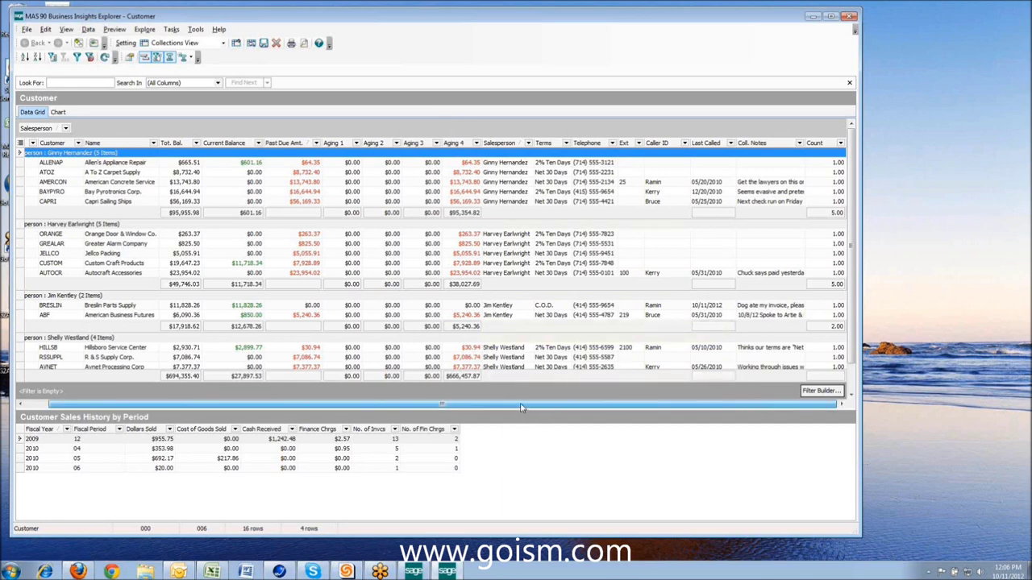
Start another calculated column named Credit Var. from the Past Due Amt. column settings
drag(521, 409, 455, 408)
right_click(321, 147)
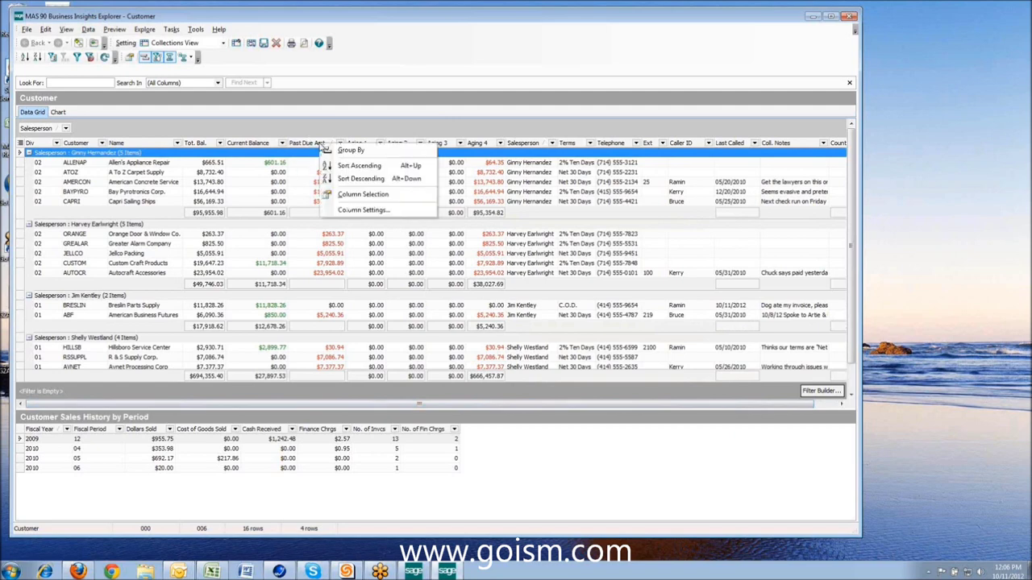
click(352, 211)
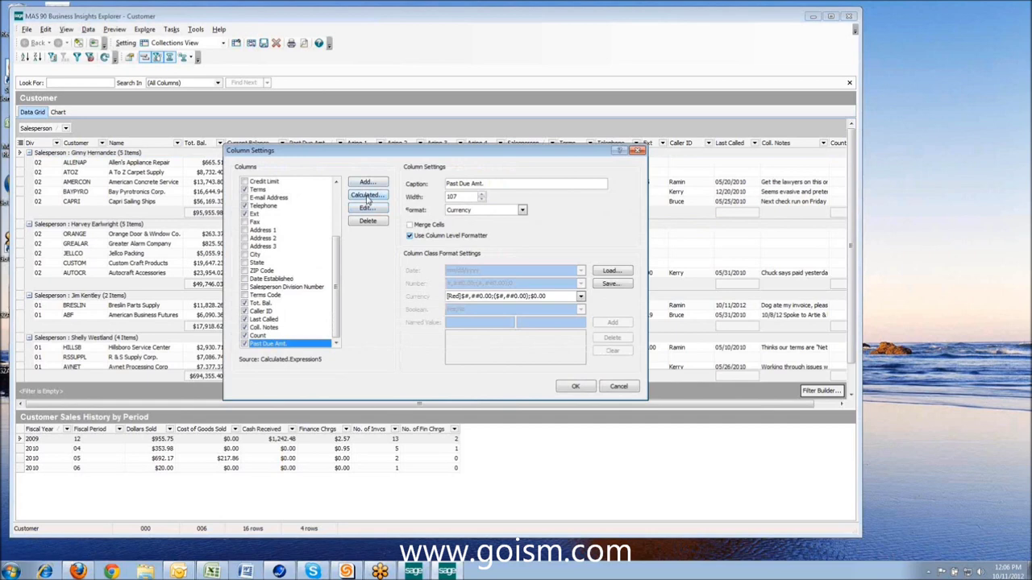
click(374, 198)
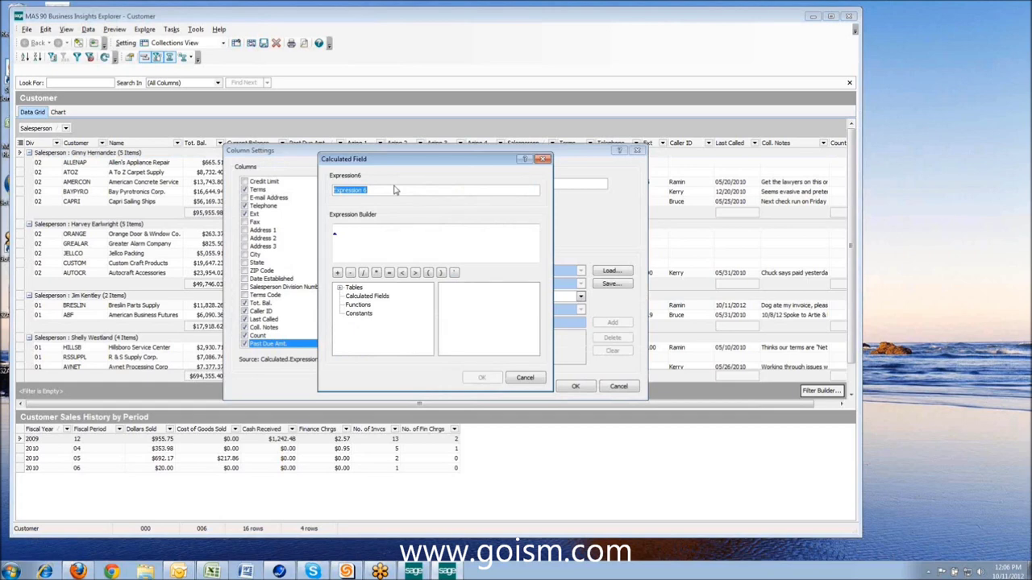
text(Credit Var.)
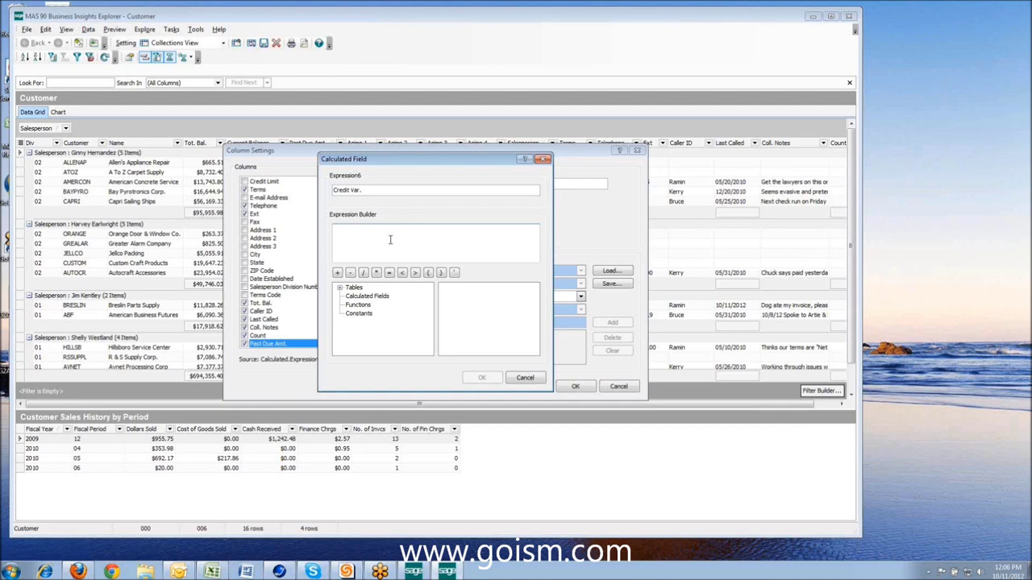
Set the Credit Var. expression to CreditLimit minus Tot. Bal. and save it
click(340, 288)
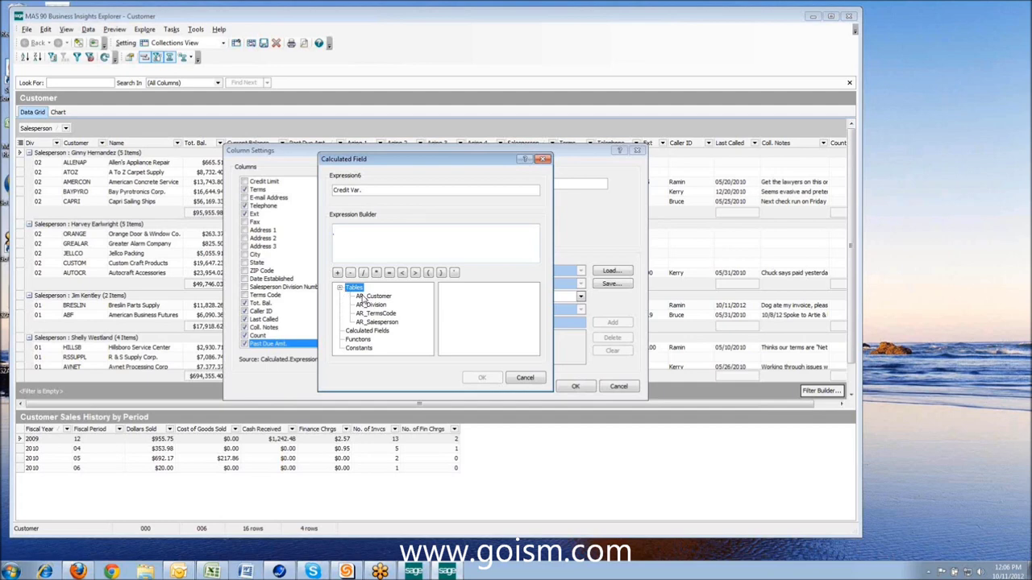
click(364, 297)
click(535, 351)
click(534, 351)
click(535, 352)
click(534, 352)
click(534, 351)
click(534, 351)
click(534, 351)
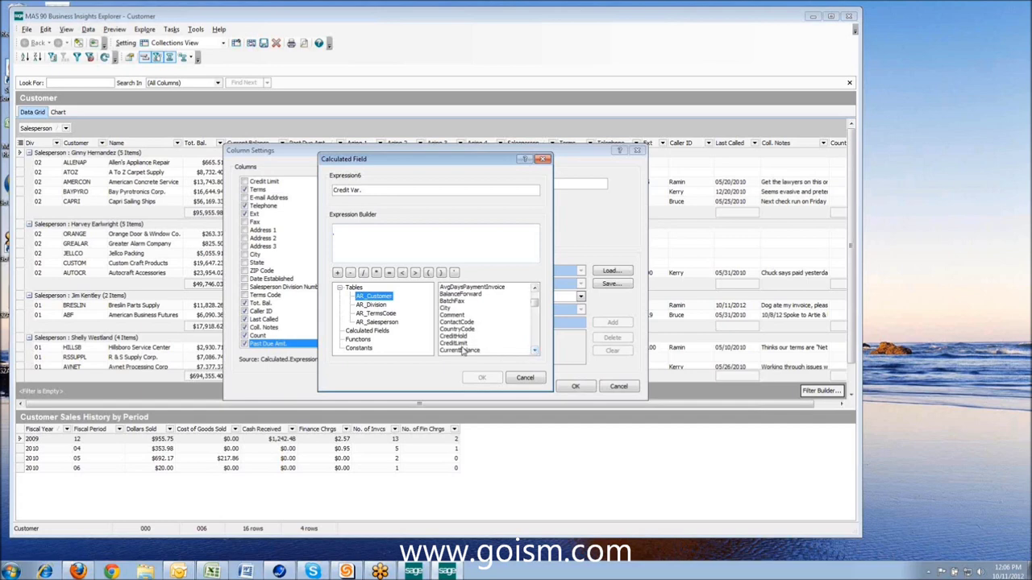
double_click(454, 343)
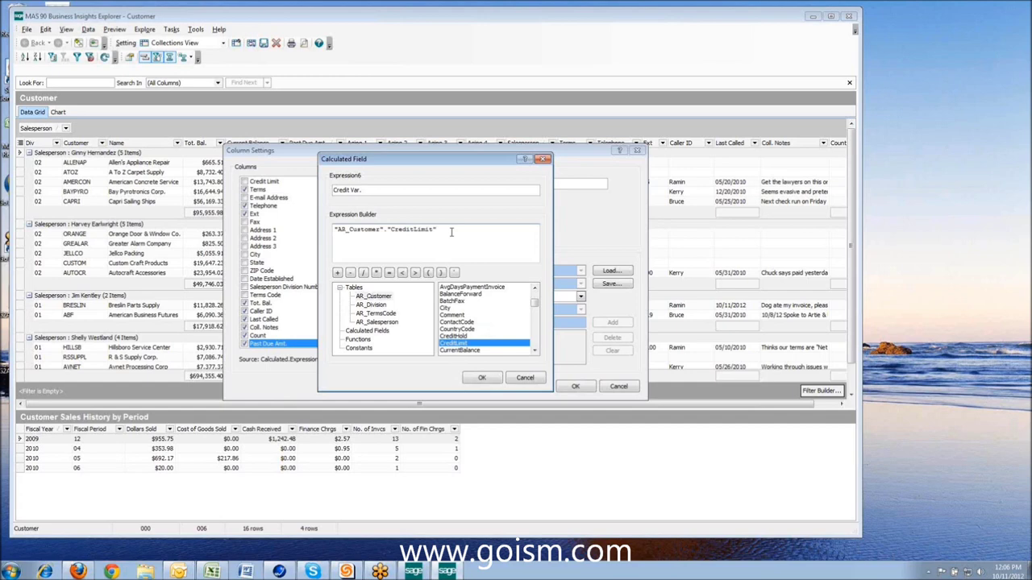
click(367, 331)
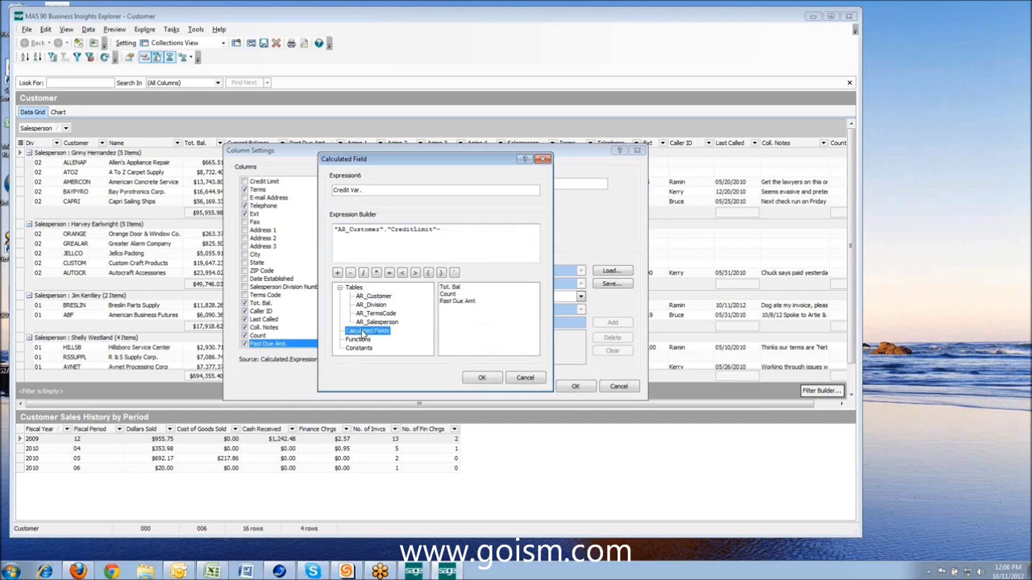
double_click(450, 289)
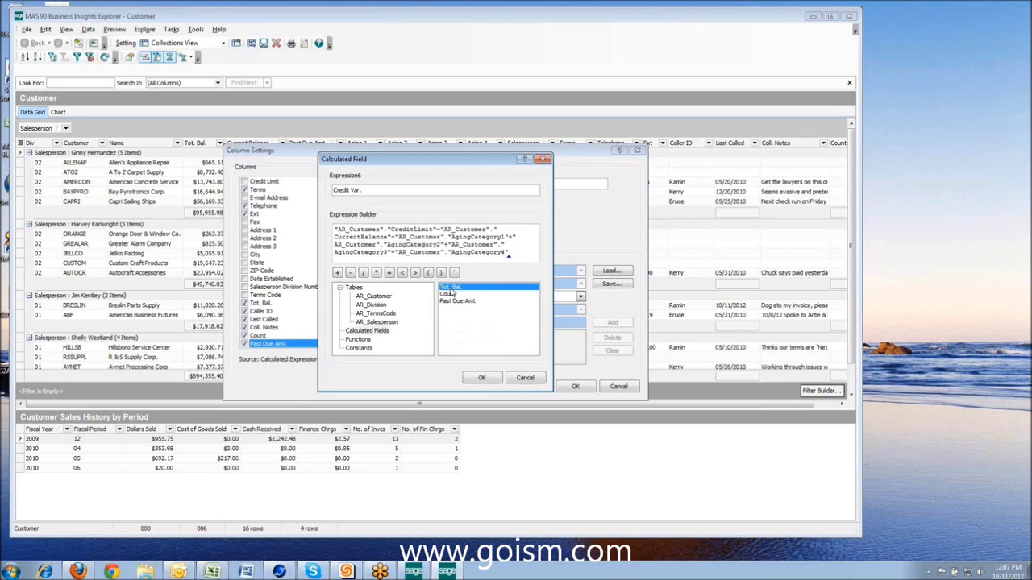
click(482, 377)
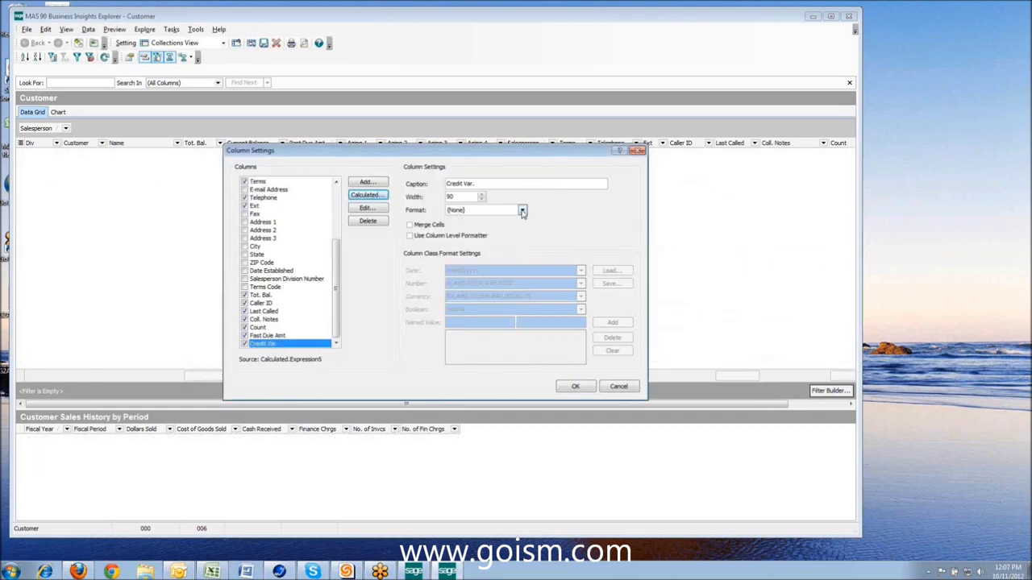
Format Credit Var. as Numeric with dark-green positives and red negatives, then move it after Name
click(523, 211)
click(476, 264)
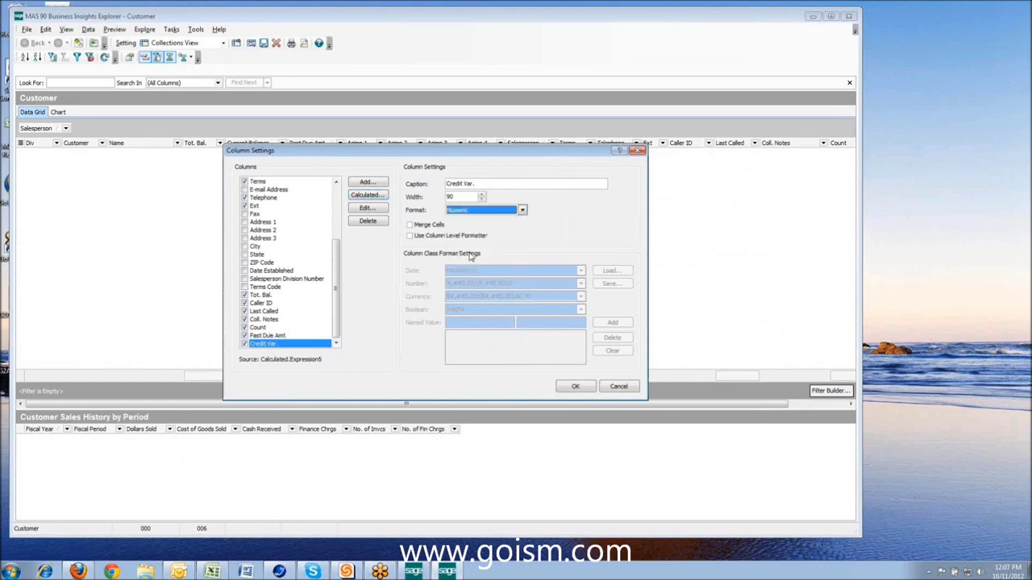
click(409, 235)
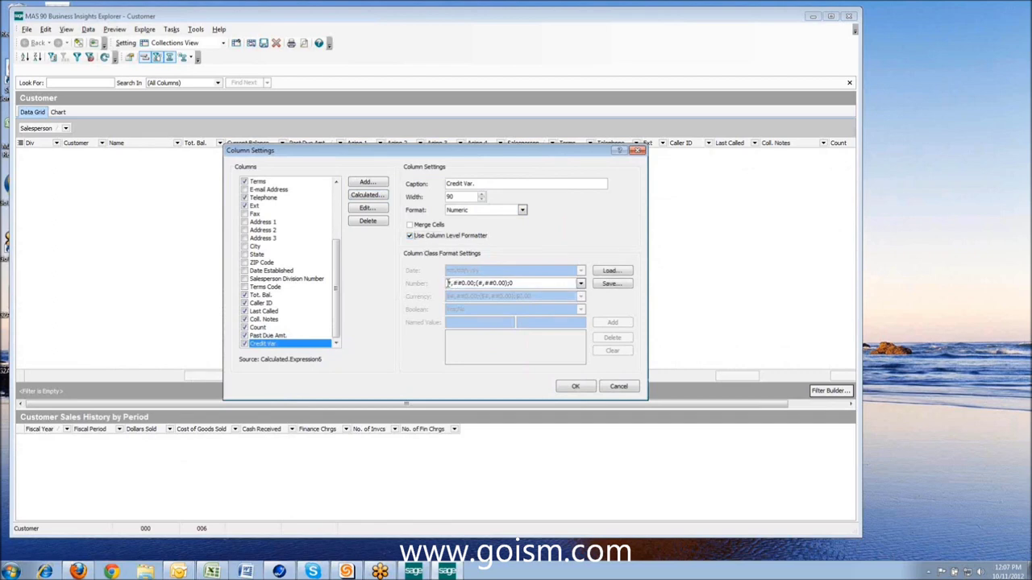
right_click(449, 285)
mouse_move(507, 376)
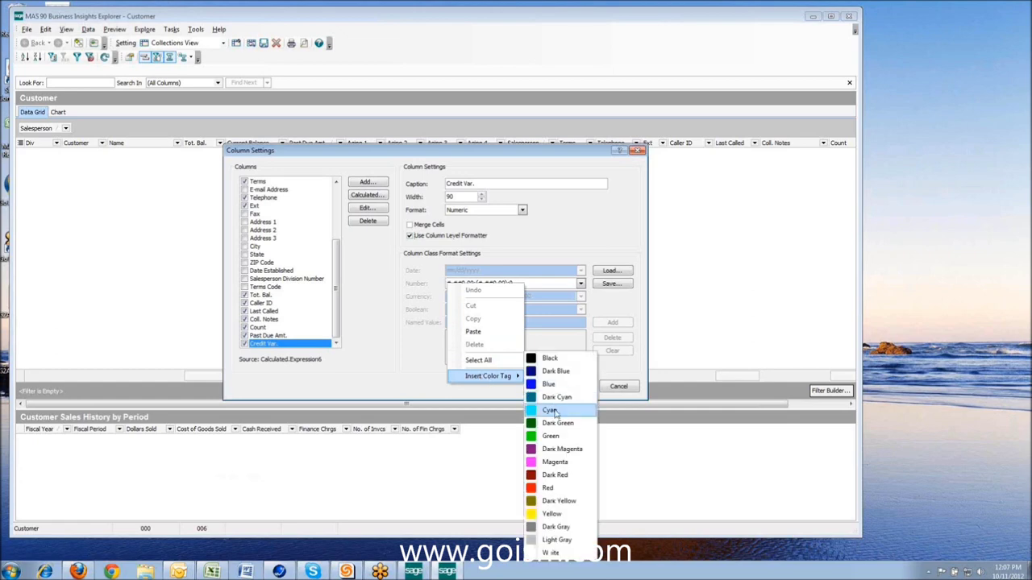
click(555, 423)
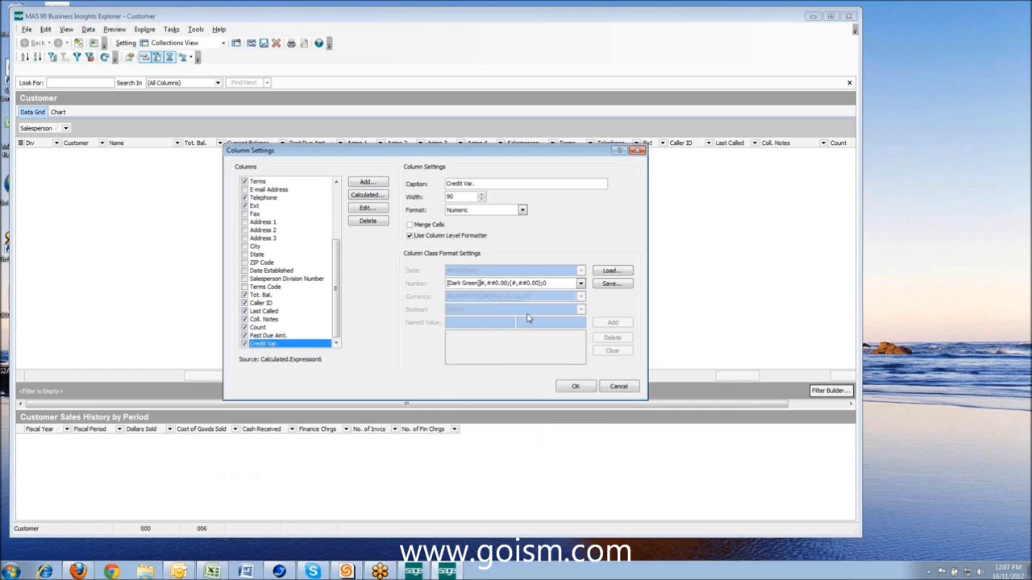
right_click(511, 284)
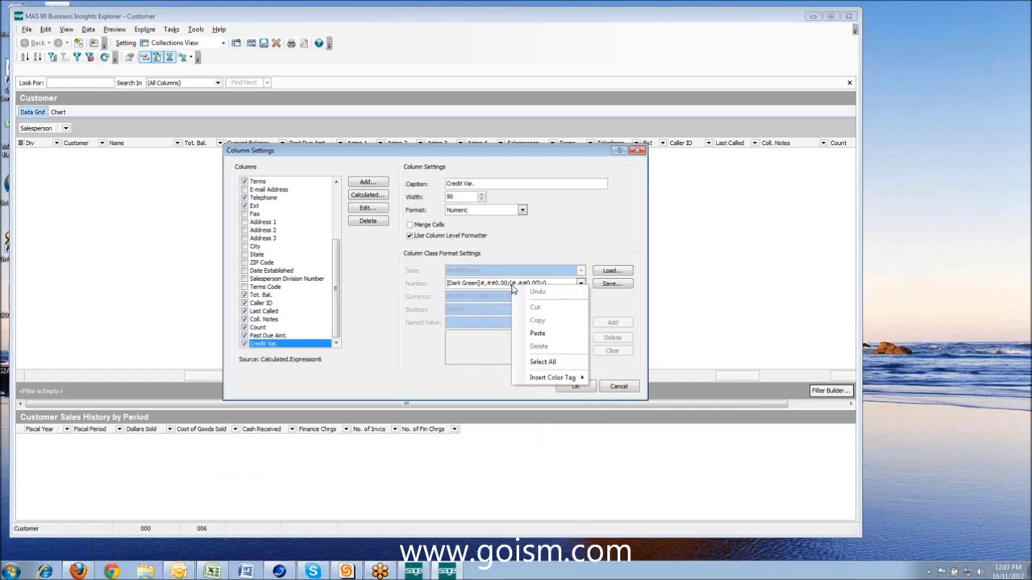
mouse_move(564, 377)
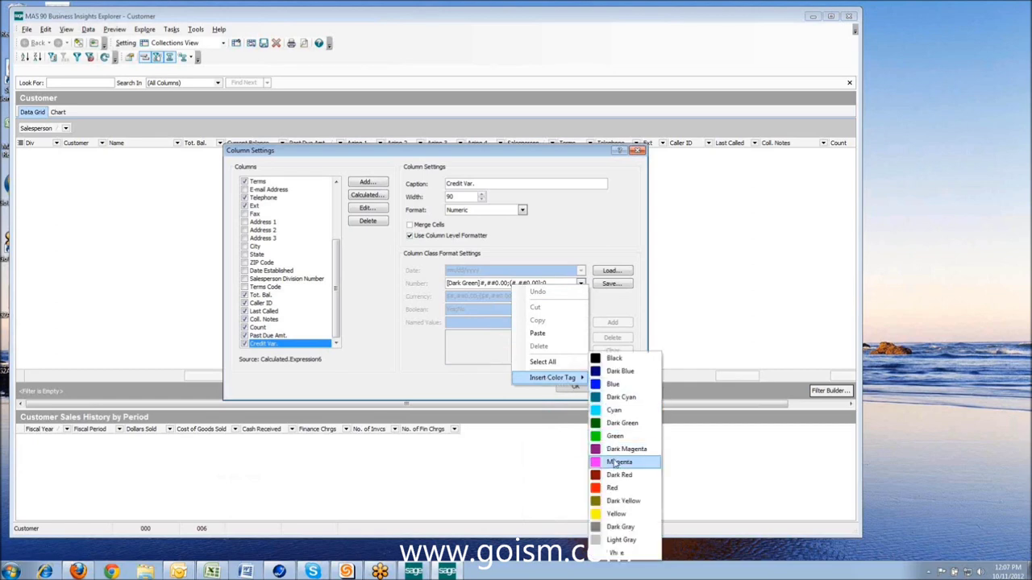
click(612, 487)
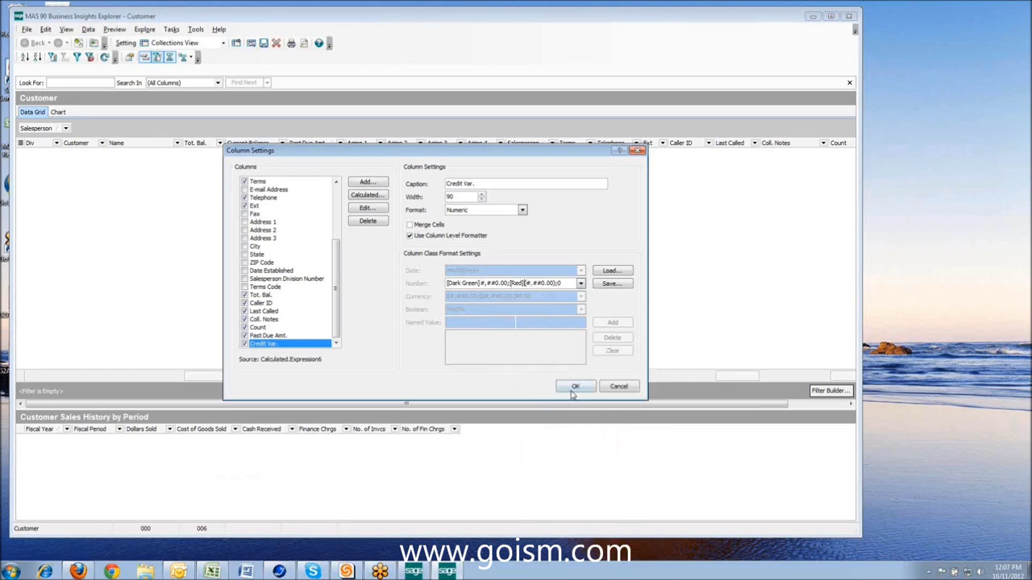
click(574, 387)
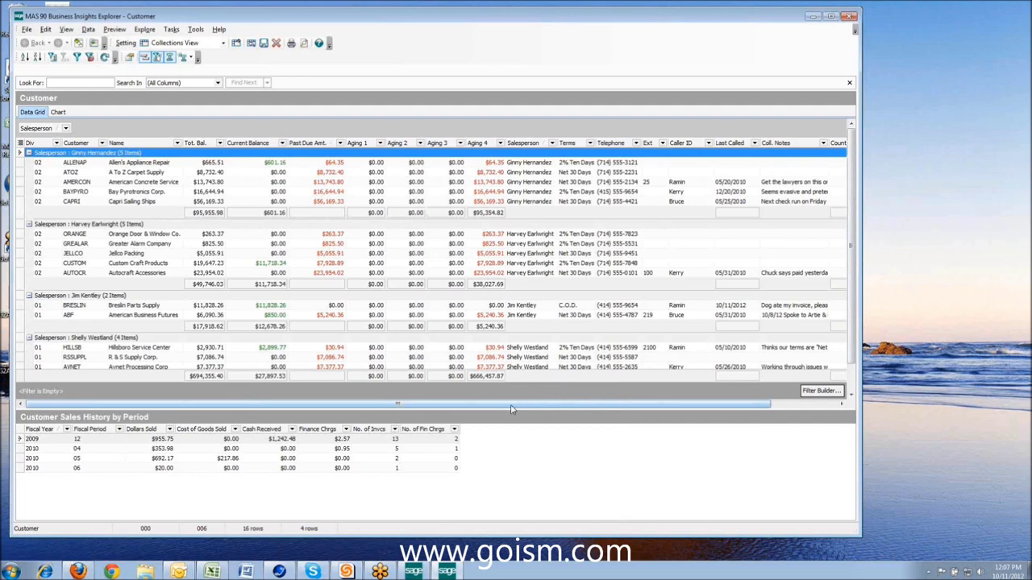
scroll(570, 403, right, 2)
drag(817, 143, 132, 143)
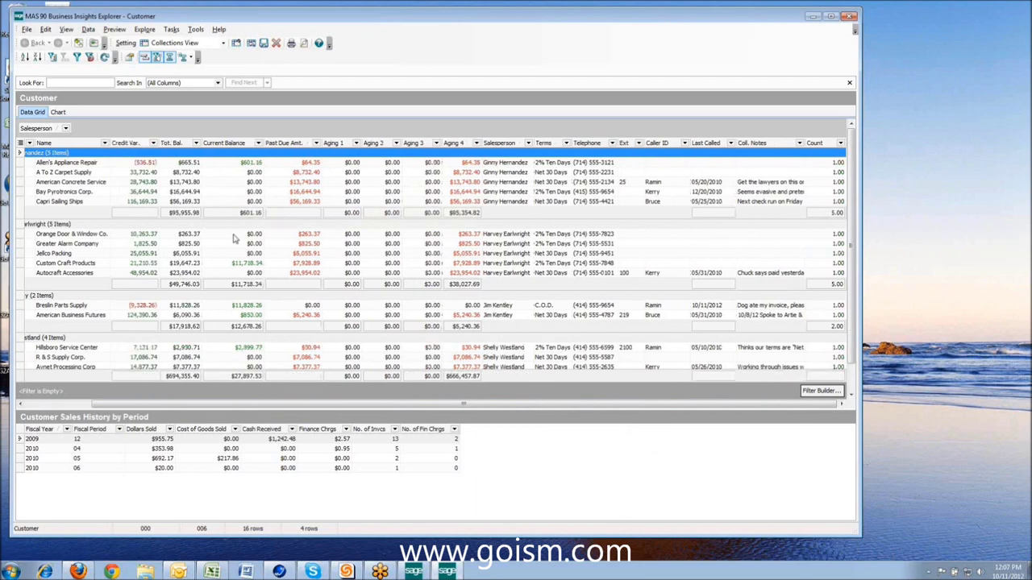
Turn on the Credit Limit column in the grid's column settings
right_click(213, 143)
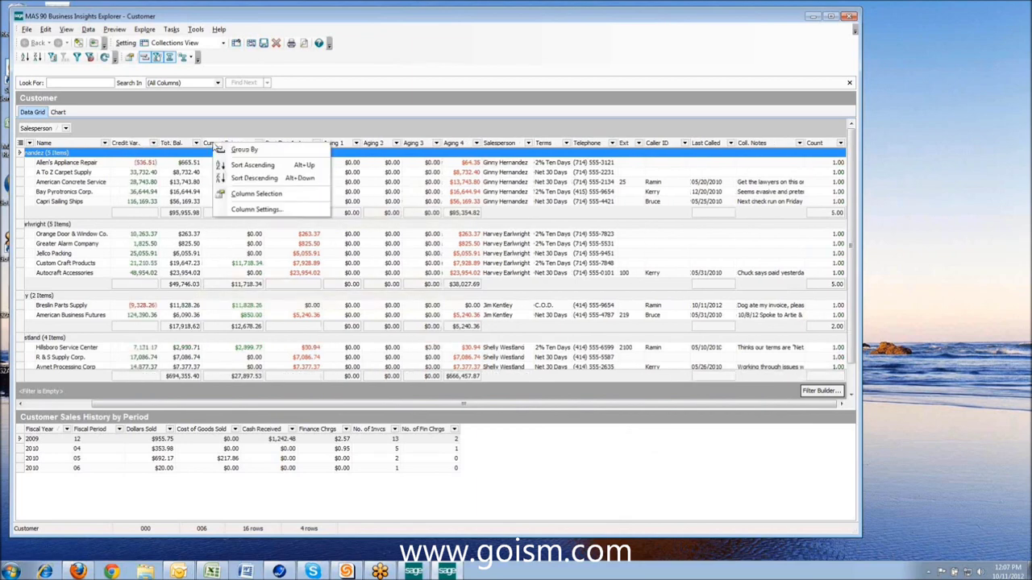
click(238, 200)
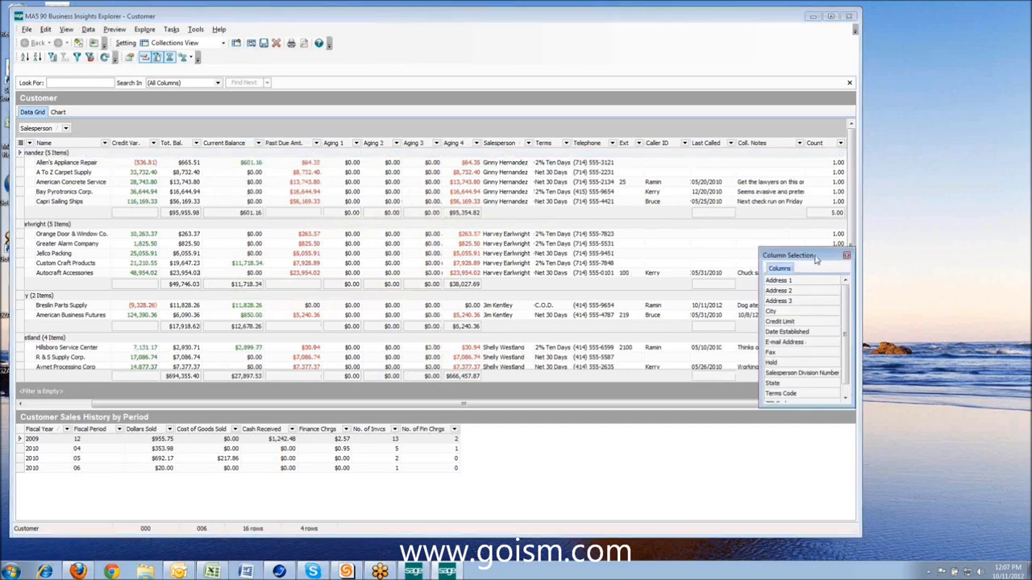
click(846, 256)
right_click(368, 143)
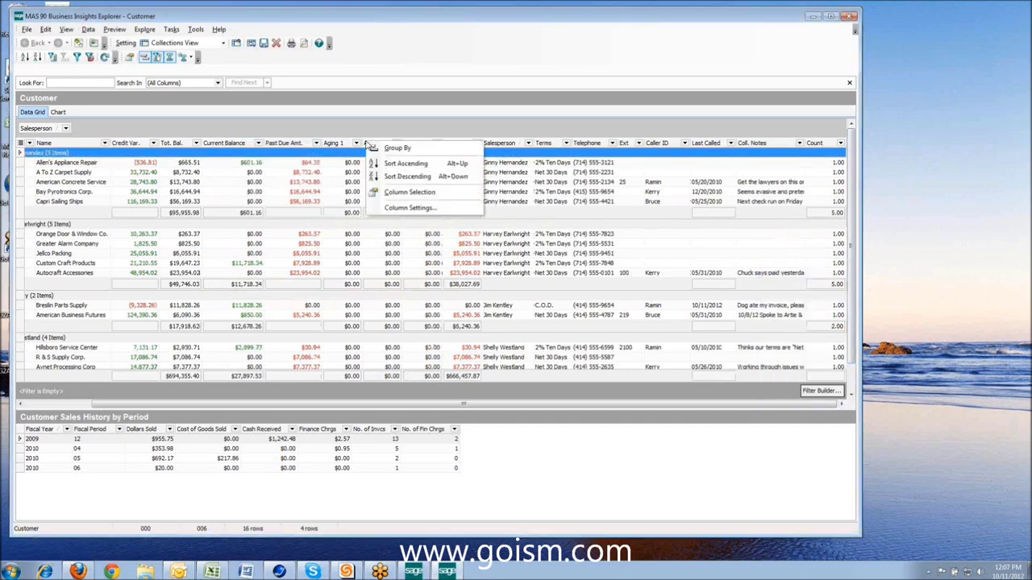
click(410, 208)
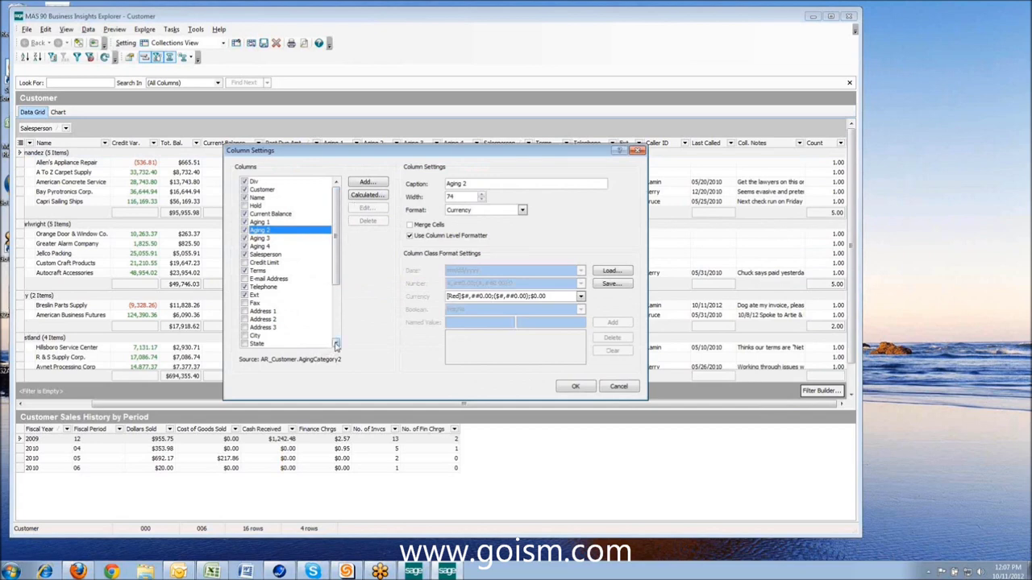
click(244, 262)
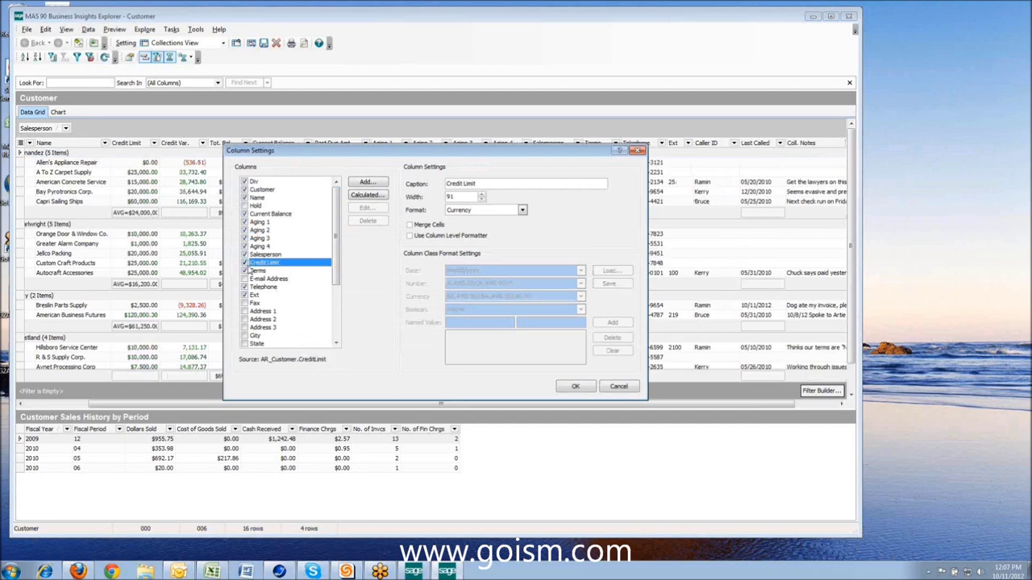
click(577, 388)
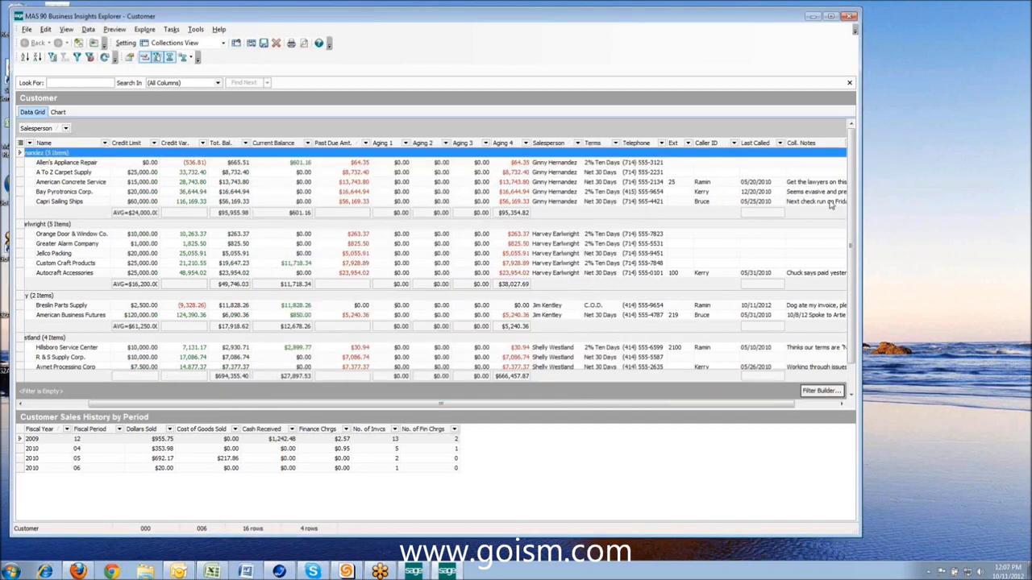
scroll(758, 409, down, 3)
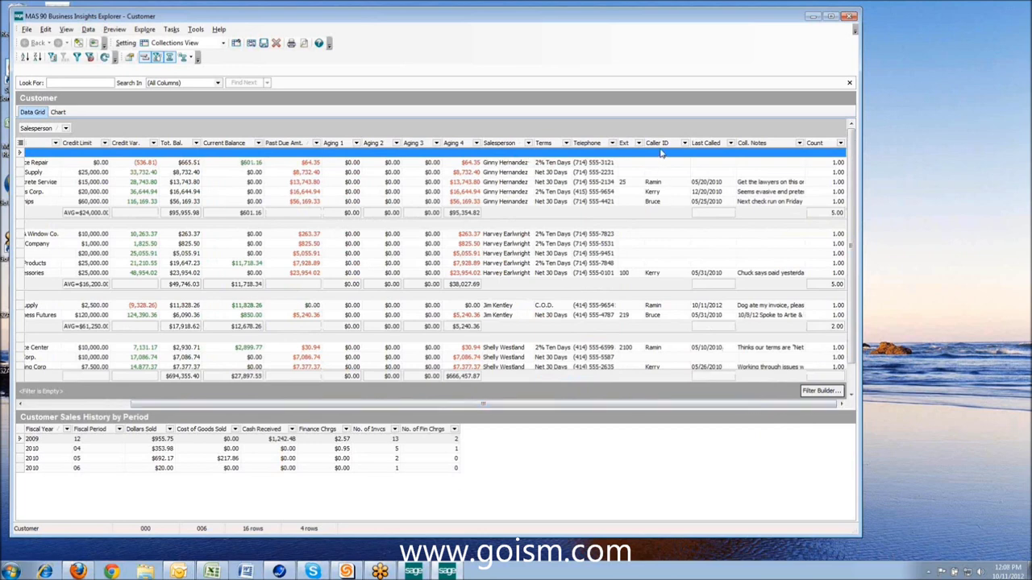
Confirm Credit Limit stays checked, then drag its column right after Name
right_click(772, 145)
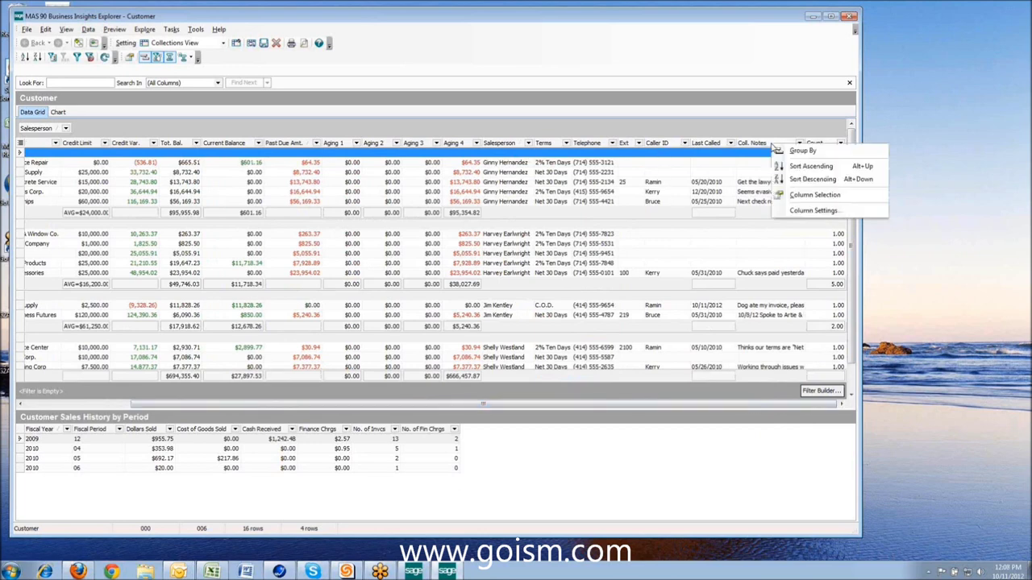
click(806, 211)
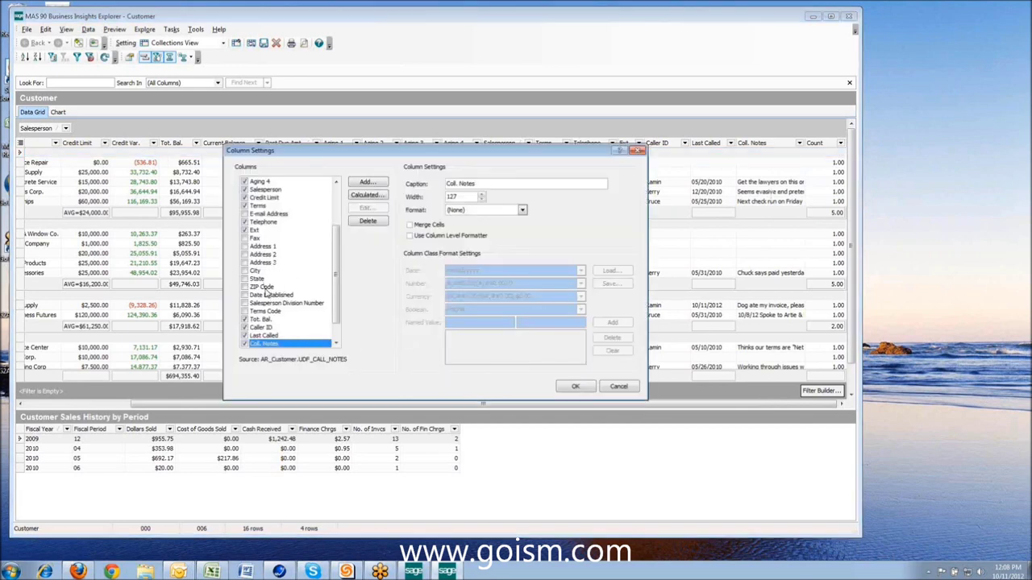
drag(335, 292, 338, 244)
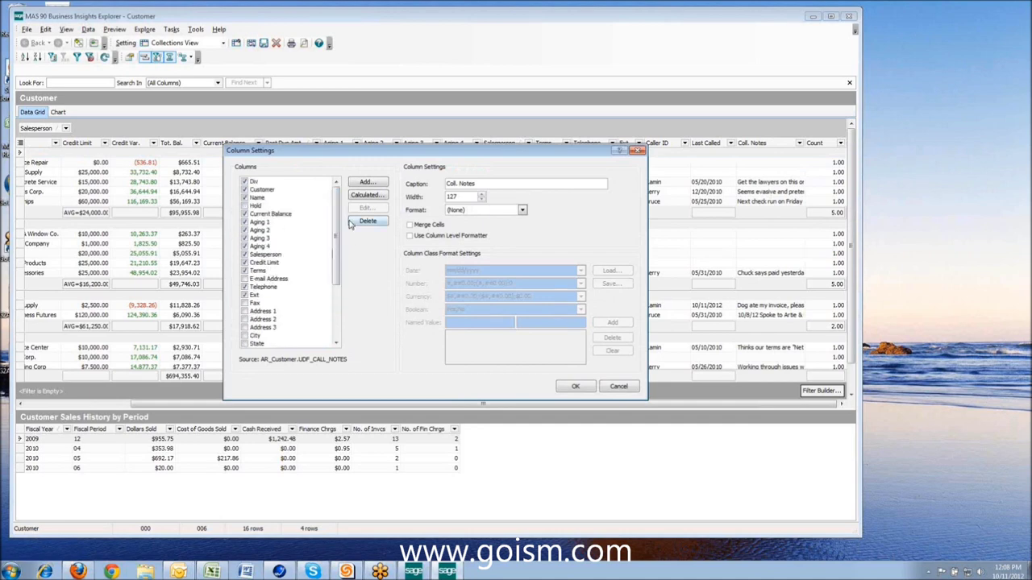
click(245, 264)
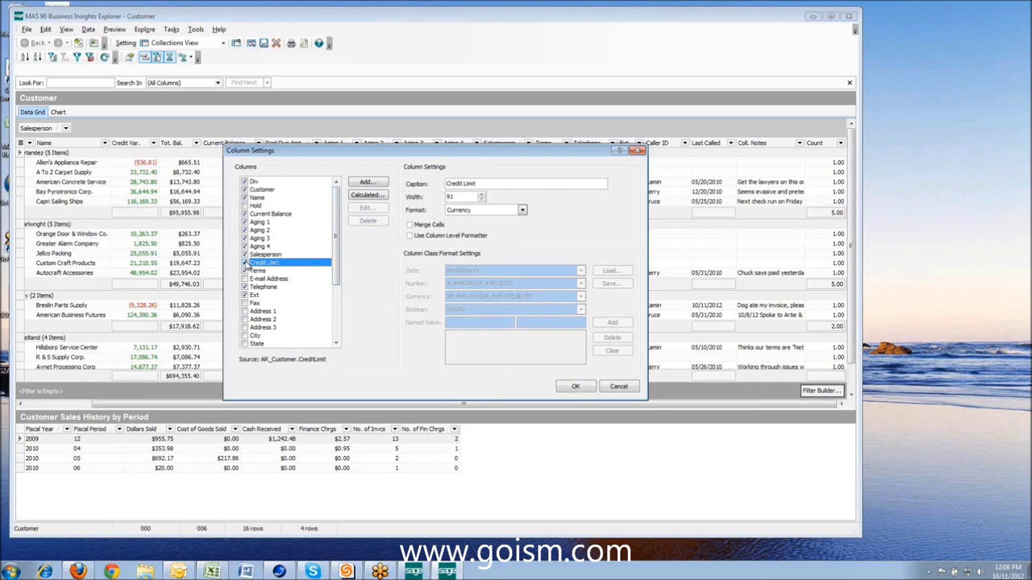
click(245, 264)
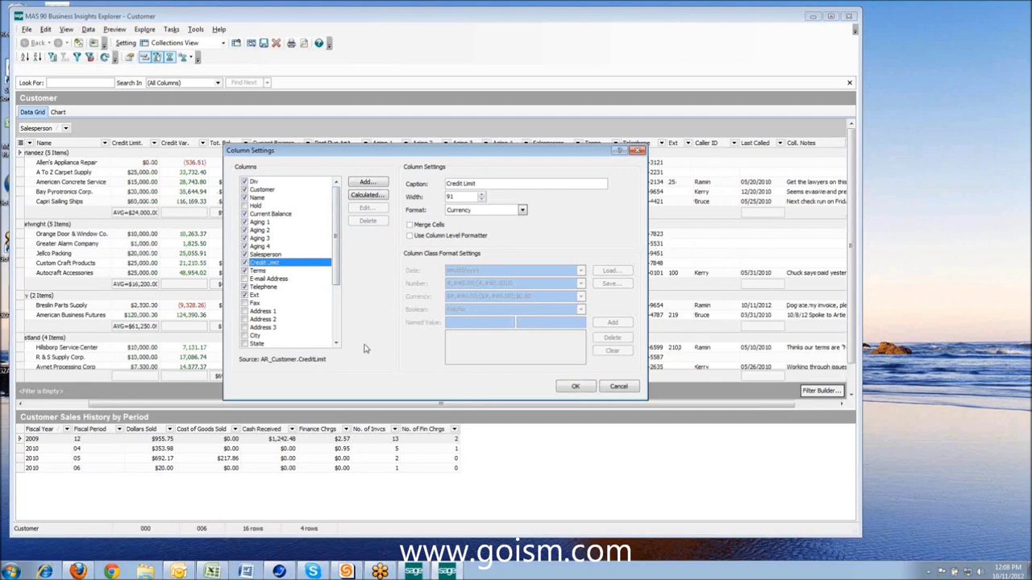
click(575, 386)
mouse_move(131, 145)
mouse_down()
mouse_move(161, 144)
mouse_move(135, 150)
mouse_up()
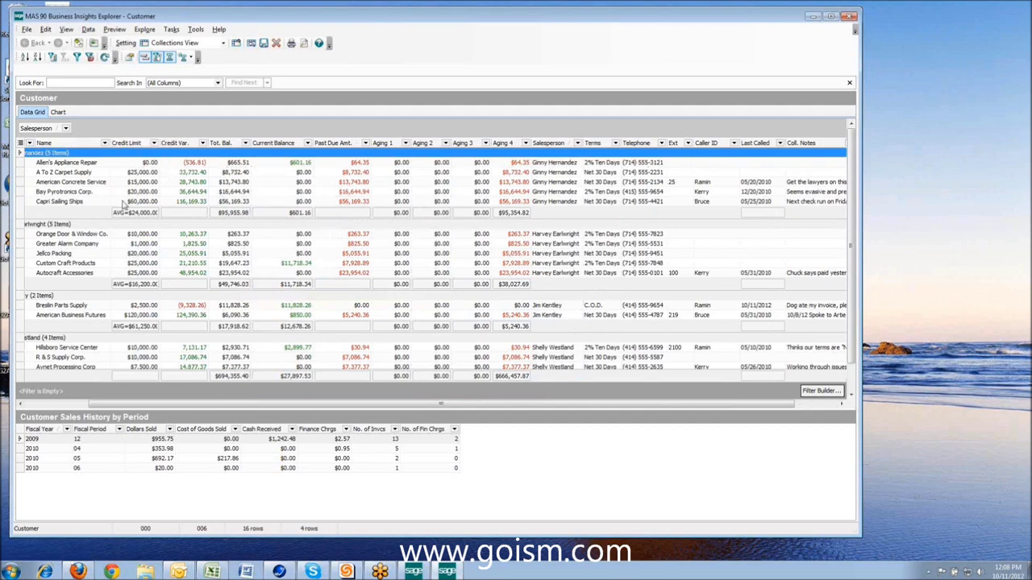
View sales history for A To Z Carpet Supply, then Jim Kentley's Breslin Parts Supply
click(133, 172)
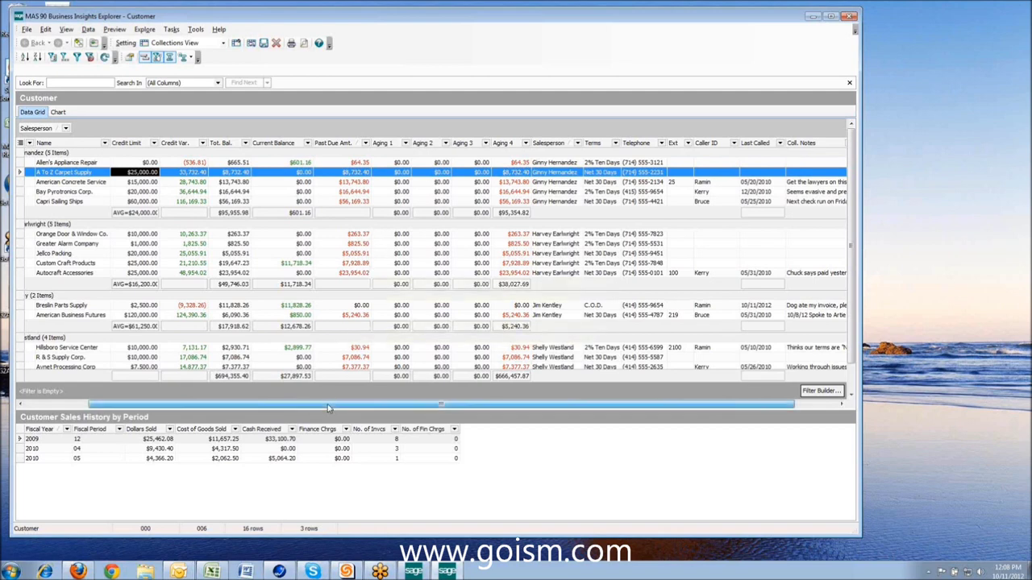
drag(344, 404, 386, 408)
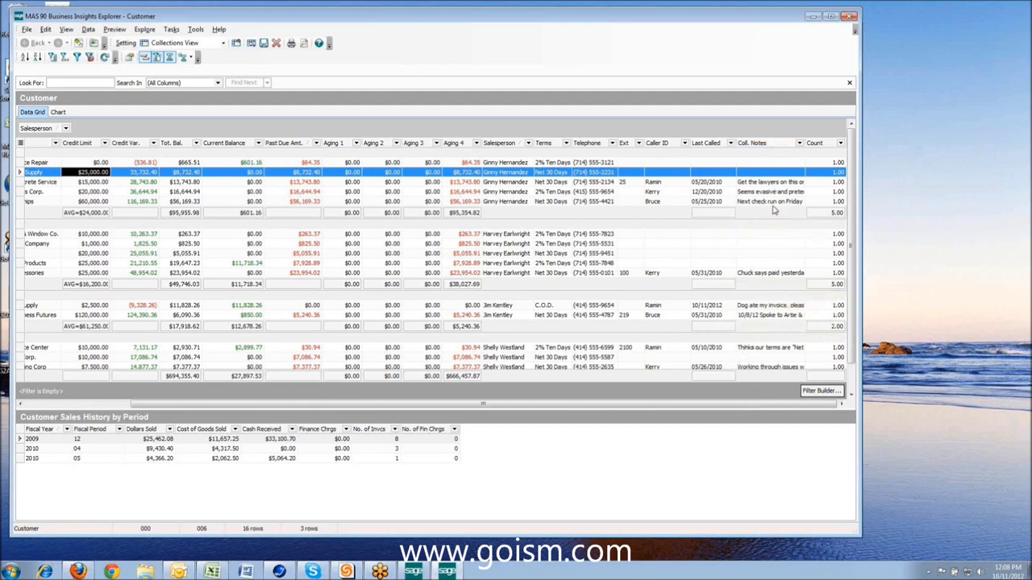
click(773, 306)
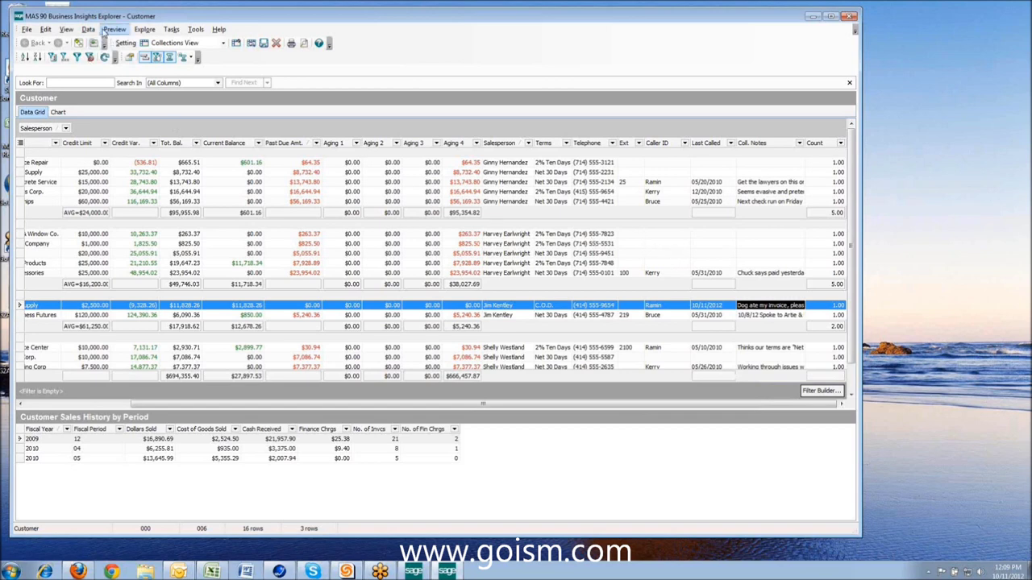
Show the navigation pane's Tasks list and load Allen's Appliance Repair's sales history
click(66, 30)
click(69, 47)
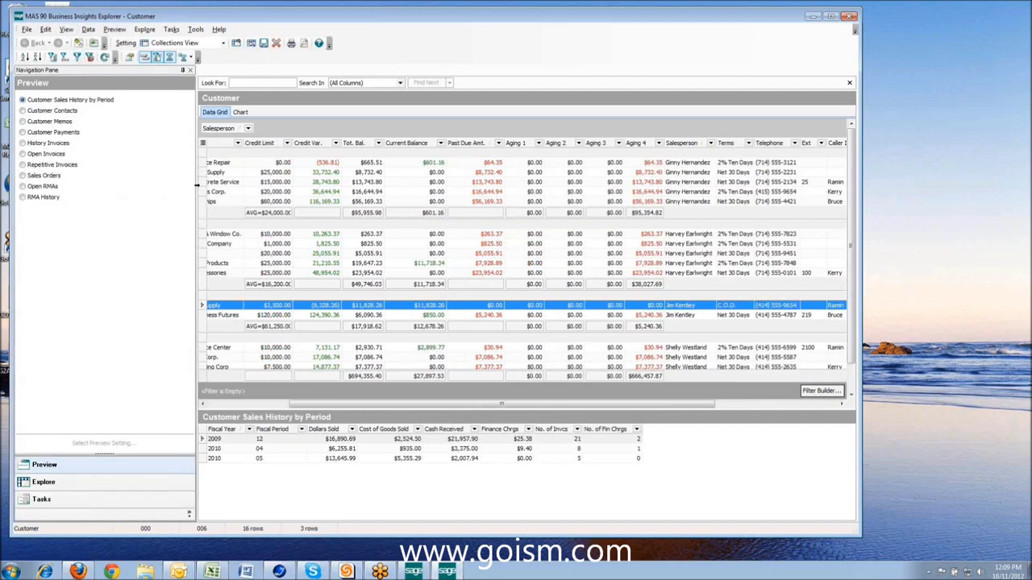
drag(324, 405, 285, 410)
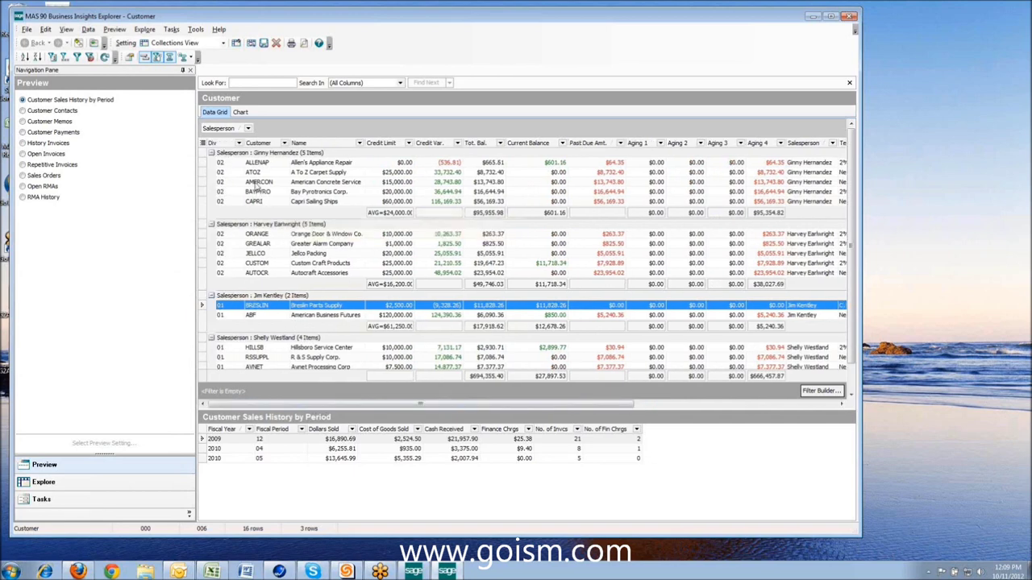
click(256, 162)
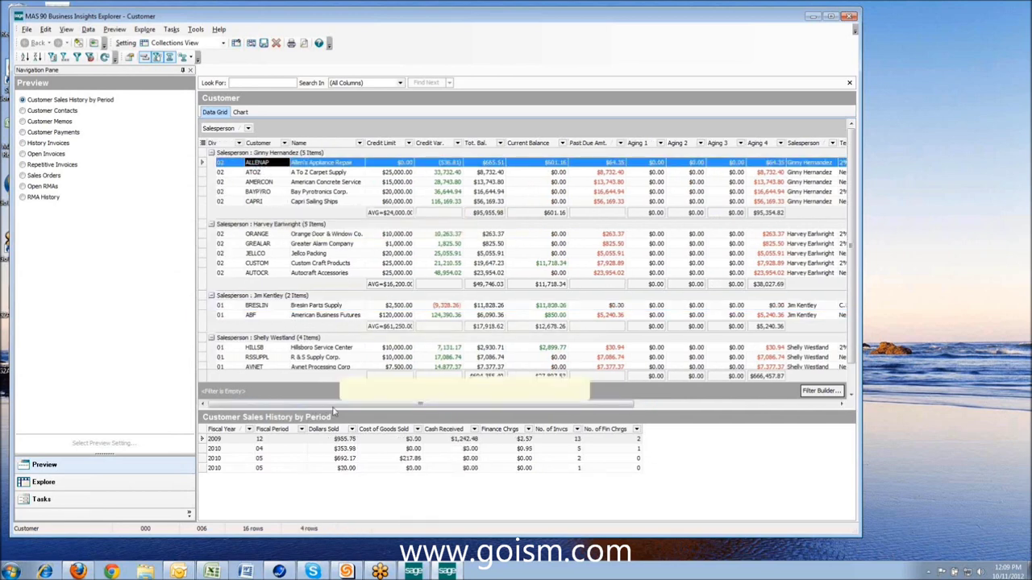
mouse_move(353, 403)
mouse_down()
mouse_move(428, 417)
mouse_move(336, 409)
mouse_up()
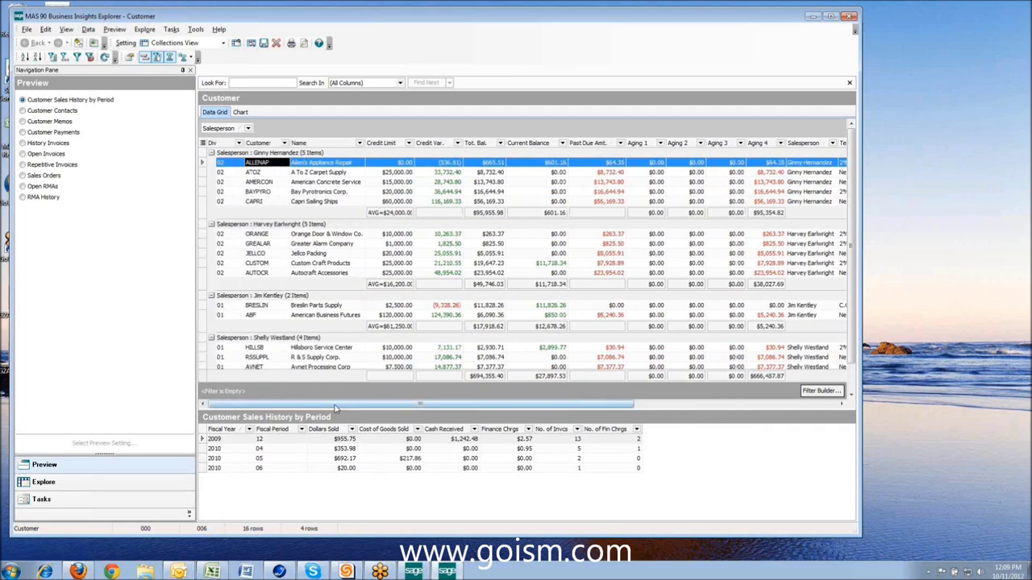
click(74, 501)
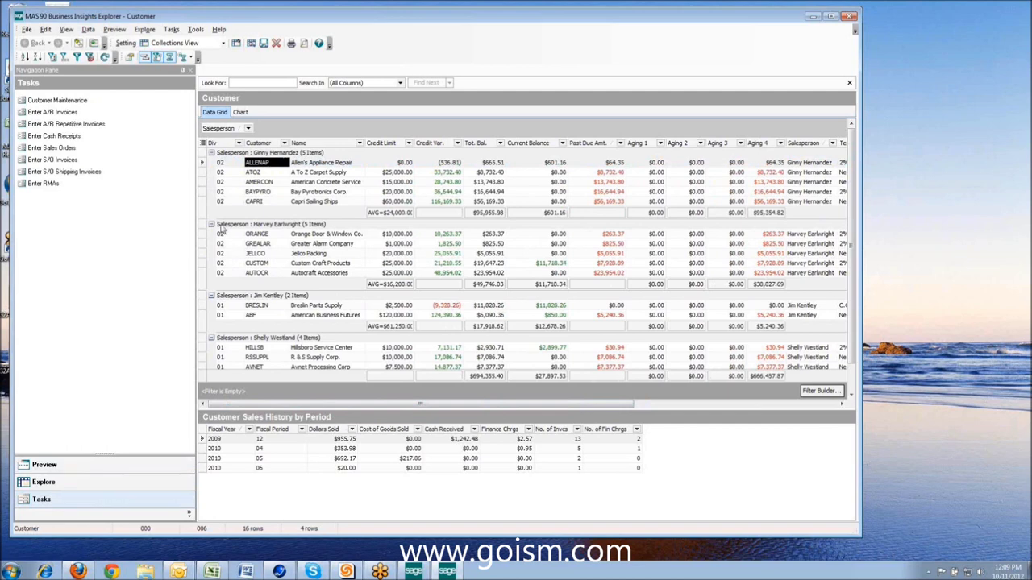
Select A To Z Carpet Supply (ATOZ) and start Enter Cash Receipts for it
click(251, 173)
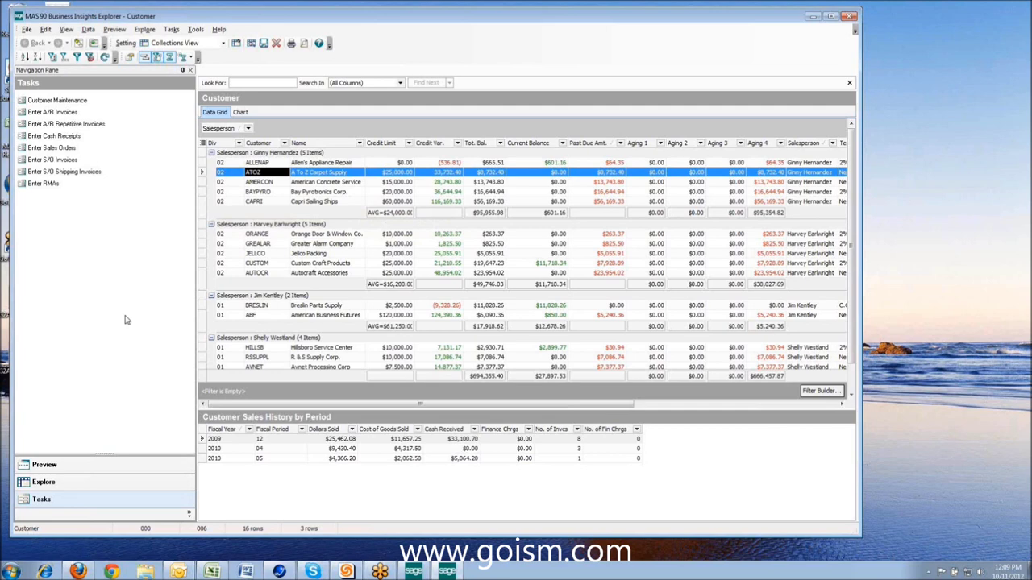
click(70, 139)
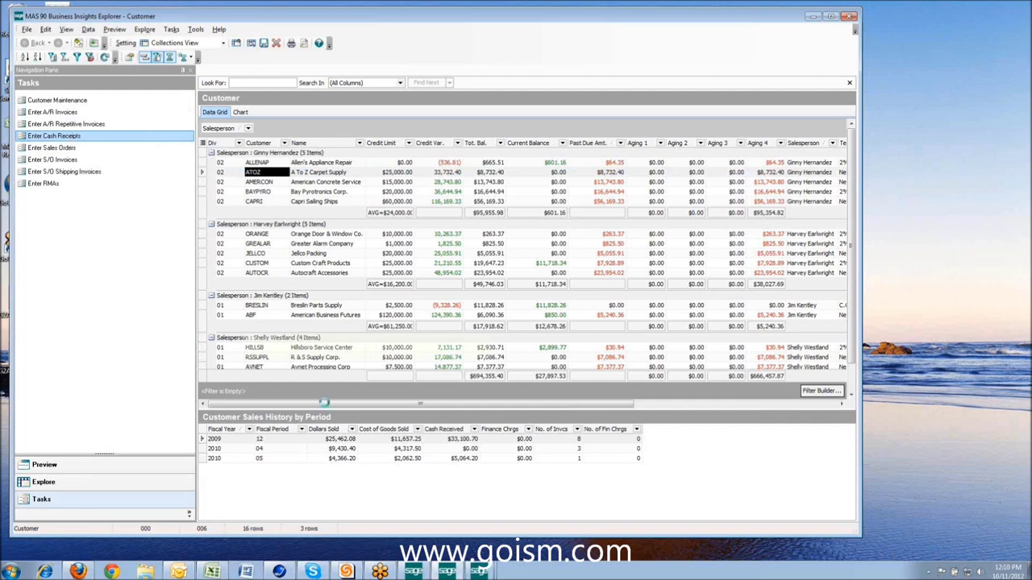
click(474, 569)
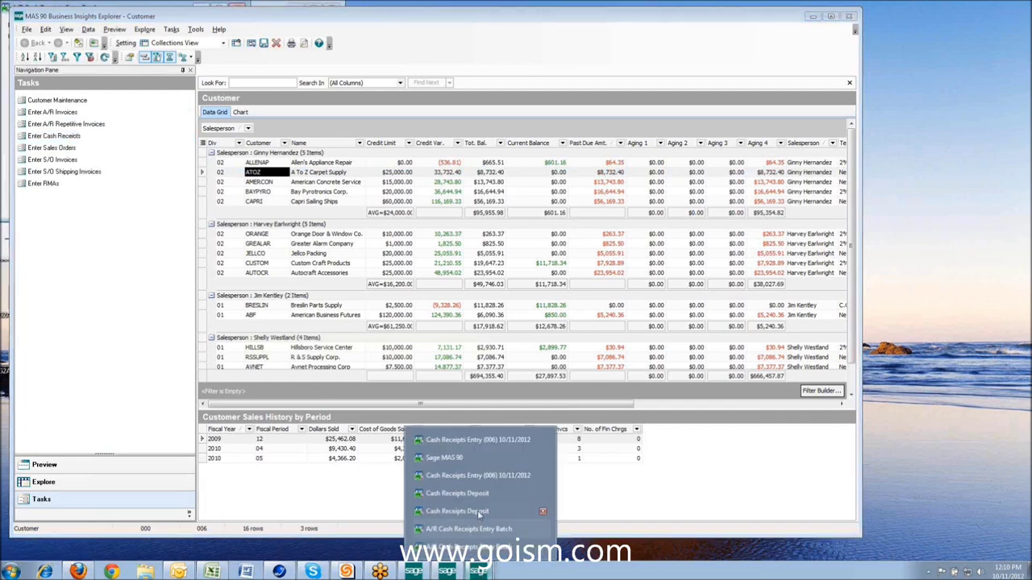
click(461, 438)
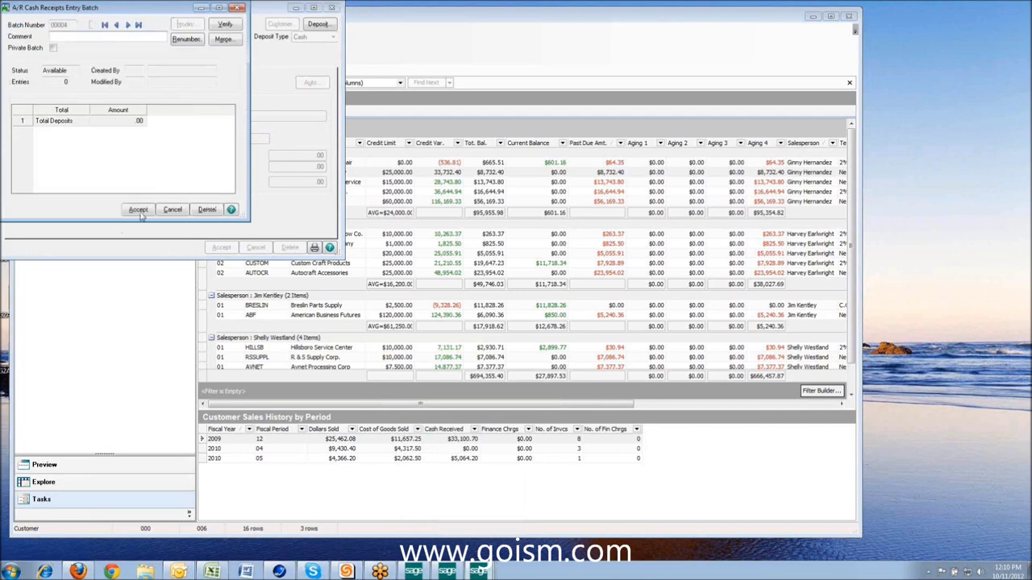
Accept the cash receipts batch and a deposit with 0.01 credit card amount
click(137, 210)
click(125, 78)
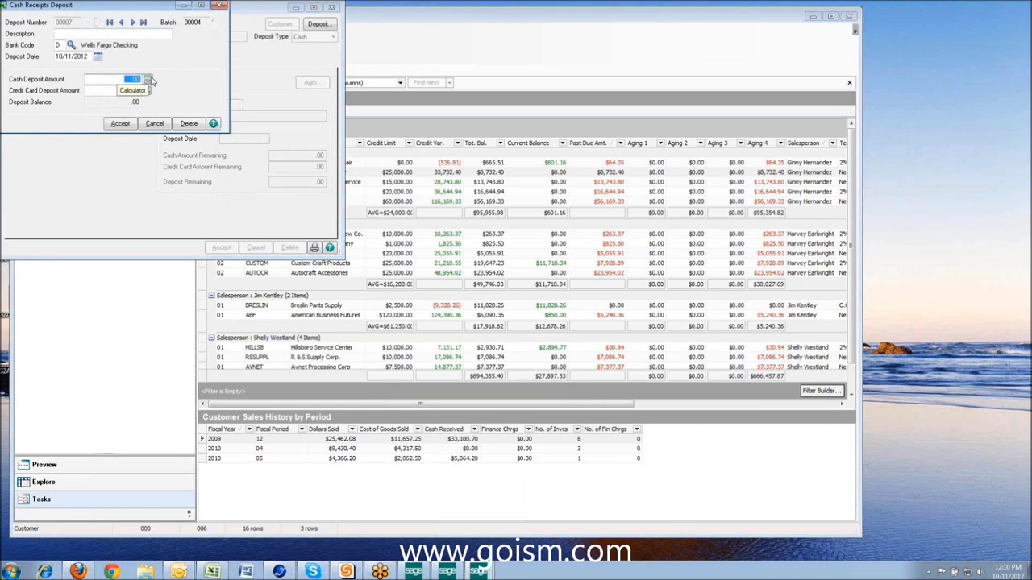
key(Tab)
text(.01)
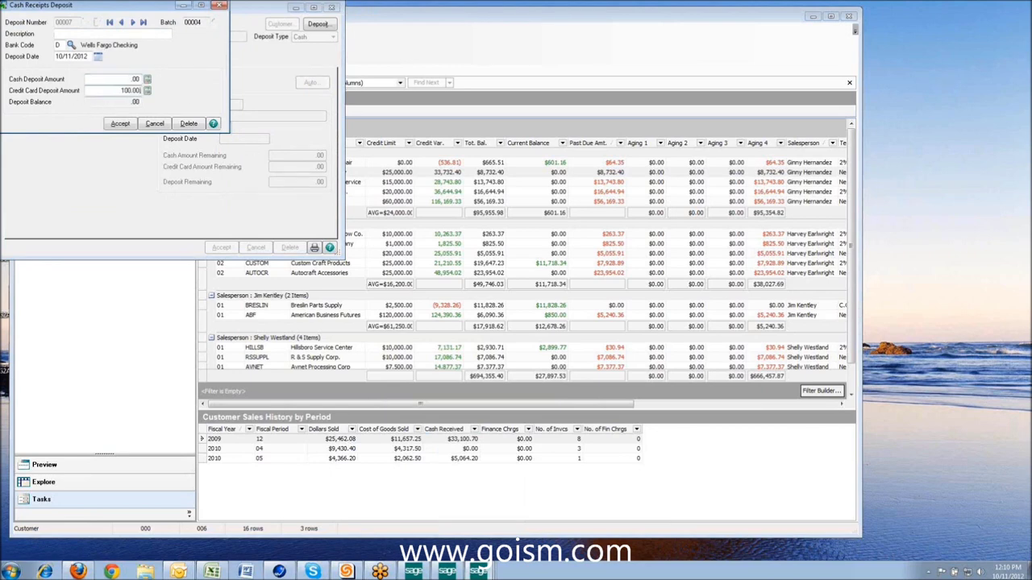
click(118, 124)
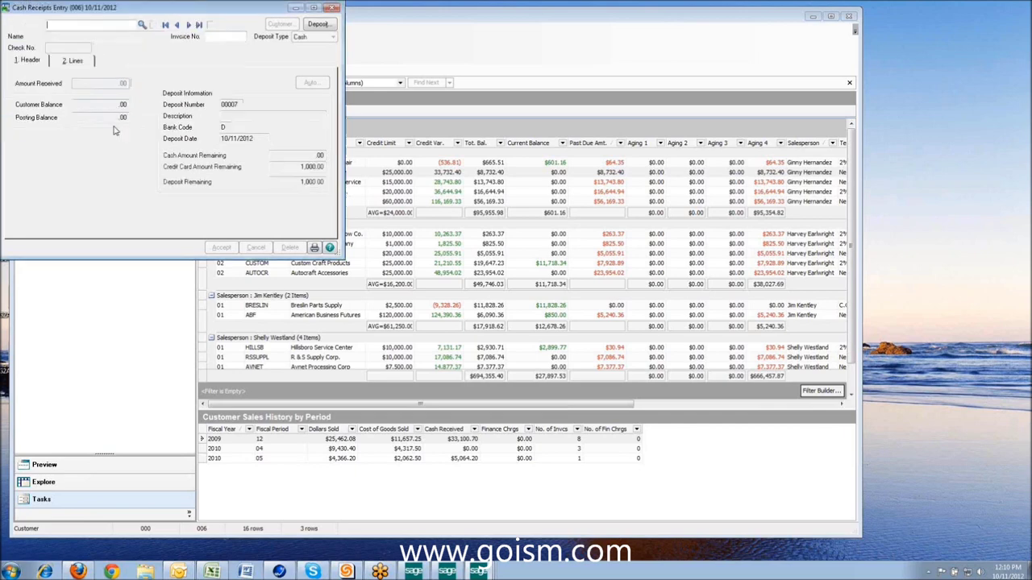
Close Cash Receipts Entry, confirming deletion of the out-of-balance deposit, and open Customer Maintenance
click(331, 8)
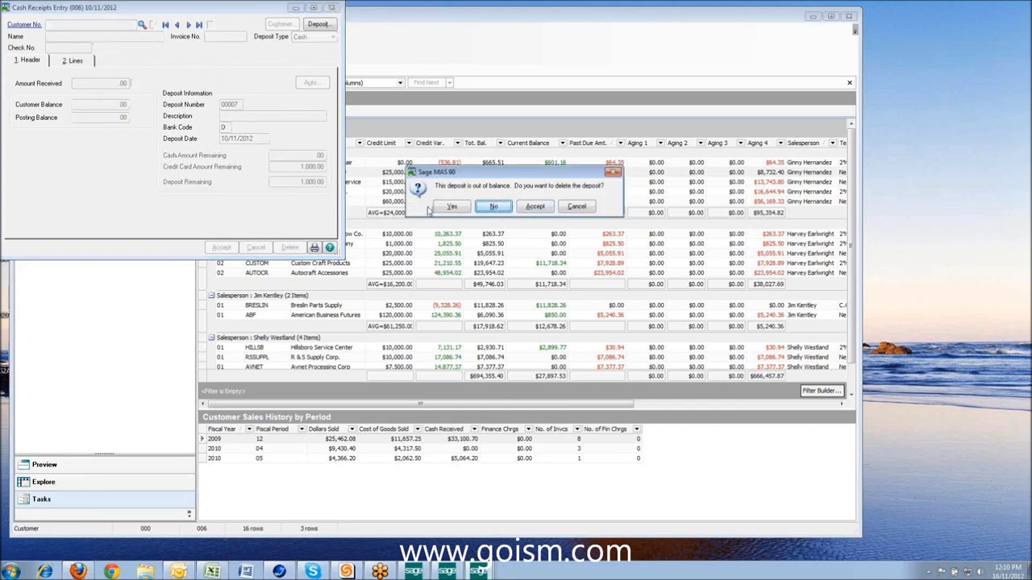
click(449, 207)
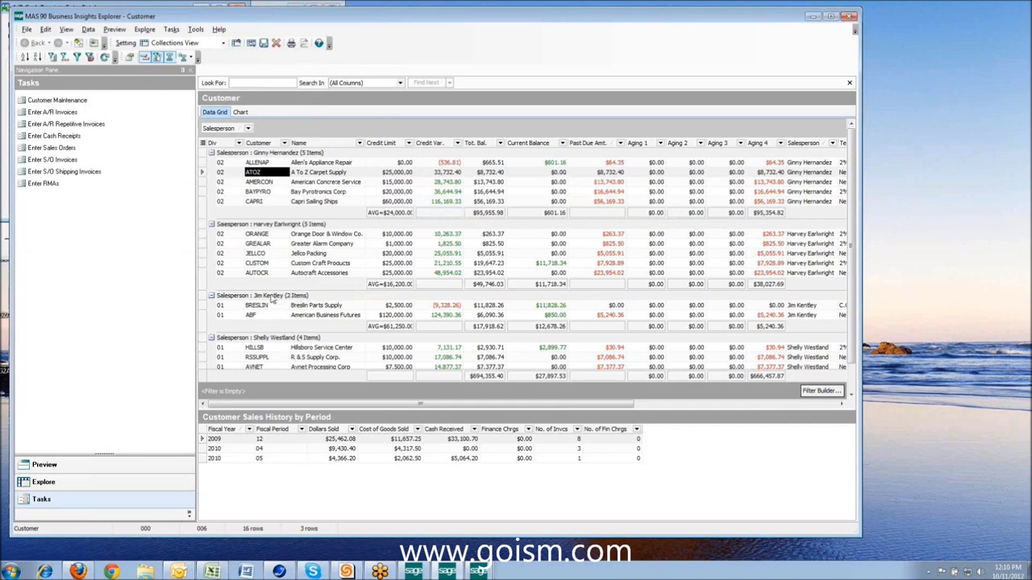
click(60, 101)
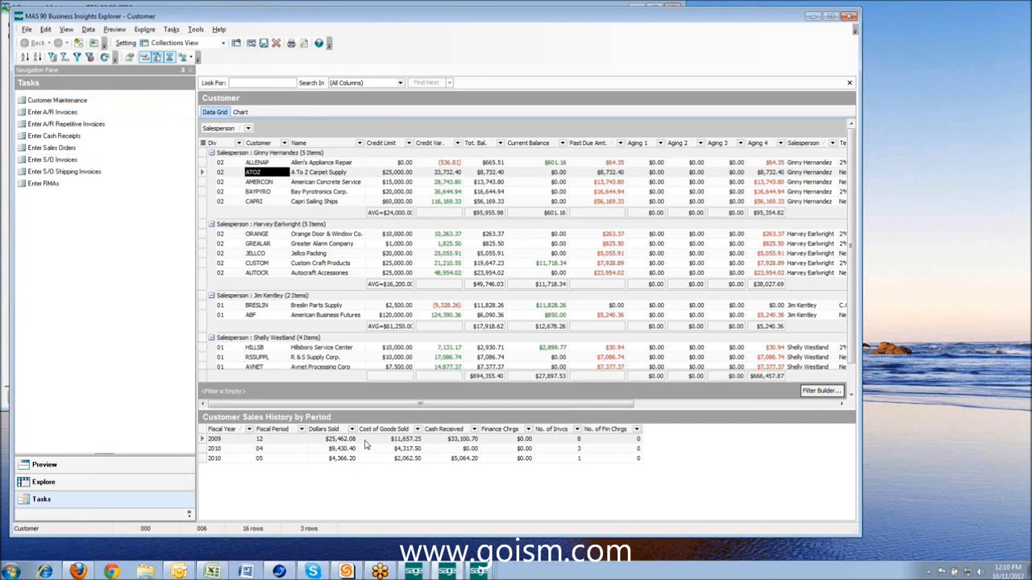
Add the call note 'CO' on A To Z Carpet Supply's Collections tab, accept, and close maintenance
mouse_move(478, 571)
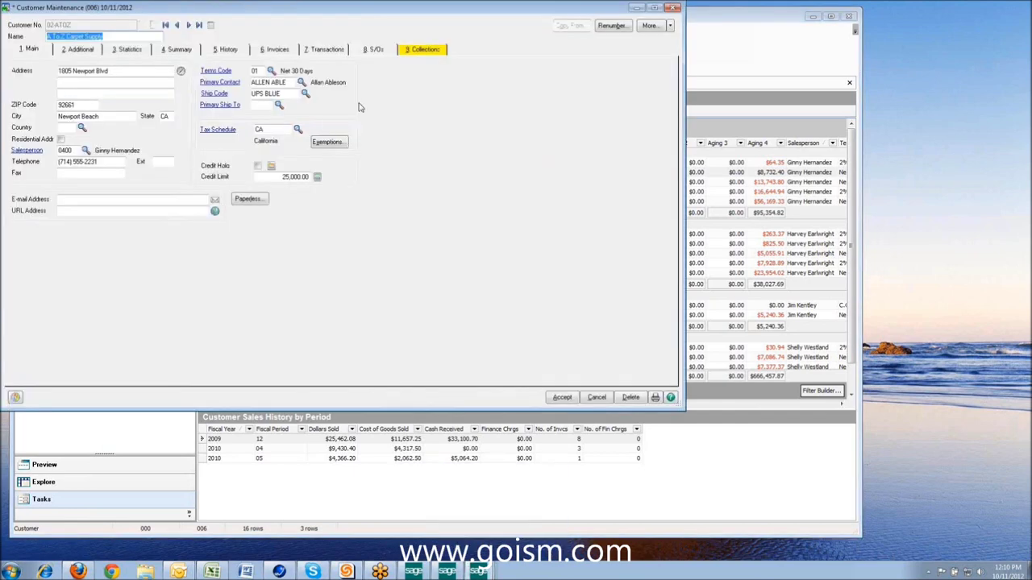
click(429, 49)
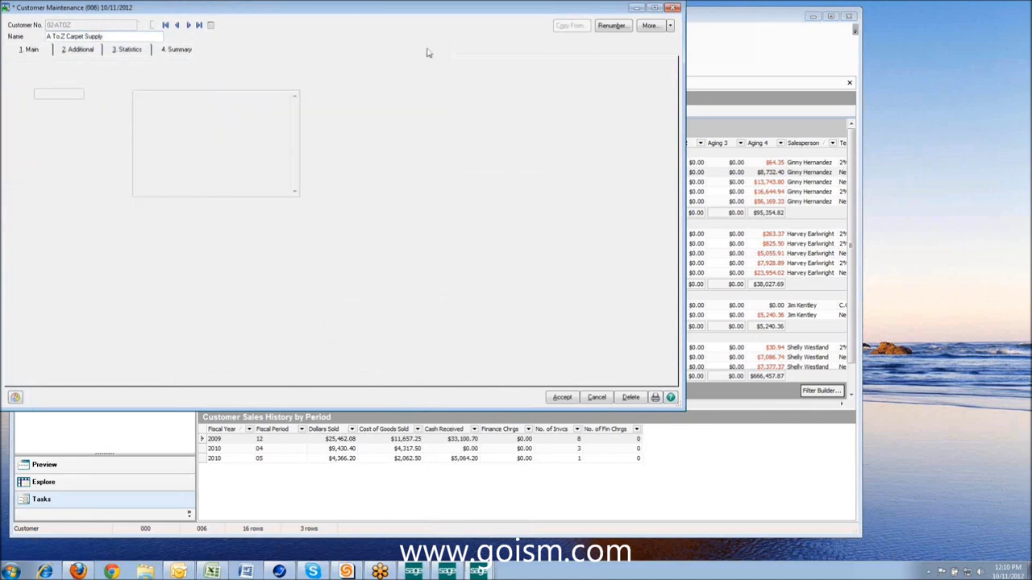
click(191, 113)
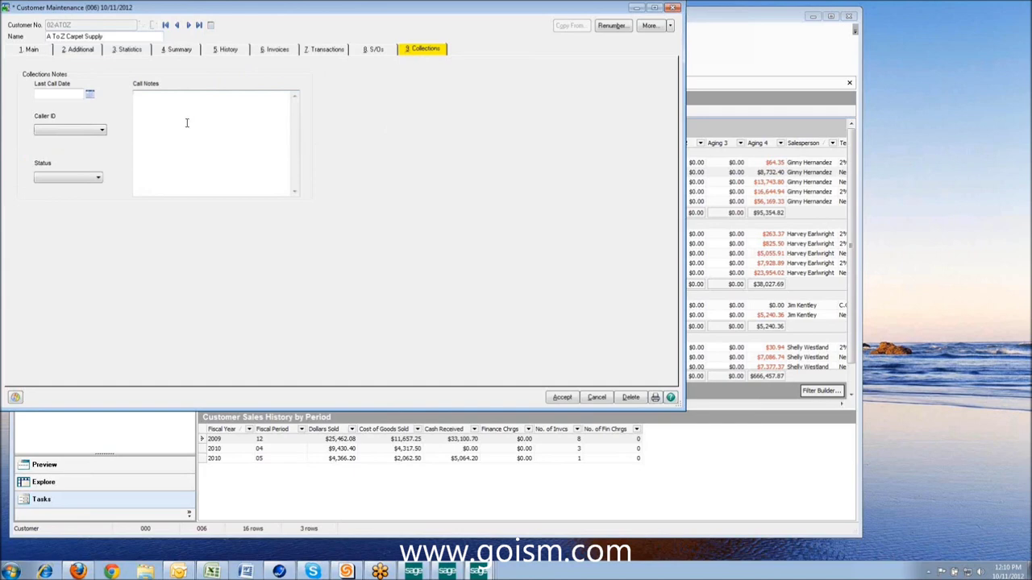
text(CO)
click(562, 398)
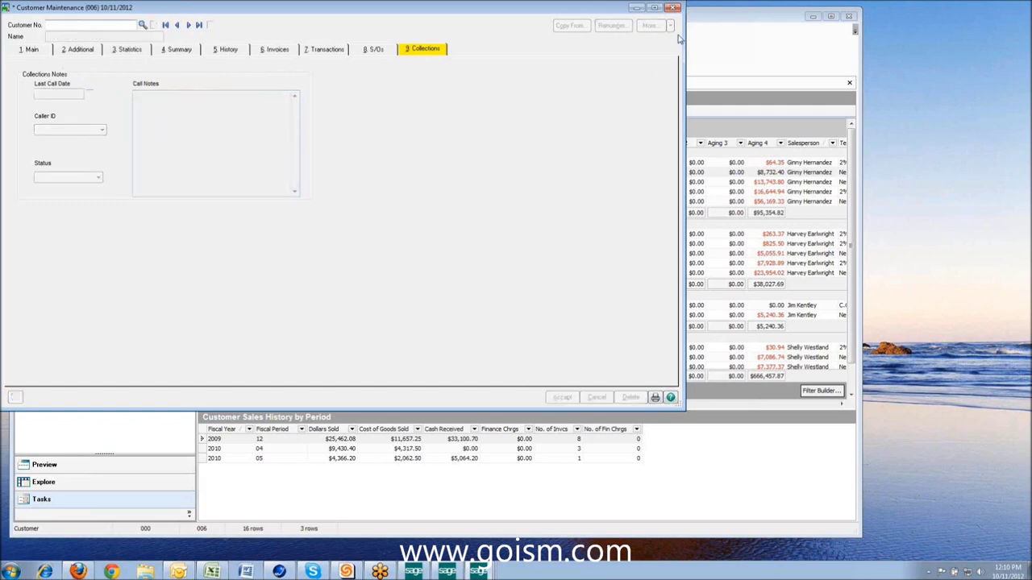
click(675, 8)
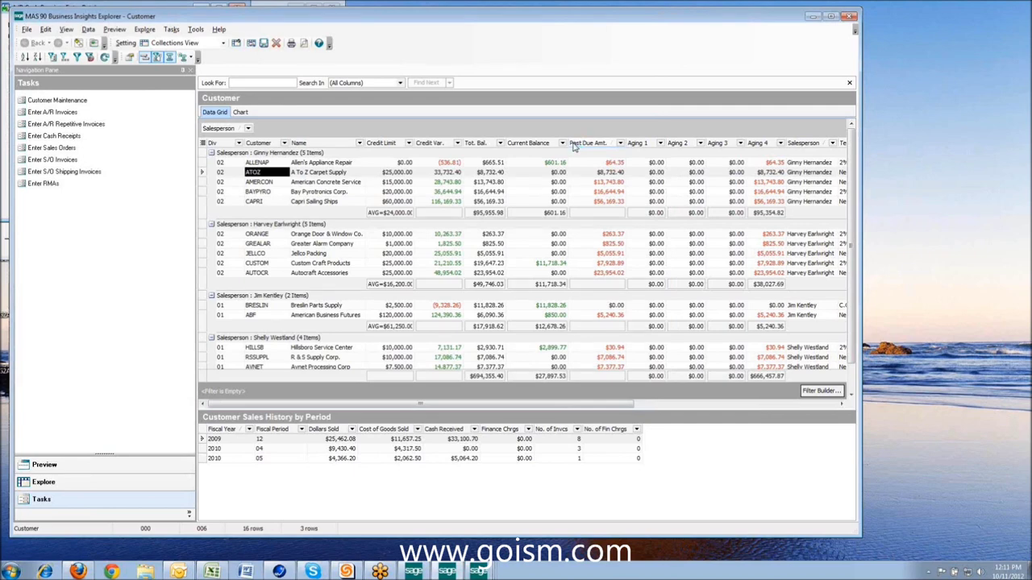
Switch to the Chart view and copy the Past Due by Rep bar chart
click(239, 113)
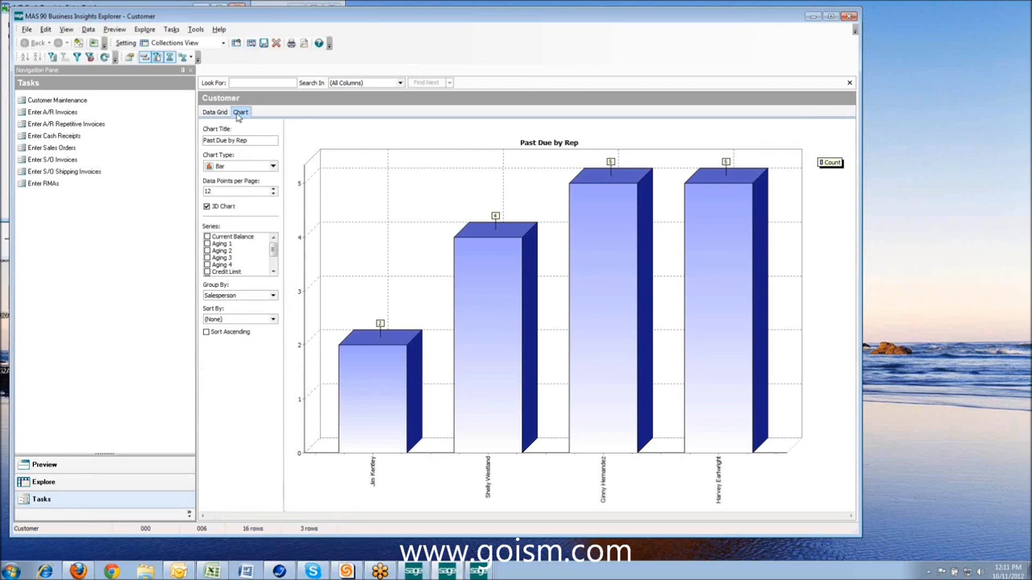
right_click(370, 181)
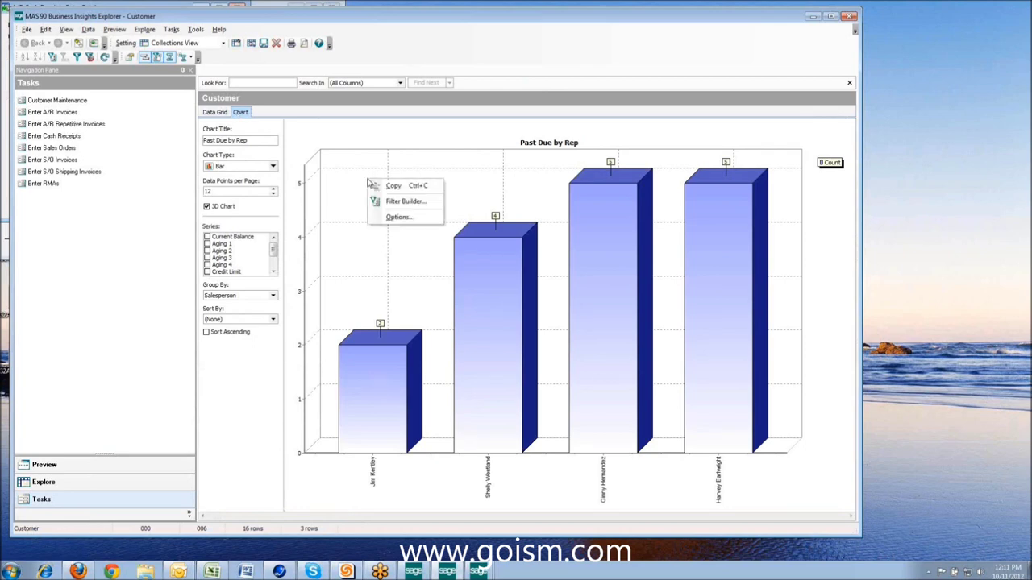
click(387, 192)
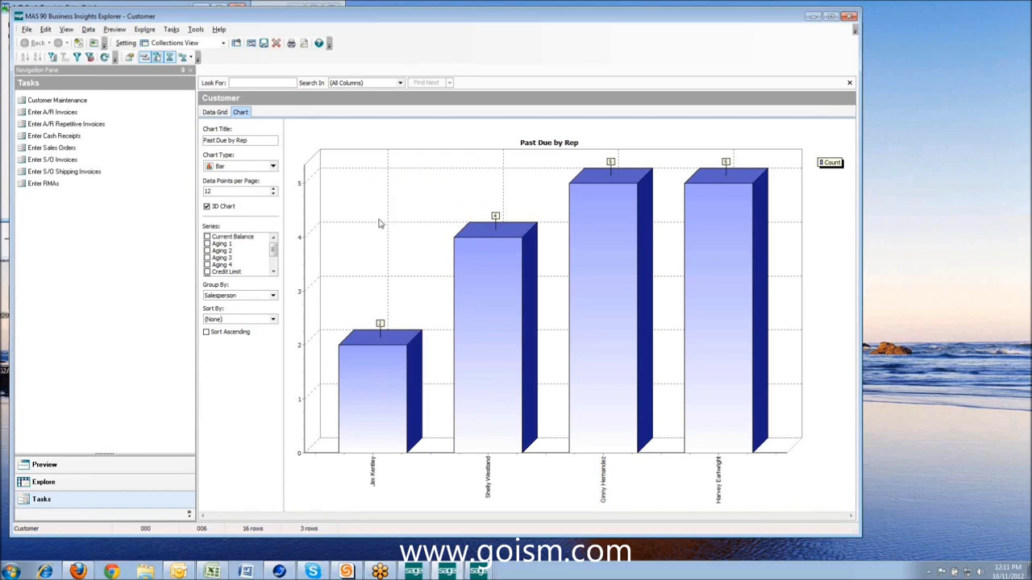
Paste the Past Due by Rep chart at cell B2 of Excel's Book3 and enlarge the window
click(216, 569)
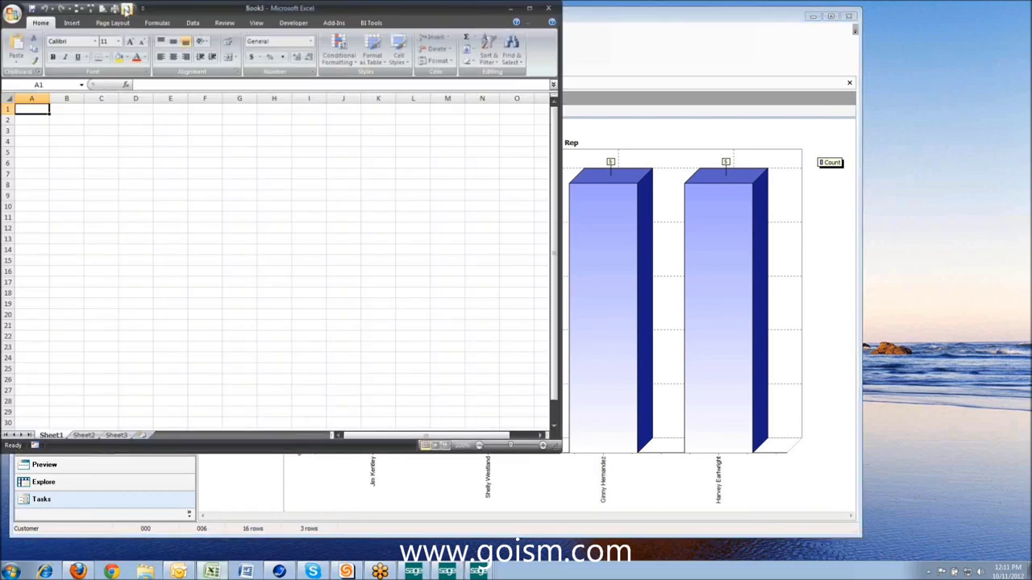
click(66, 120)
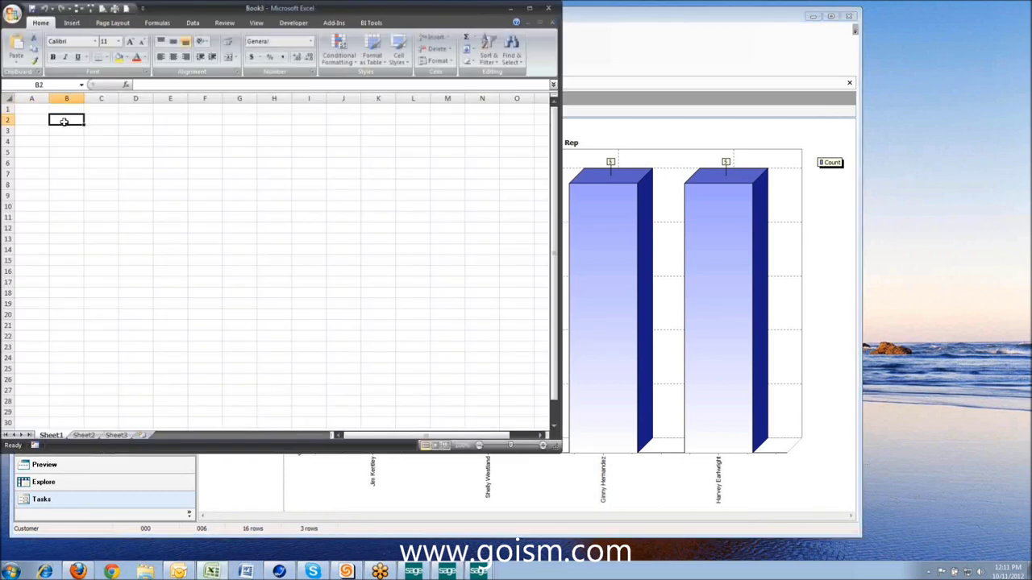
right_click(66, 120)
click(85, 152)
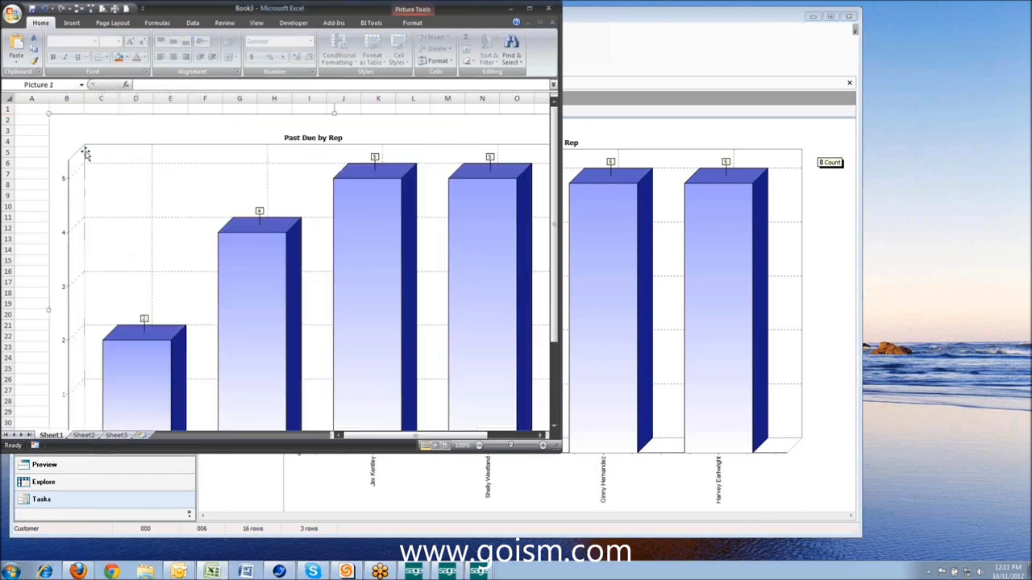
drag(558, 452, 791, 542)
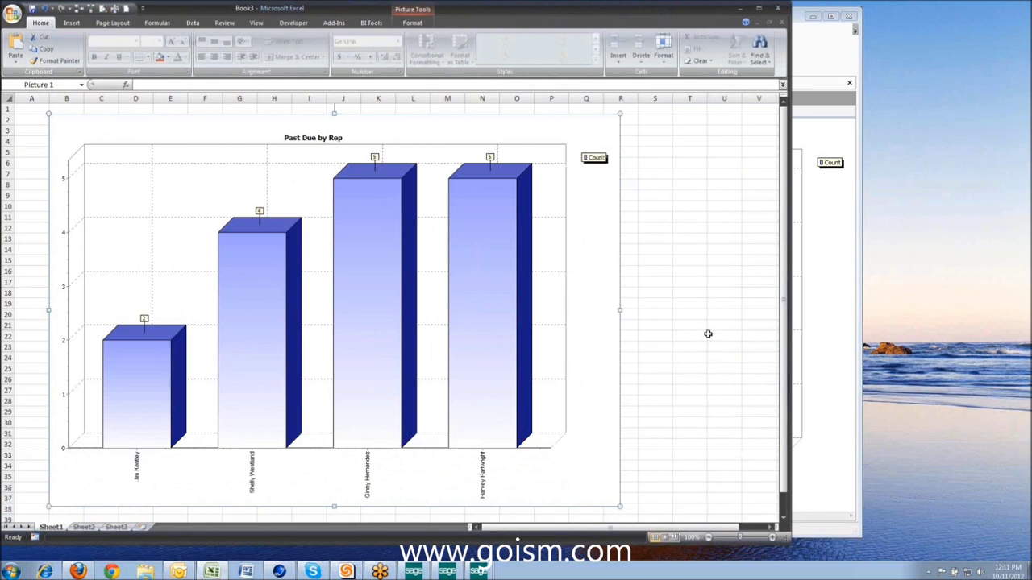